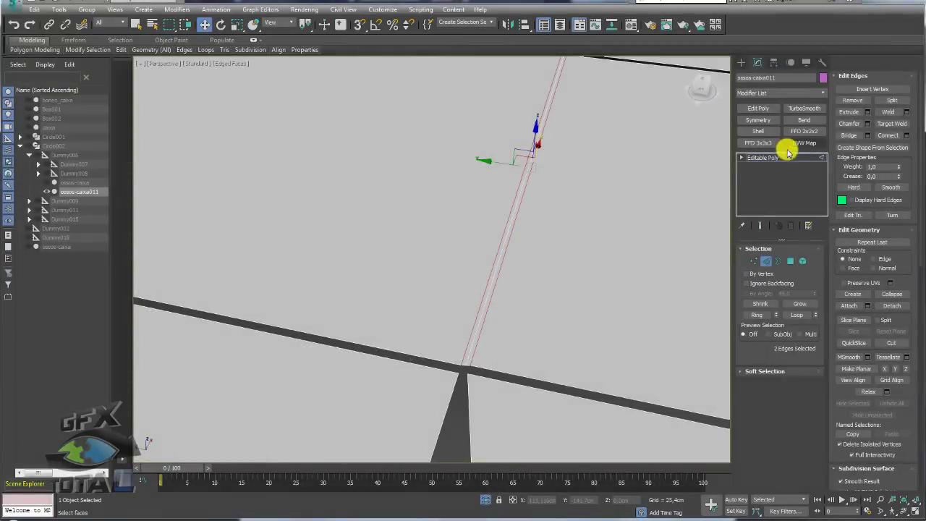
# Step: Darken the 04 - Default material's diffuse colour to dark grey, value 33 (RGB 33, 33, 33)
pyautogui.click(763, 157)
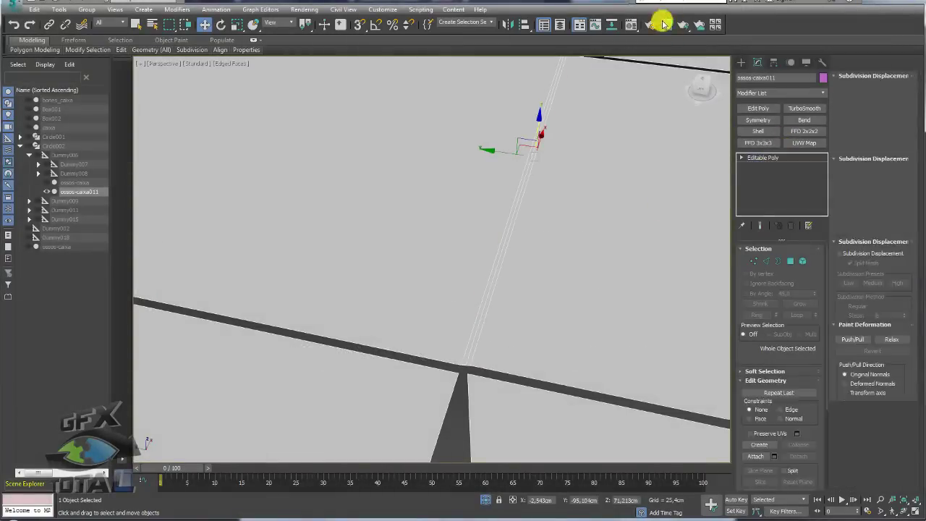
pyautogui.click(627, 24)
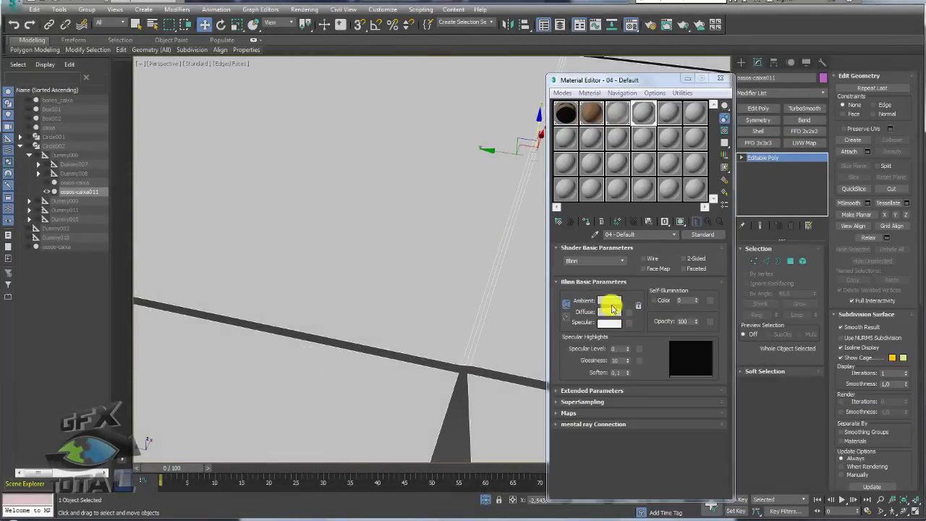
pyautogui.click(609, 311)
pyautogui.moveTo(361, 104); pyautogui.dragTo(331, 104)
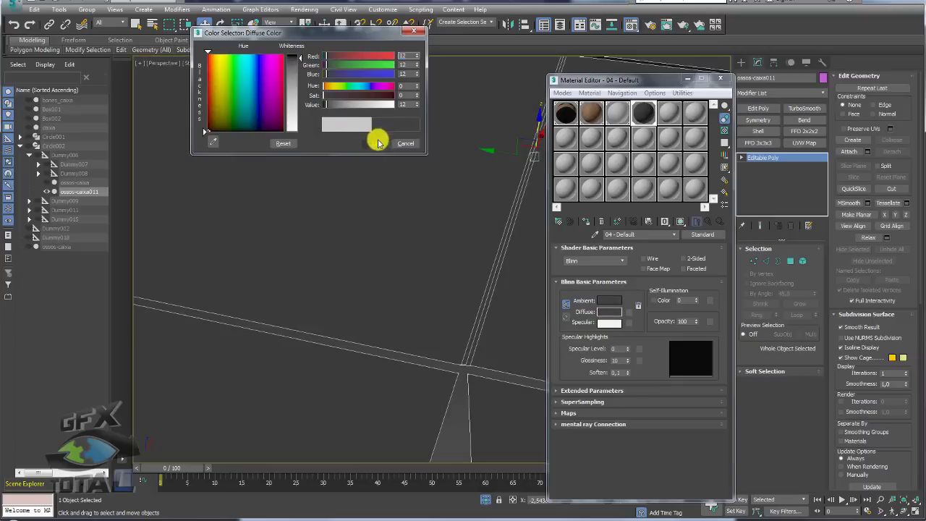
pyautogui.click(375, 142)
# Step: Select the four horizontal fold edges of the box net in Edge mode and Connect them
pyautogui.click(719, 78)
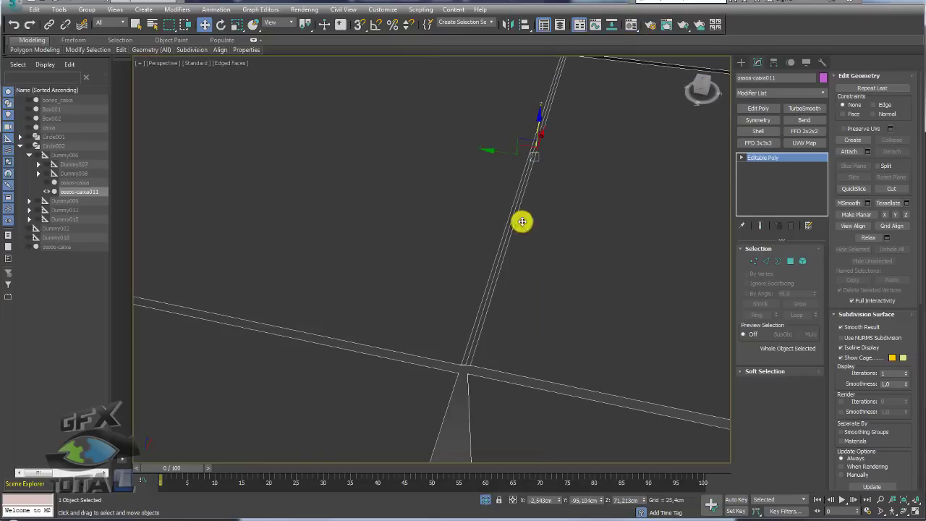
pyautogui.moveTo(521, 222)
pyautogui.keyDown('alt'); pyautogui.mouseDown(button='middle')
pyautogui.moveTo(501, 314)
pyautogui.moveTo(695, 277)
pyautogui.mouseUp(button='middle'); pyautogui.keyUp('alt')
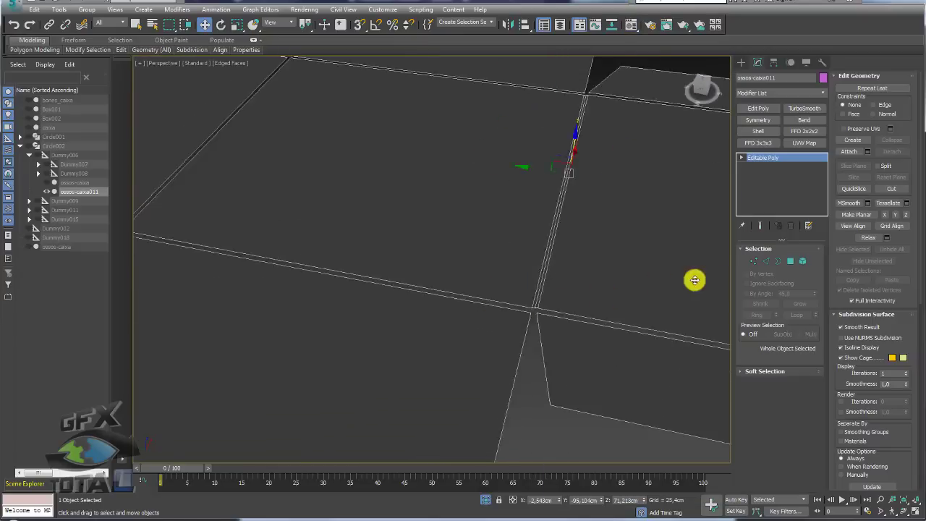
pyautogui.click(766, 260)
pyautogui.keyDown('alt'); pyautogui.moveTo(588, 256); pyautogui.dragTo(587, 293, button='middle'); pyautogui.keyUp('alt')
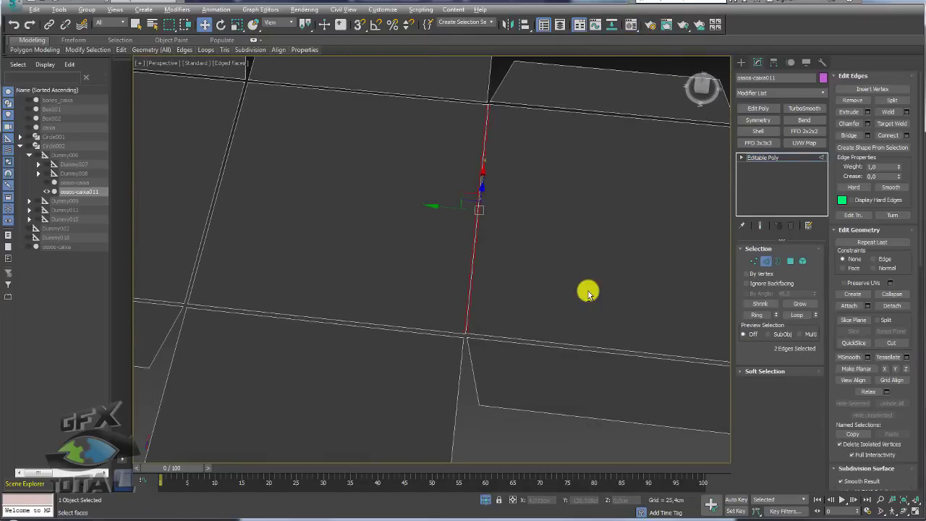
pyautogui.click(600, 355)
pyautogui.click(606, 110)
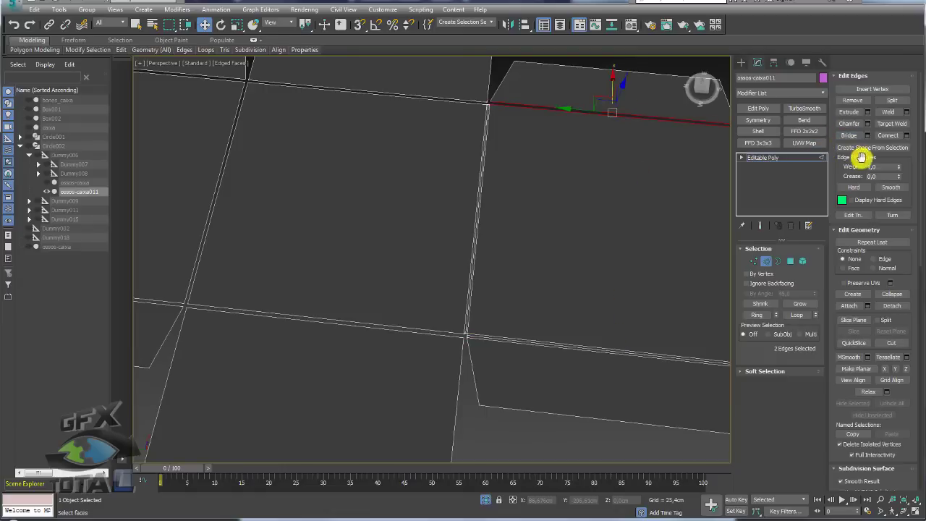
pyautogui.click(358, 87)
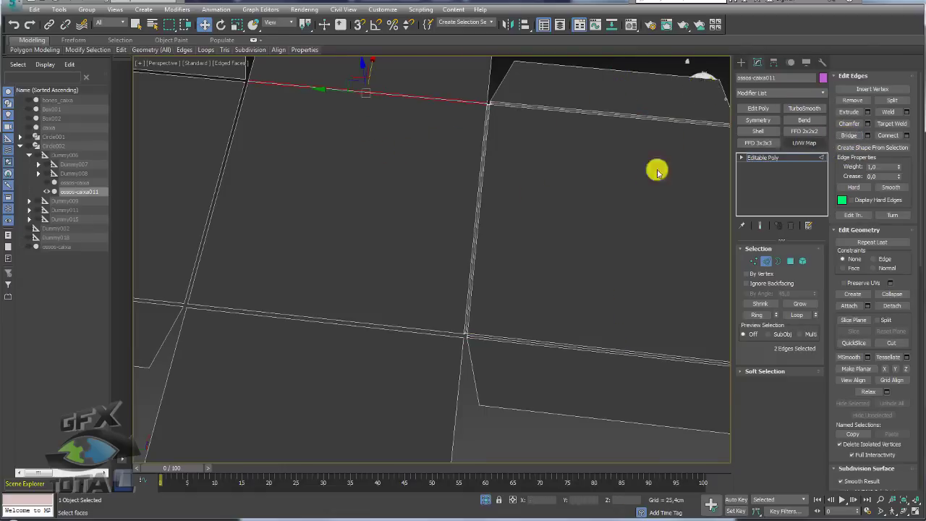
pyautogui.click(356, 324)
pyautogui.moveTo(268, 245); pyautogui.dragTo(505, 274, button='middle')
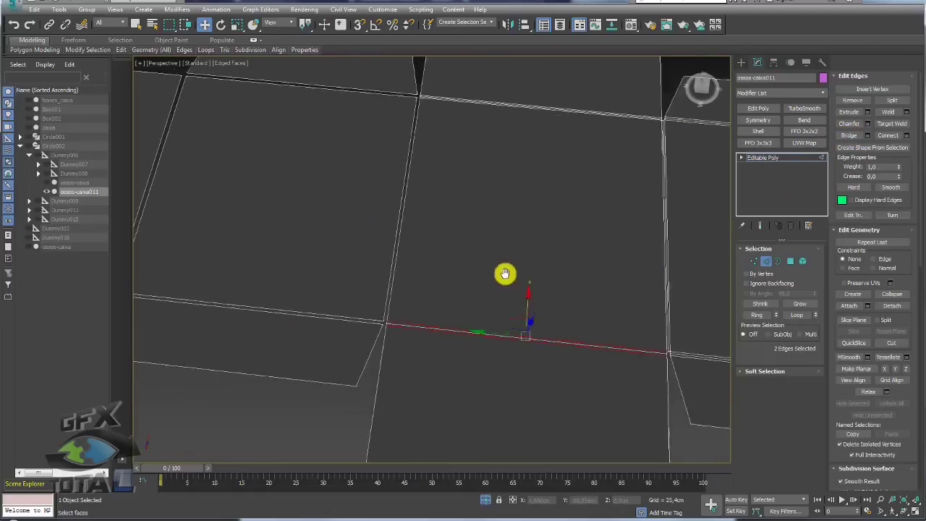
pyautogui.click(885, 135)
# Step: Select the upper horizontal, left vertical and bottom horizontal fold edges
pyautogui.moveTo(430, 109); pyautogui.dragTo(444, 214, button='middle')
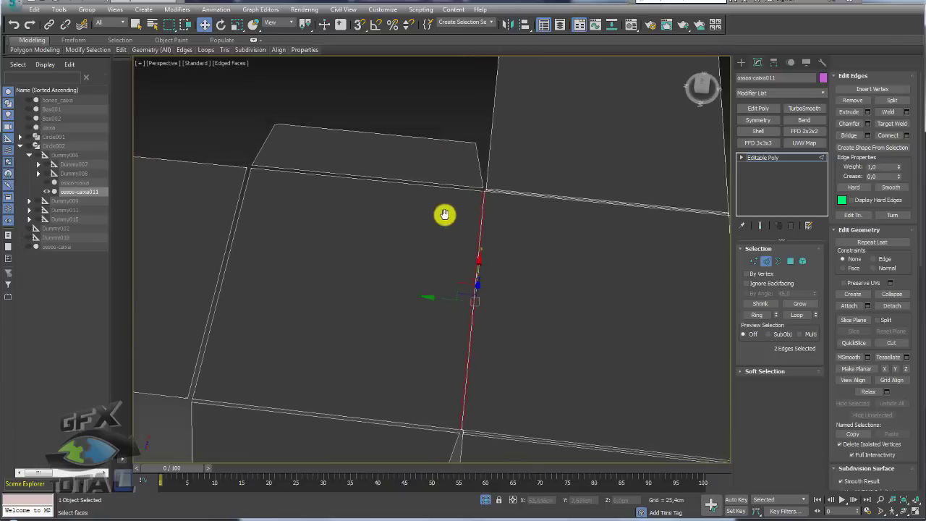
pyautogui.click(383, 178)
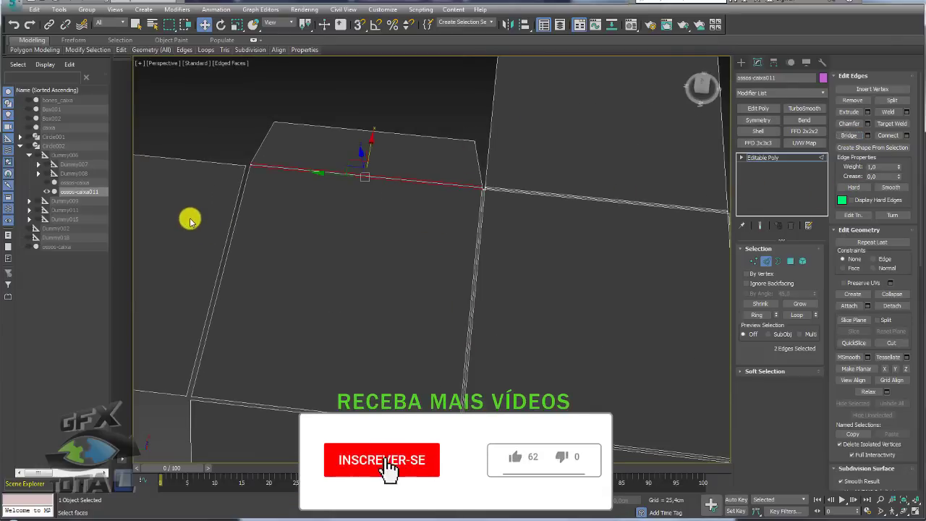
pyautogui.click(235, 226)
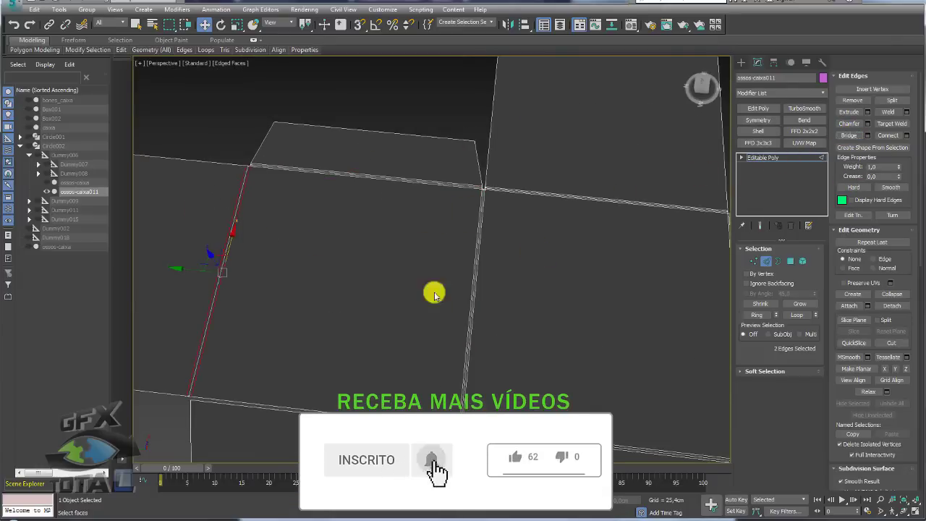
pyautogui.moveTo(434, 293); pyautogui.dragTo(316, 325, button='middle')
pyautogui.click(346, 299)
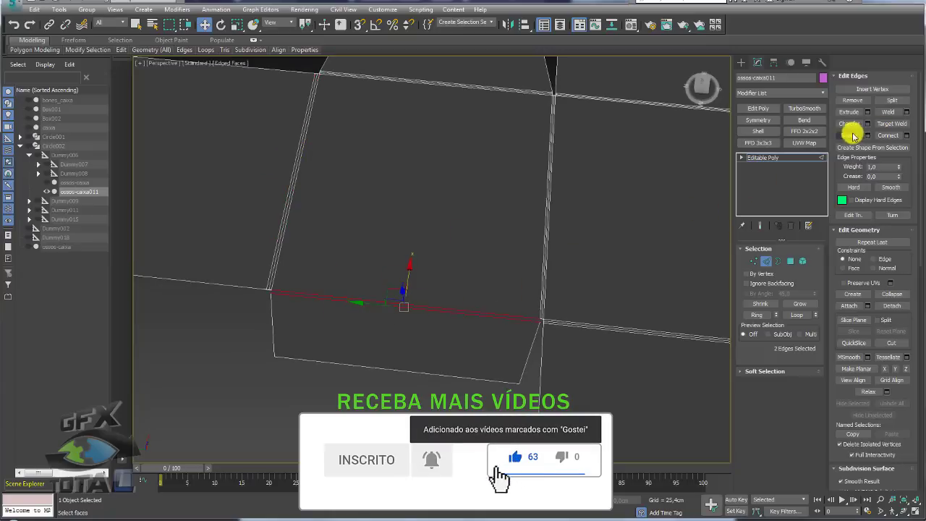
pyautogui.scroll(-3, 442, 322)
pyautogui.scroll(5, 501, 306)
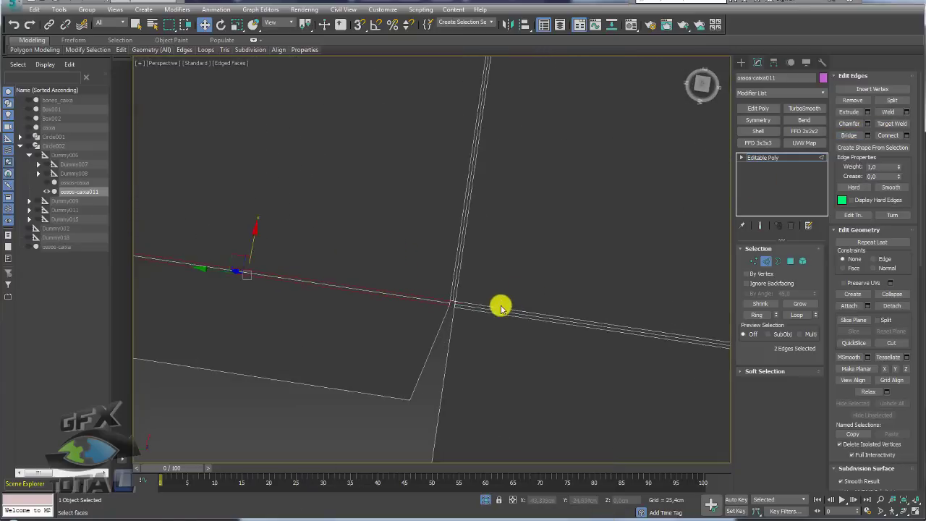
pyautogui.scroll(-1, 477, 306)
pyautogui.scroll(-2, 463, 300)
pyautogui.scroll(-1, 449, 295)
pyautogui.scroll(-1, 417, 285)
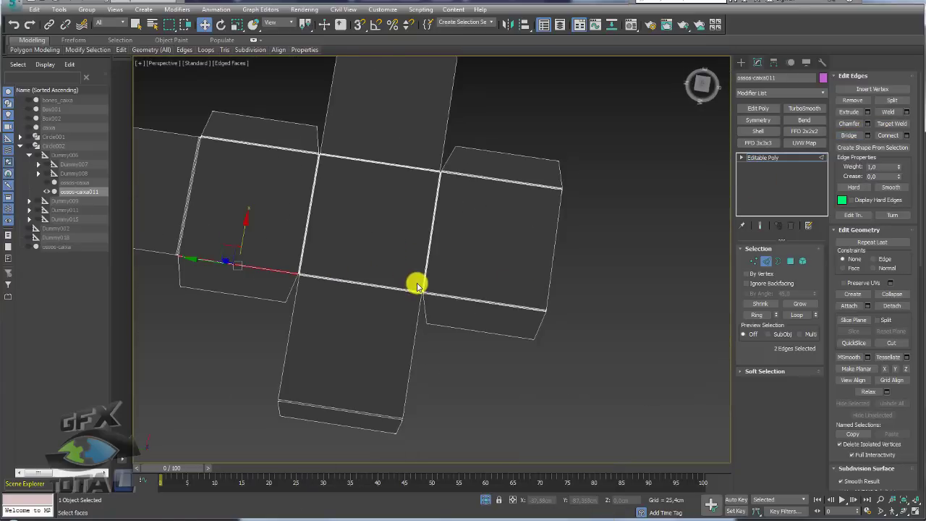
# Step: Check the left flap's short edge, then return to object level showing the whole net
pyautogui.moveTo(417, 286)
pyautogui.keyDown('alt'); pyautogui.mouseDown(button='middle')
pyautogui.moveTo(424, 256)
pyautogui.moveTo(400, 265)
pyautogui.moveTo(650, 168)
pyautogui.mouseUp(button='middle'); pyautogui.keyUp('alt')
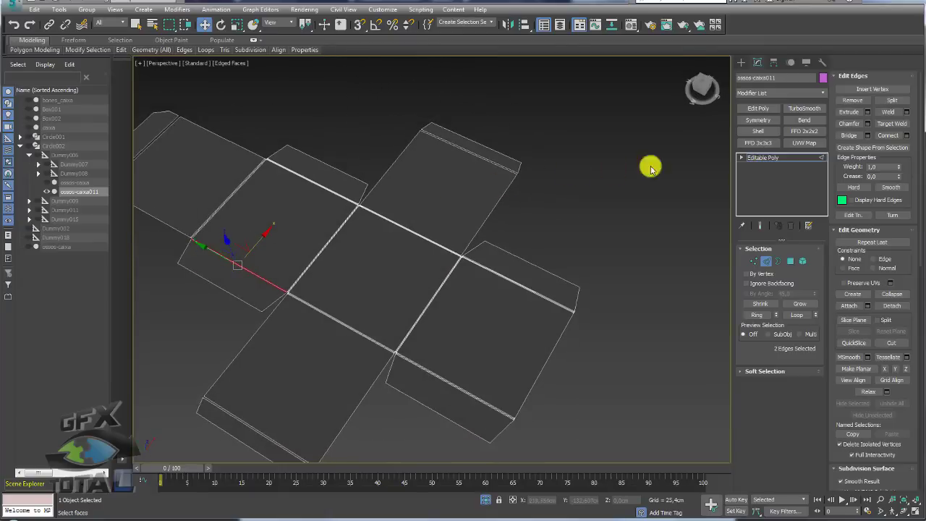
pyautogui.click(765, 158)
pyautogui.scroll(2, 614, 316)
pyautogui.scroll(1, 614, 317)
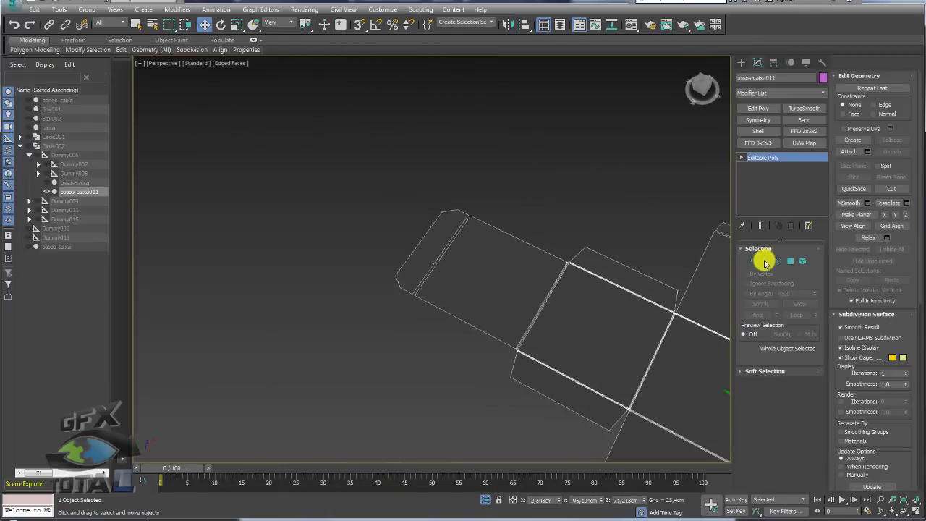
pyautogui.click(766, 261)
pyautogui.click(429, 266)
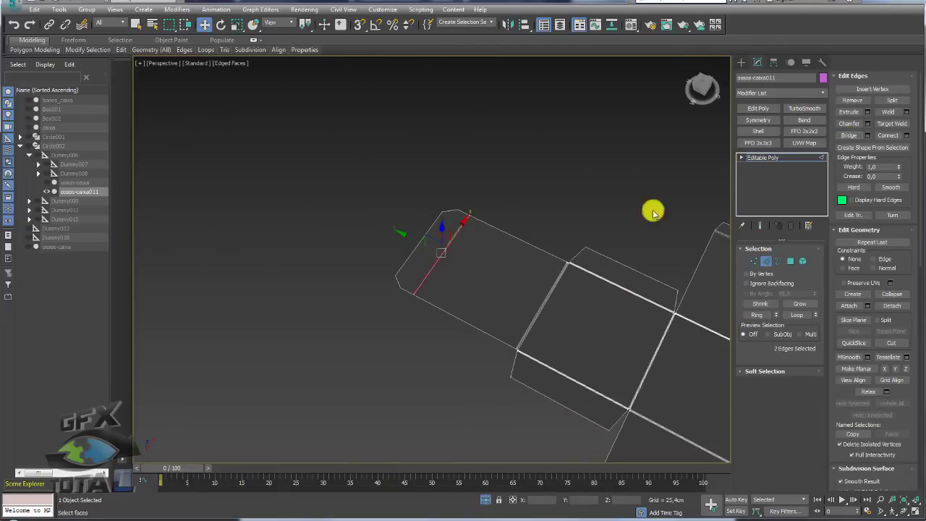
pyautogui.click(752, 159)
pyautogui.scroll(-5, 475, 217)
pyautogui.moveTo(475, 217)
pyautogui.keyDown('alt'); pyautogui.mouseDown(button='middle')
pyautogui.moveTo(490, 182)
pyautogui.moveTo(478, 208)
pyautogui.moveTo(583, 229)
pyautogui.moveTo(605, 256)
pyautogui.moveTo(605, 246)
pyautogui.mouseUp(button='middle'); pyautogui.keyUp('alt')
pyautogui.scroll(2, 478, 207)
# Step: Apply the brown cardboard material to the box net from the Material Editor
pyautogui.keyDown('alt'); pyautogui.moveTo(616, 214); pyautogui.dragTo(606, 62, button='middle'); pyautogui.keyUp('alt')
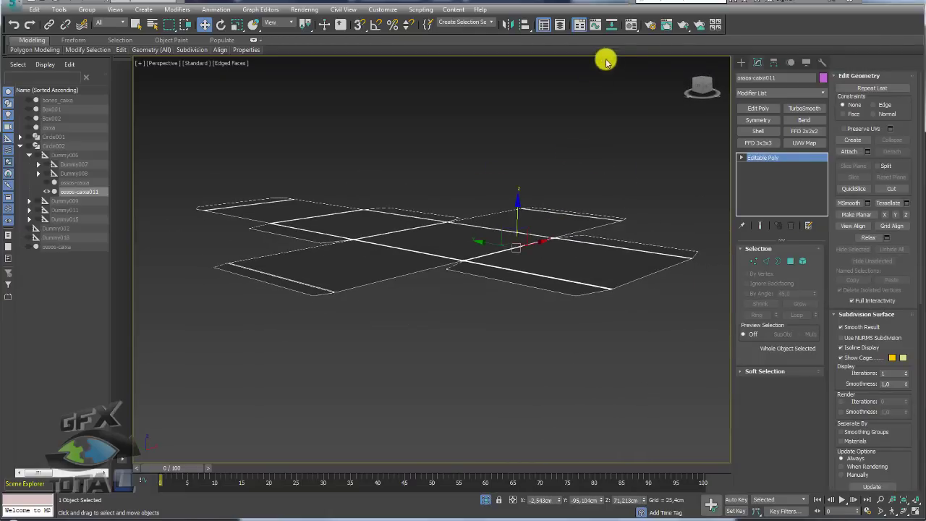
pyautogui.click(628, 31)
pyautogui.moveTo(591, 113); pyautogui.dragTo(478, 231)
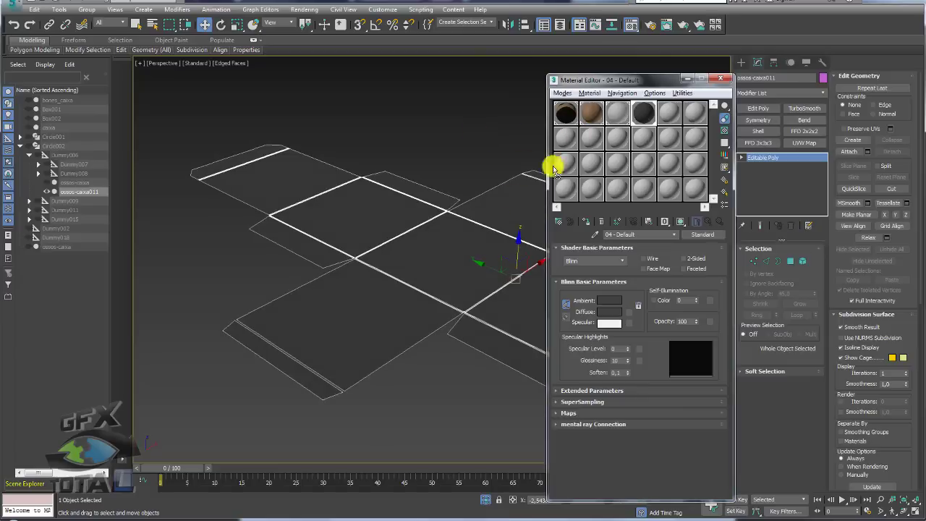
pyautogui.keyDown('alt'); pyautogui.moveTo(477, 232); pyautogui.dragTo(651, 126, button='middle'); pyautogui.keyUp('alt')
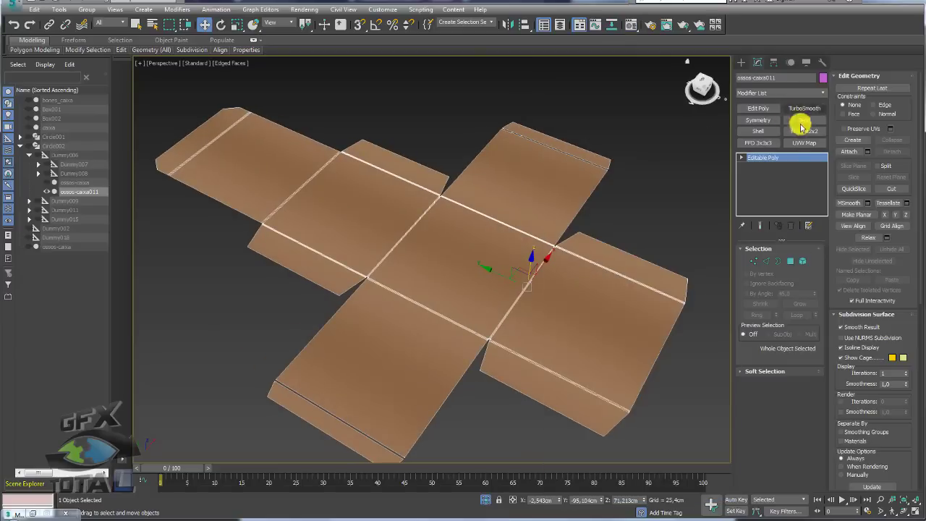
pyautogui.click(720, 78)
# Step: Add a planar UVW Map and scale its gizmo so the cardboard stripes appear
pyautogui.click(804, 142)
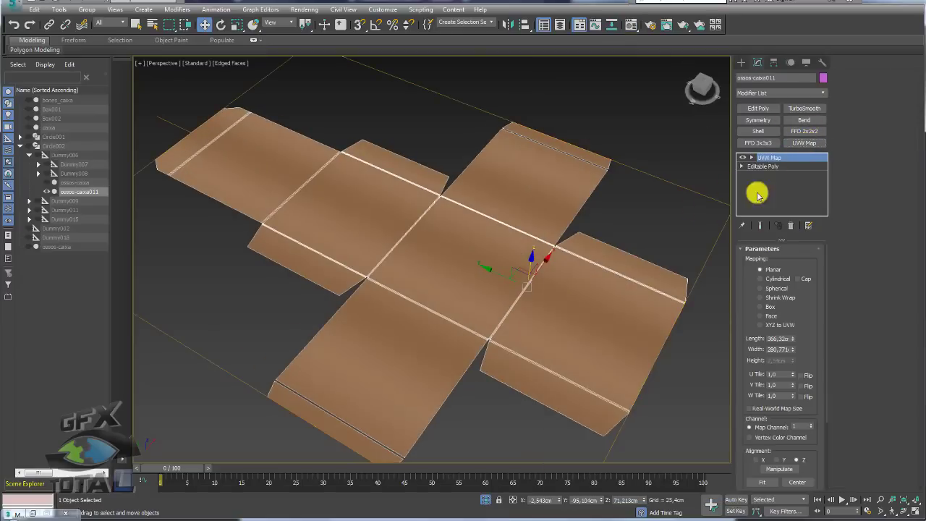
pyautogui.moveTo(727, 181); pyautogui.dragTo(691, 168, button='middle')
pyautogui.click(767, 168)
pyautogui.scroll(-3, 485, 204)
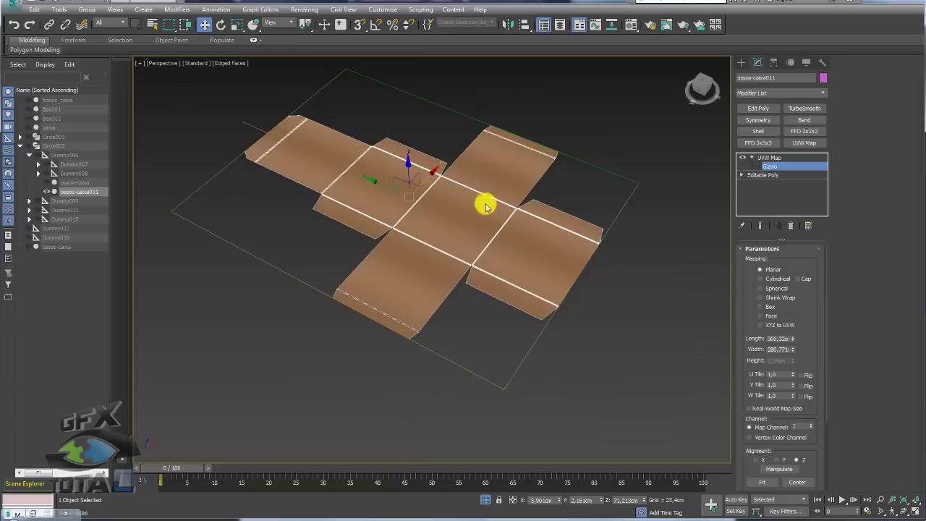
pyautogui.press('e')
pyautogui.press('r')
pyautogui.moveTo(413, 198)
pyautogui.mouseDown()
pyautogui.moveTo(429, 359)
pyautogui.moveTo(461, 220)
pyautogui.mouseUp()
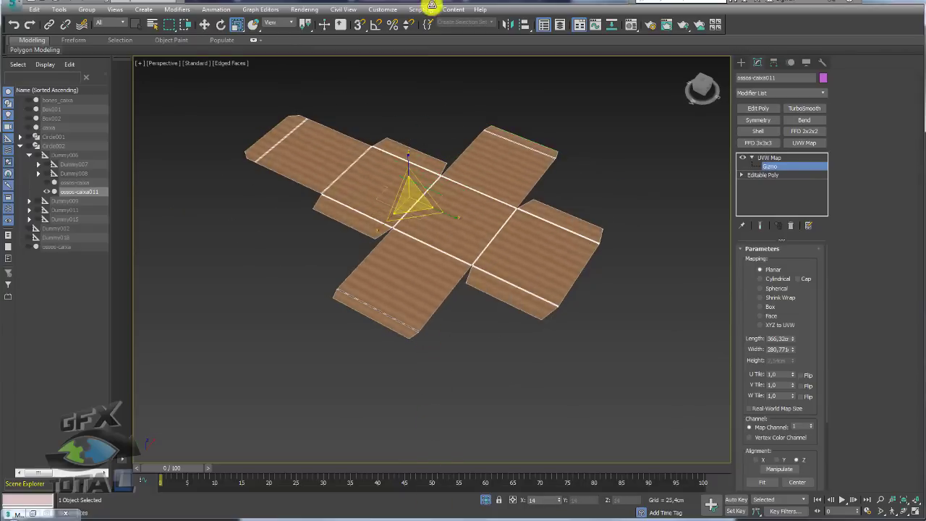
pyautogui.moveTo(484, 296)
pyautogui.keyDown('alt'); pyautogui.mouseDown(button='middle')
pyautogui.moveTo(482, 364)
pyautogui.moveTo(602, 257)
pyautogui.moveTo(513, 213)
pyautogui.mouseUp(button='middle'); pyautogui.keyUp('alt')
pyautogui.click(779, 158)
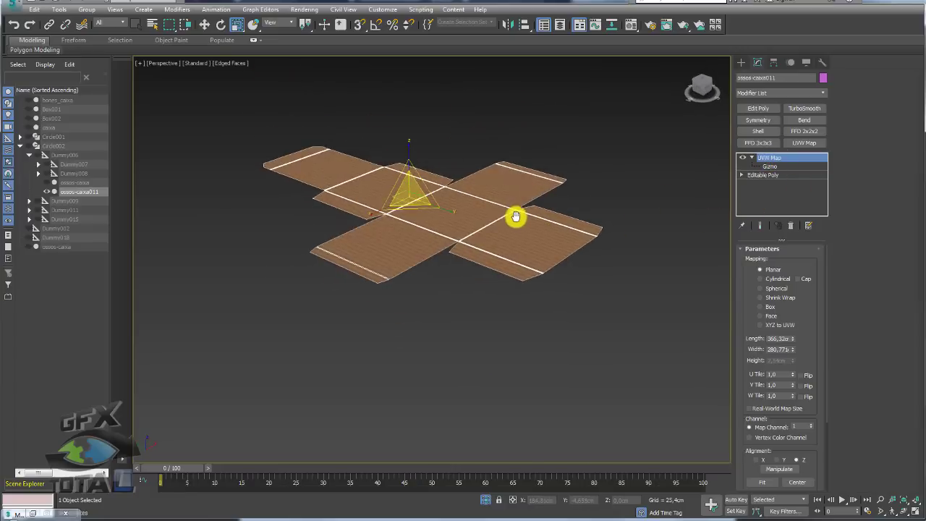
# Step: Add a Shell modifier with a 2,54cm outer amount to thicken the panels
pyautogui.scroll(3, 622, 195)
pyautogui.scroll(-2, 622, 209)
pyautogui.keyDown('alt'); pyautogui.moveTo(621, 209); pyautogui.dragTo(734, 150, button='middle'); pyautogui.keyUp('alt')
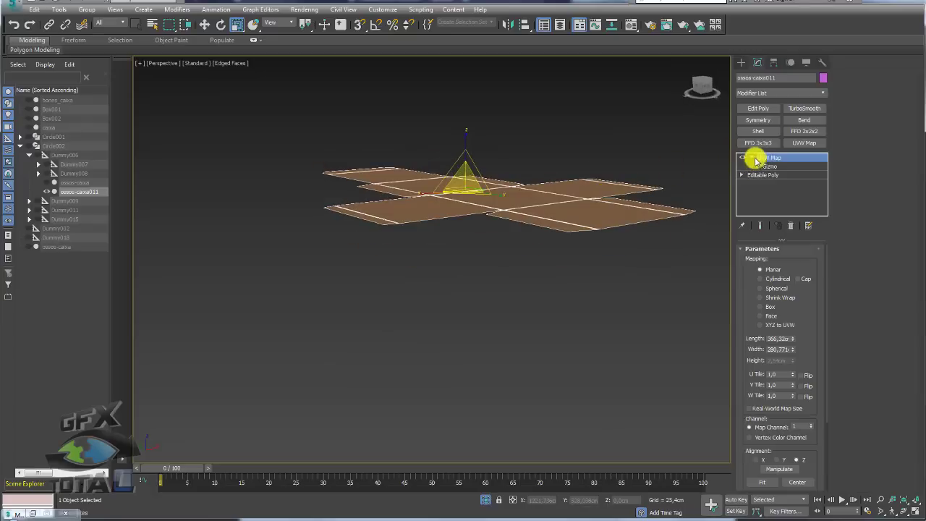
pyautogui.click(753, 157)
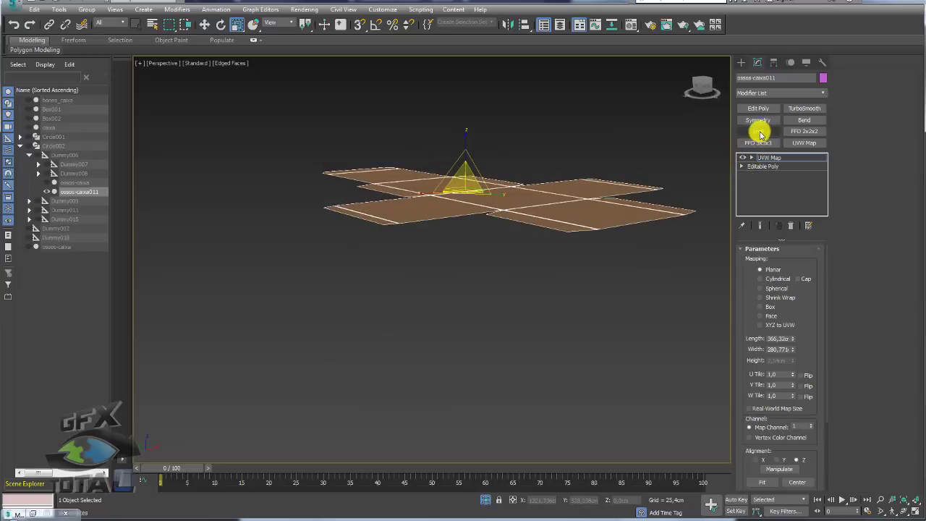
pyautogui.click(758, 131)
pyautogui.scroll(2, 527, 206)
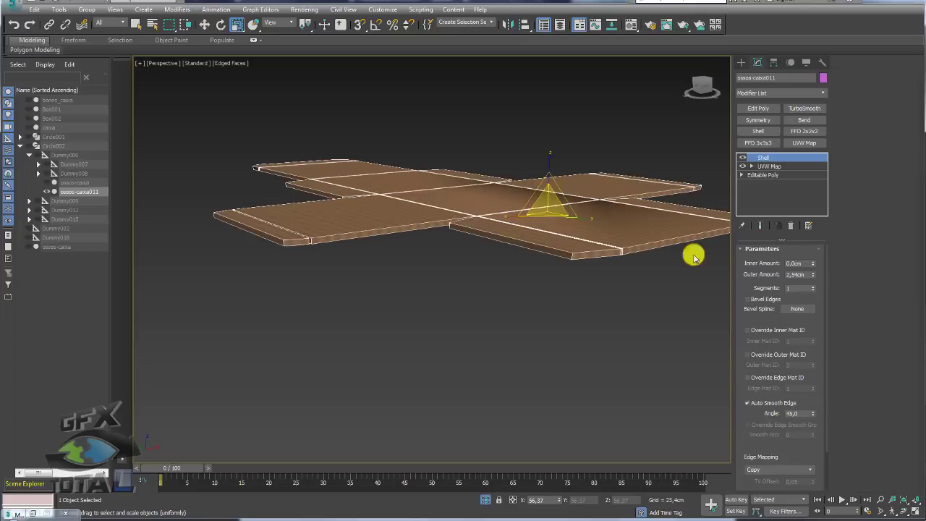
# Step: Reset the shell's outer amount to zero and raise the inner amount to 1.397cm
pyautogui.rightClick(814, 274)
pyautogui.moveTo(813, 264); pyautogui.dragTo(810, 242)
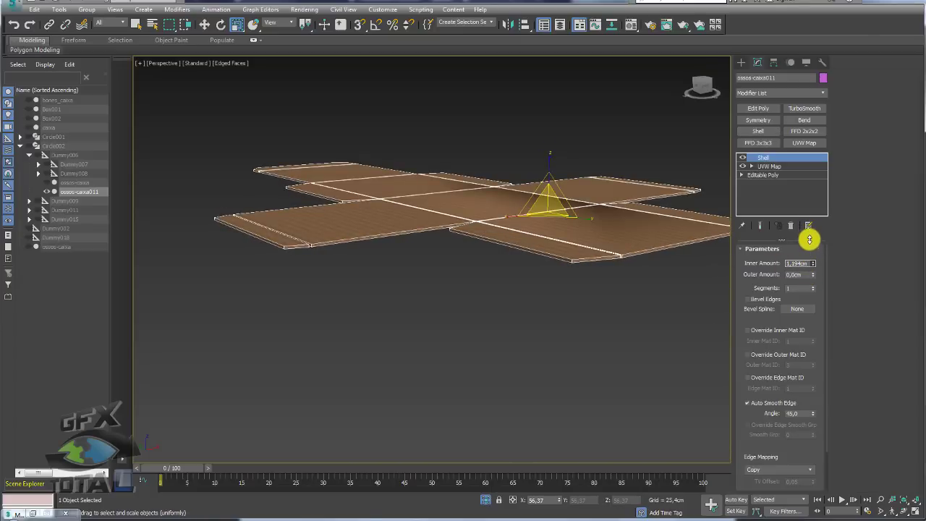
pyautogui.moveTo(819, 291); pyautogui.dragTo(819, 244)
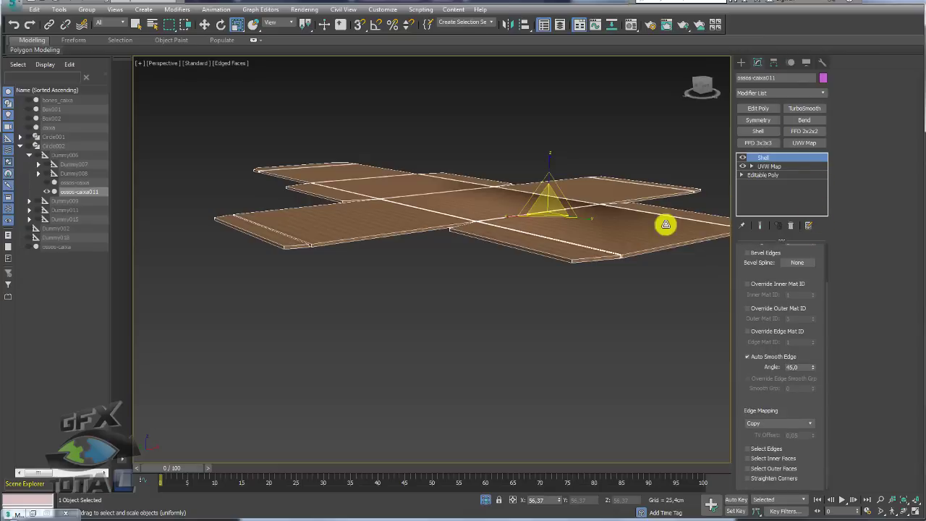
# Step: Try Select Outer Faces, then switch the shell to Select Edges instead
pyautogui.click(751, 469)
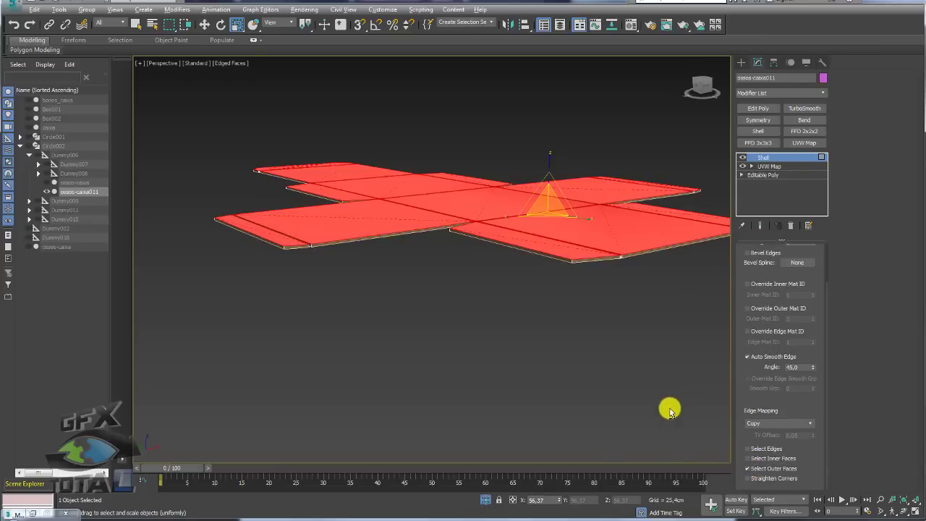
pyautogui.moveTo(669, 410)
pyautogui.keyDown('alt'); pyautogui.mouseDown(button='middle')
pyautogui.moveTo(680, 325)
pyautogui.moveTo(678, 395)
pyautogui.moveTo(772, 466)
pyautogui.mouseUp(button='middle'); pyautogui.keyUp('alt')
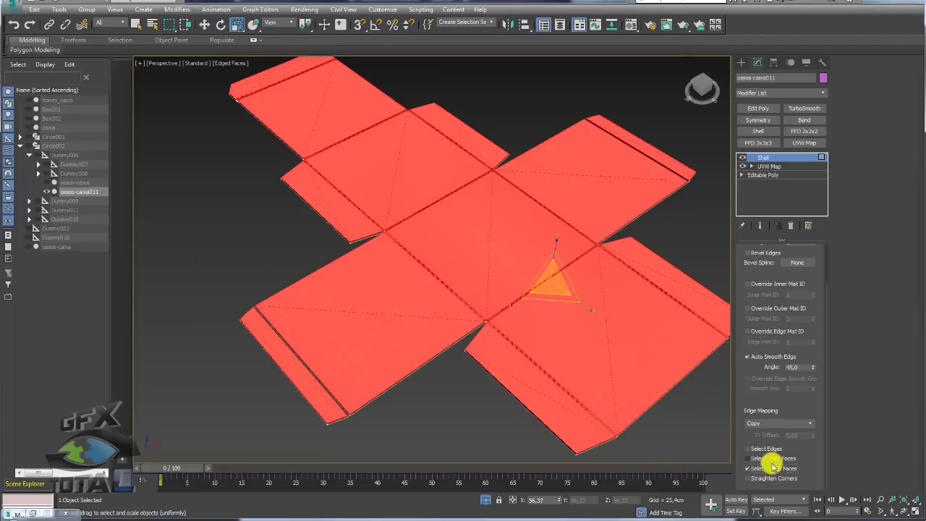
pyautogui.keyDown('alt'); pyautogui.moveTo(670, 376); pyautogui.dragTo(657, 288, button='middle'); pyautogui.keyUp('alt')
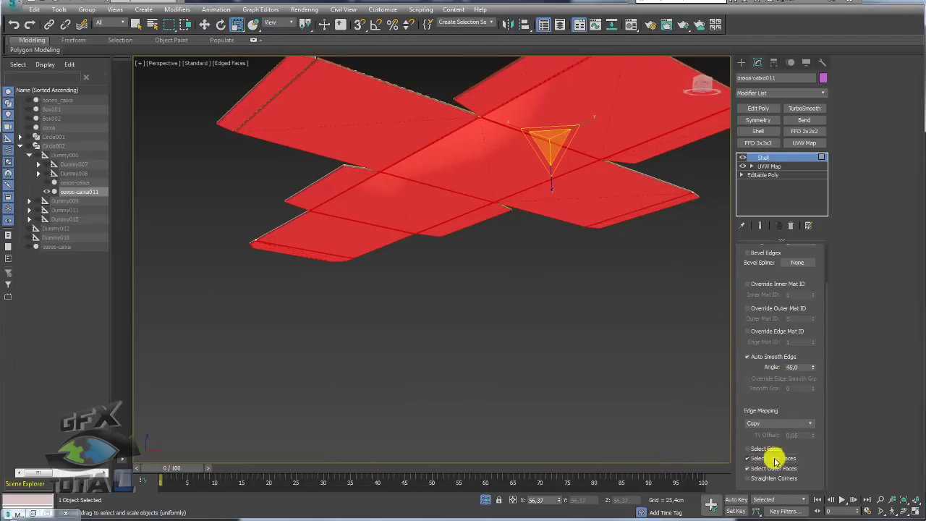
pyautogui.click(750, 468)
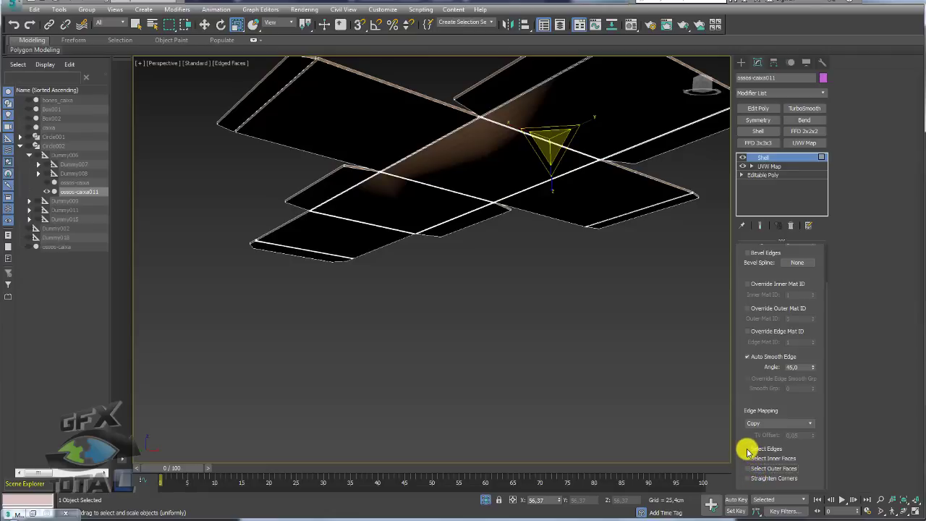
pyautogui.click(748, 449)
pyautogui.keyDown('alt'); pyautogui.moveTo(668, 263); pyautogui.dragTo(601, 253, button='middle'); pyautogui.keyUp('alt')
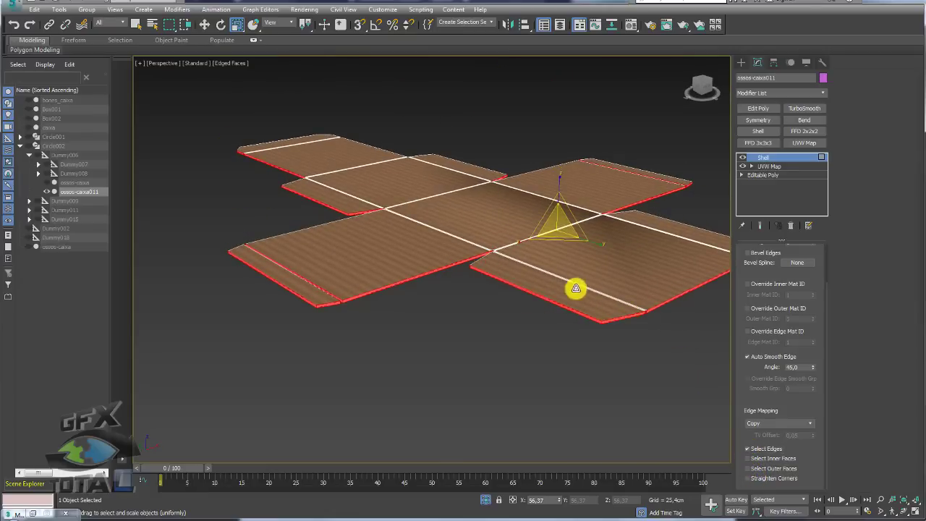
pyautogui.scroll(-5, 571, 293)
# Step: Convert the shelled box net to an Editable Poly
pyautogui.keyDown('alt'); pyautogui.moveTo(550, 300); pyautogui.dragTo(482, 273, button='middle'); pyautogui.keyUp('alt')
pyautogui.rightClick(479, 269)
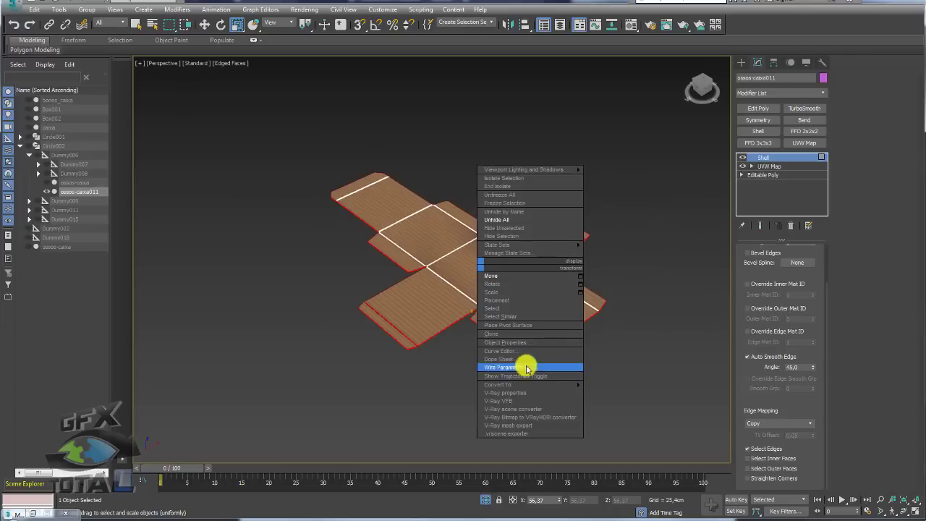
pyautogui.click(626, 386)
pyautogui.keyDown('alt'); pyautogui.moveTo(568, 353); pyautogui.dragTo(523, 288, button='middle'); pyautogui.keyUp('alt')
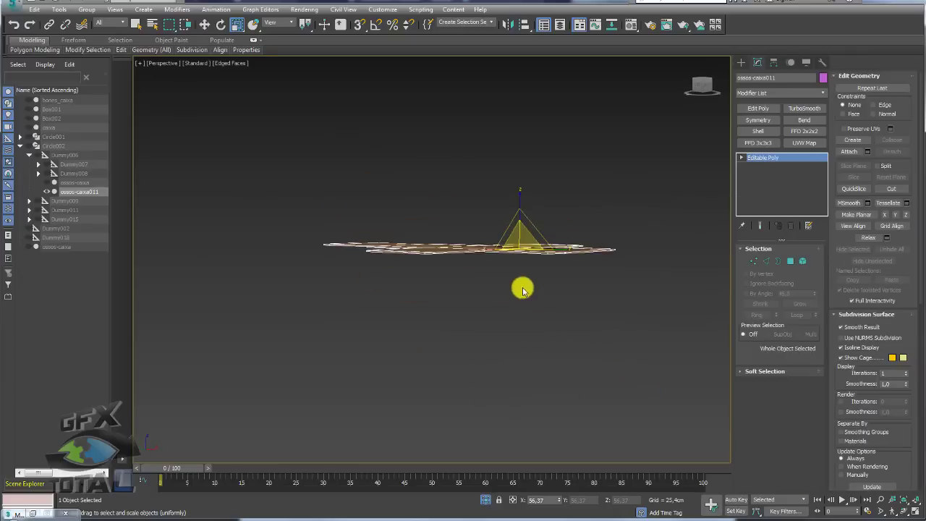
# Step: Assign the first material to the 74 selected rim polygons, giving them material ID 2
pyautogui.click(790, 261)
pyautogui.moveTo(629, 275)
pyautogui.keyDown('alt'); pyautogui.mouseDown(button='middle')
pyautogui.moveTo(550, 296)
pyautogui.moveTo(525, 284)
pyautogui.mouseUp(button='middle'); pyautogui.keyUp('alt')
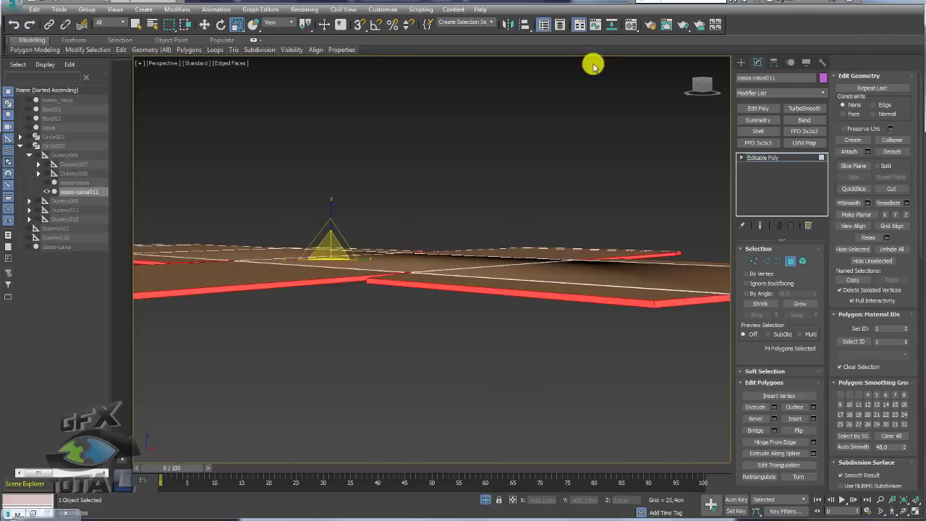
pyautogui.click(634, 26)
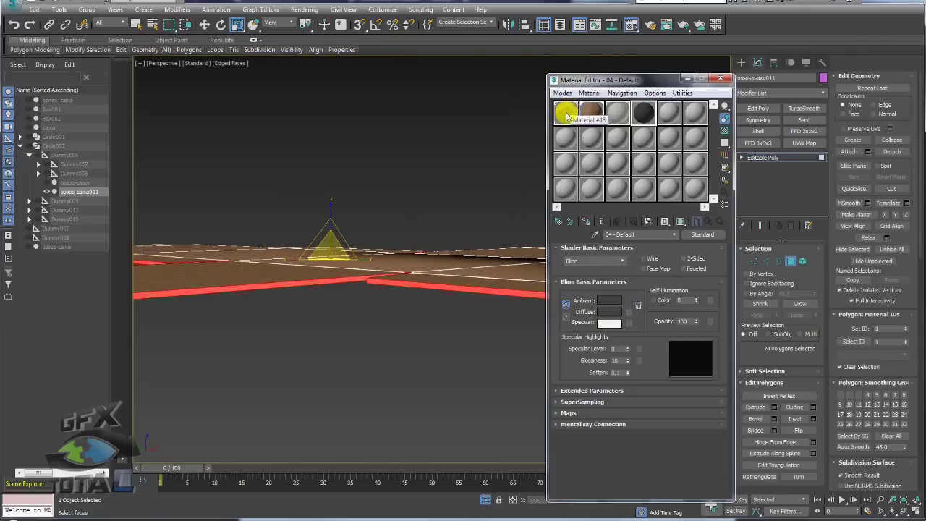
pyautogui.moveTo(566, 113); pyautogui.dragTo(372, 283)
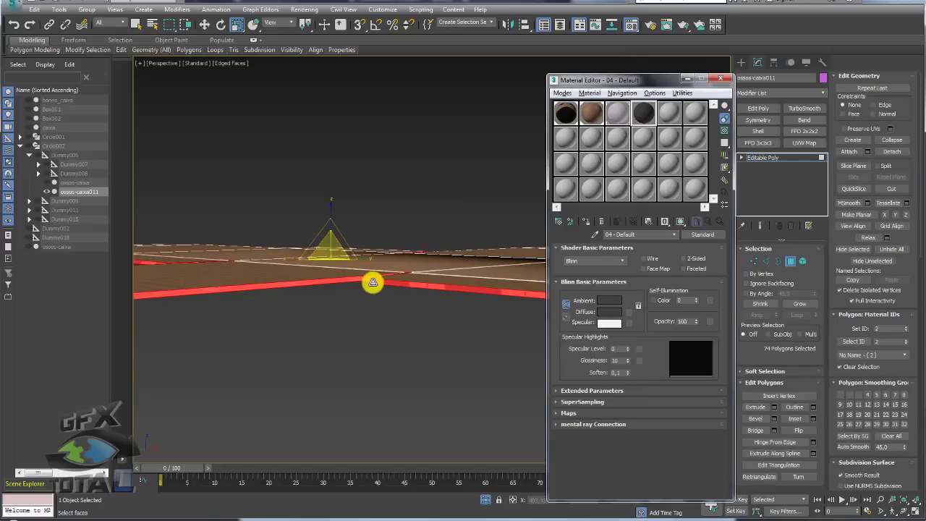
pyautogui.click(720, 78)
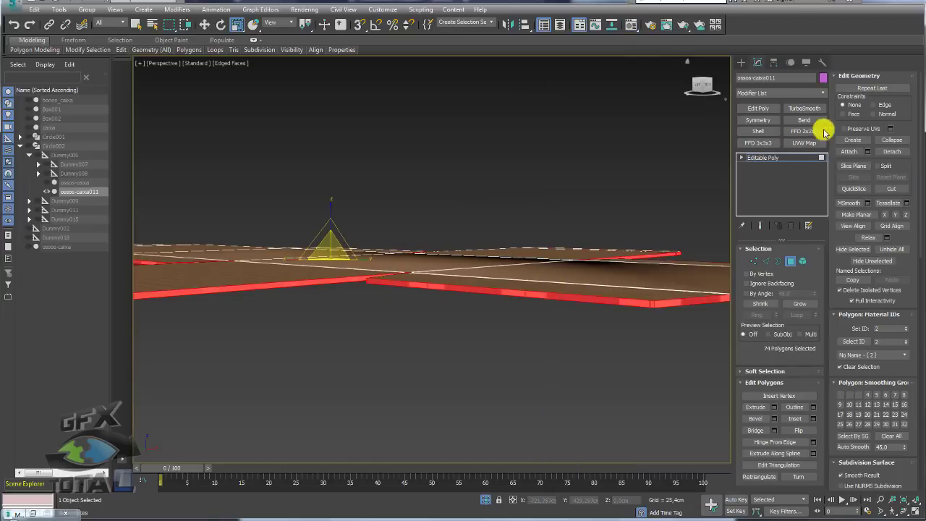
# Step: Add a Box UVW Map with 3.0cm length, width and height
pyautogui.click(801, 143)
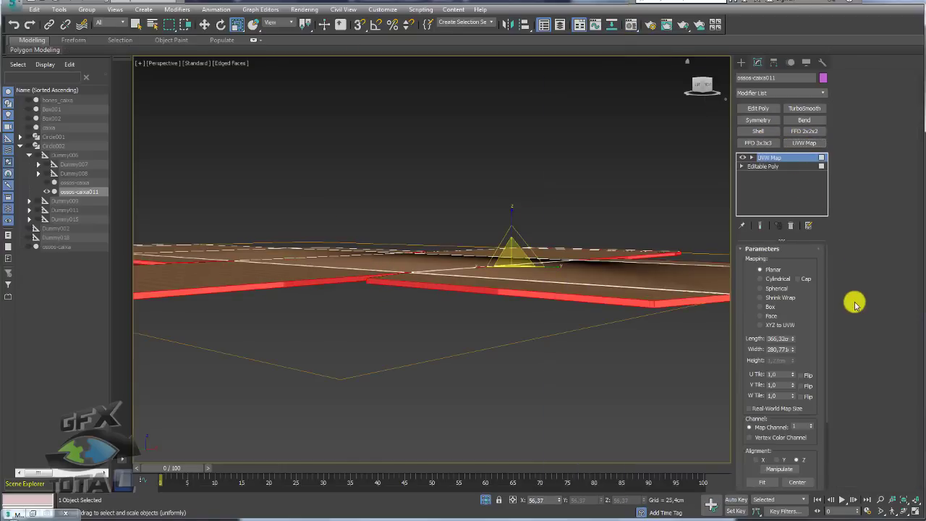
pyautogui.click(765, 307)
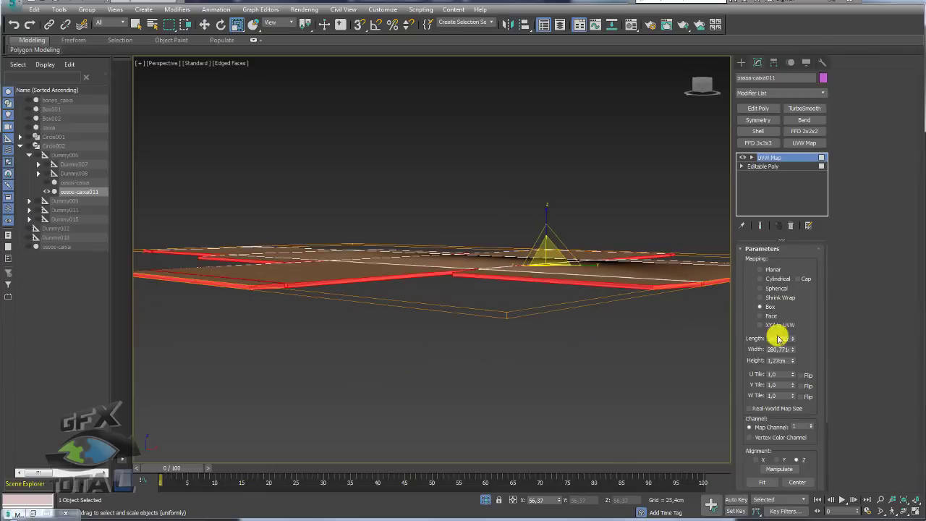
pyautogui.doubleClick(778, 349)
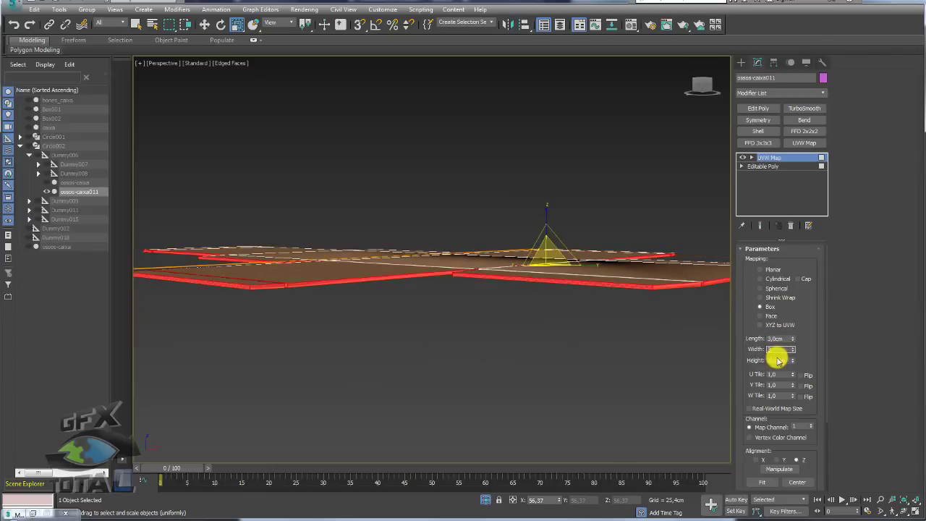
pyautogui.write('3,0cm')
pyautogui.press('Return')
pyautogui.moveTo(523, 275)
pyautogui.keyDown('alt'); pyautogui.mouseDown(button='middle')
pyautogui.moveTo(660, 210)
pyautogui.moveTo(606, 248)
pyautogui.moveTo(571, 208)
pyautogui.mouseUp(button='middle'); pyautogui.keyUp('alt')
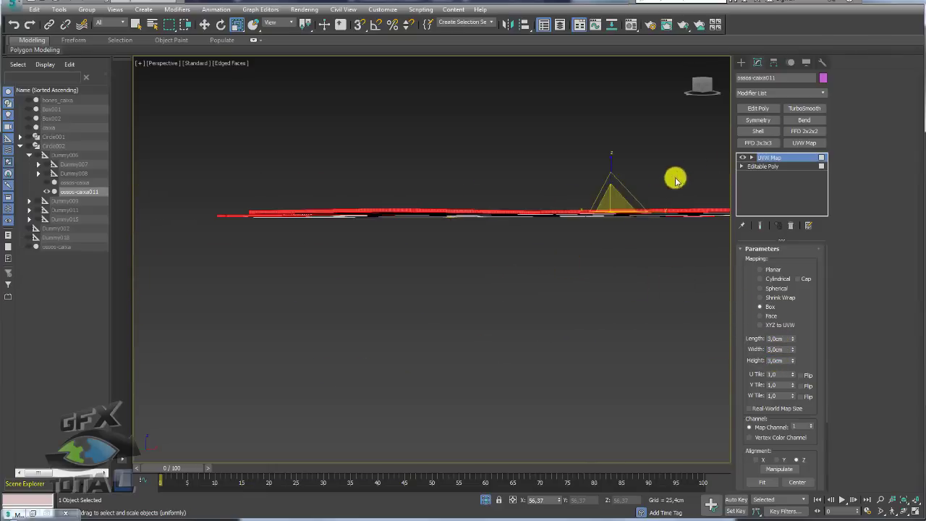
pyautogui.keyDown('alt'); pyautogui.moveTo(675, 180); pyautogui.dragTo(728, 173, button='middle'); pyautogui.keyUp('alt')
# Step: Move the box-mapping gizmo down onto the plane of the net
pyautogui.click(770, 166)
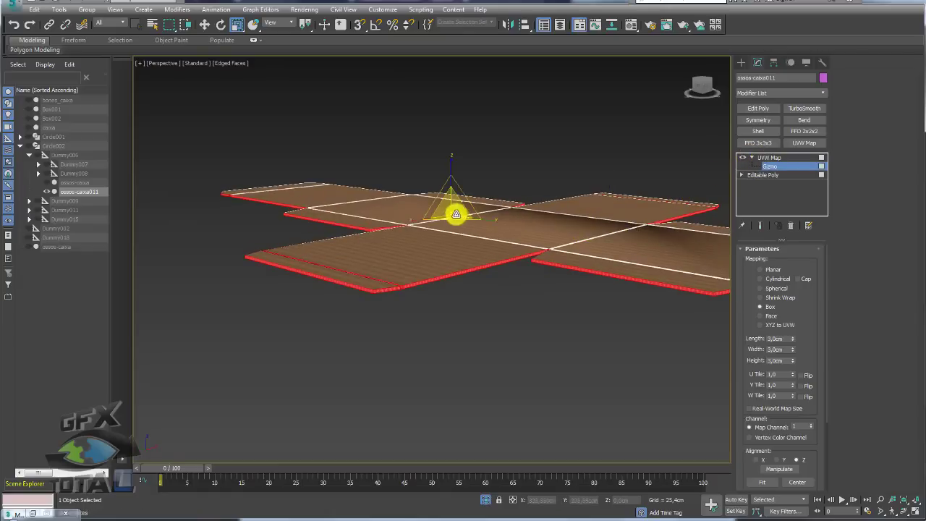
pyautogui.scroll(2, 454, 223)
pyautogui.scroll(2, 451, 228)
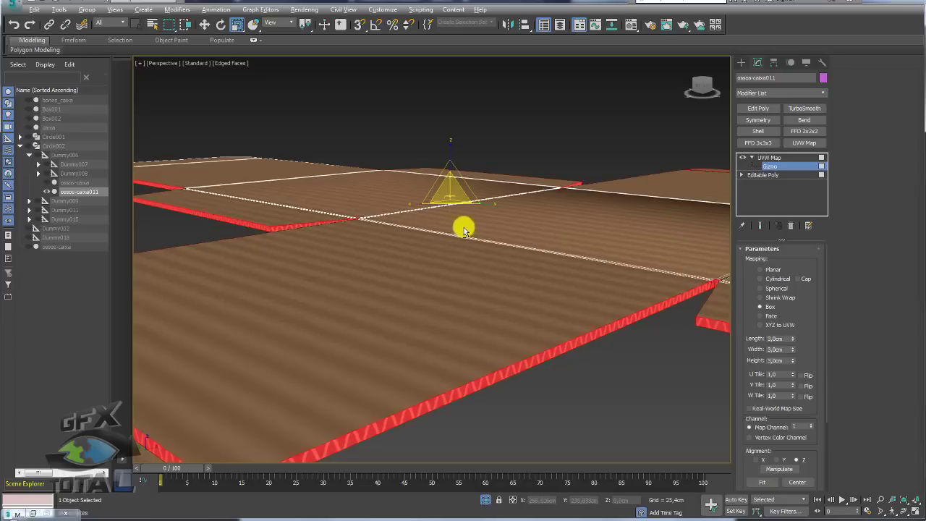
pyautogui.scroll(2, 463, 225)
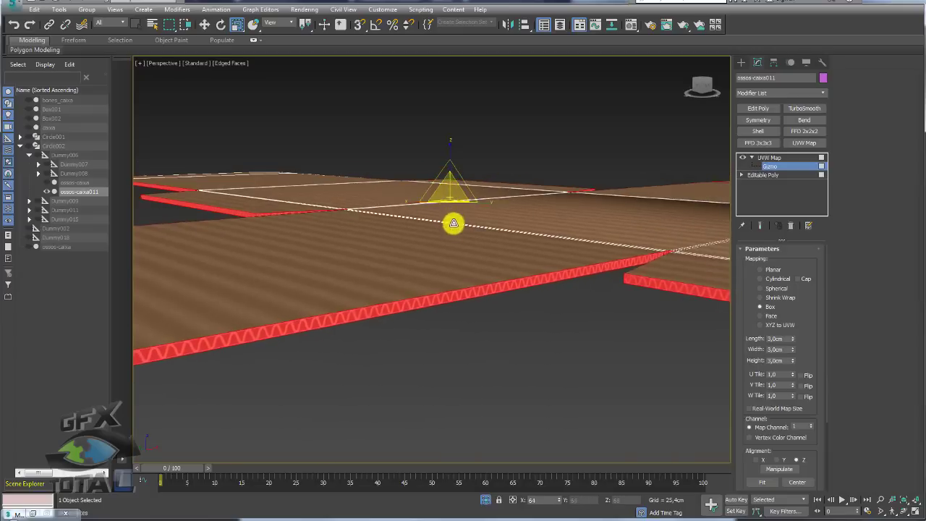
pyautogui.moveTo(453, 230); pyautogui.dragTo(451, 161)
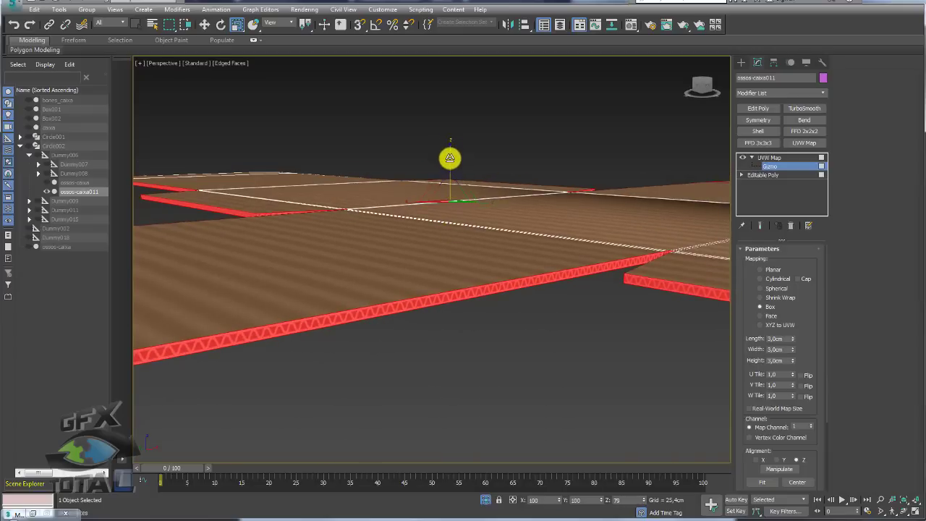
pyautogui.click(765, 157)
pyautogui.scroll(-3, 564, 216)
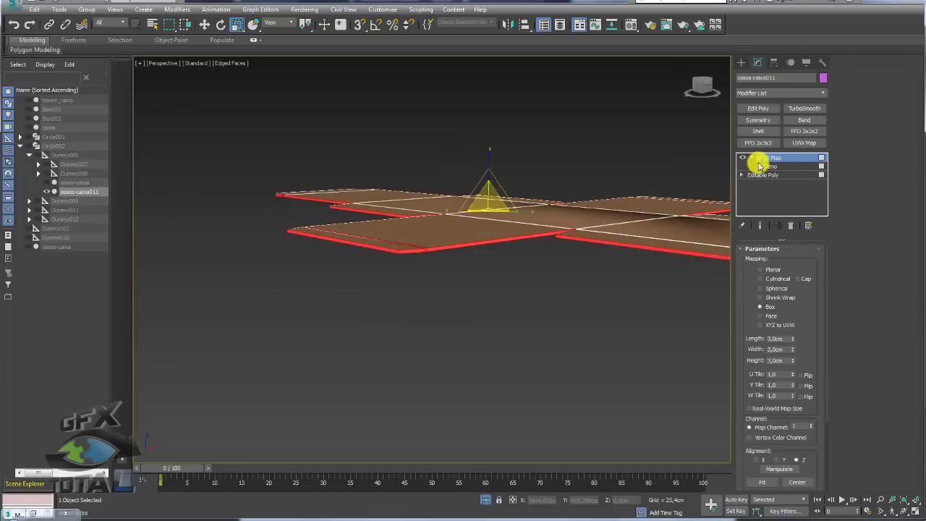
pyautogui.rightClick(568, 226)
# Step: Collapse the box-mapped net to an Editable Poly
pyautogui.click(687, 327)
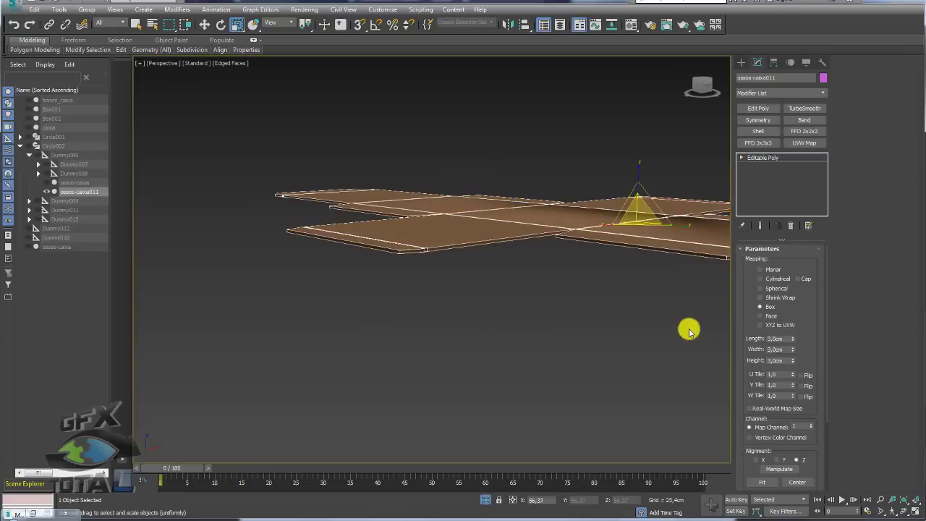
pyautogui.click(585, 297)
pyautogui.moveTo(585, 297)
pyautogui.keyDown('alt'); pyautogui.mouseDown(button='middle')
pyautogui.moveTo(658, 297)
pyautogui.moveTo(601, 220)
pyautogui.mouseUp(button='middle'); pyautogui.keyUp('alt')
# Step: Select all 66 polygons of the box net in Polygon mode
pyautogui.click(540, 190)
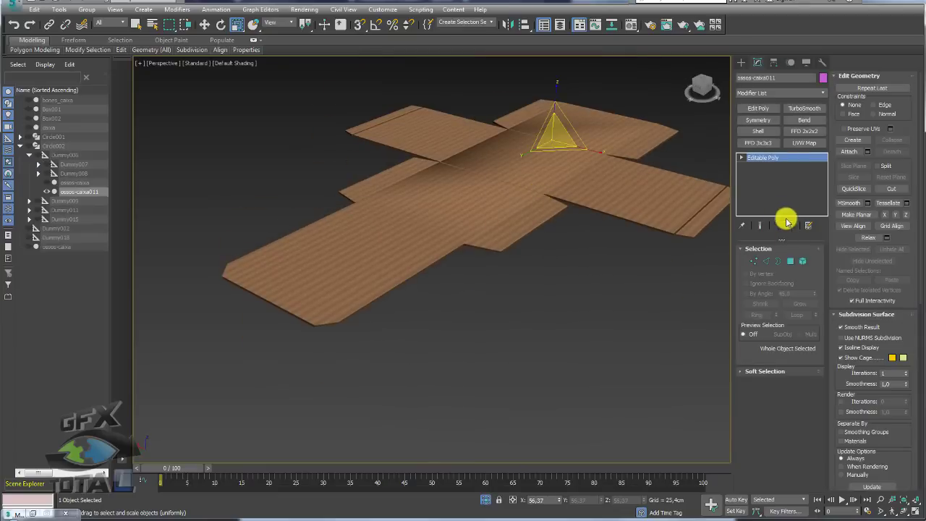
pyautogui.click(790, 261)
pyautogui.keyDown('alt'); pyautogui.moveTo(610, 275); pyautogui.dragTo(598, 271, button='middle'); pyautogui.keyUp('alt')
pyautogui.hotkey('ctrl', 'a')
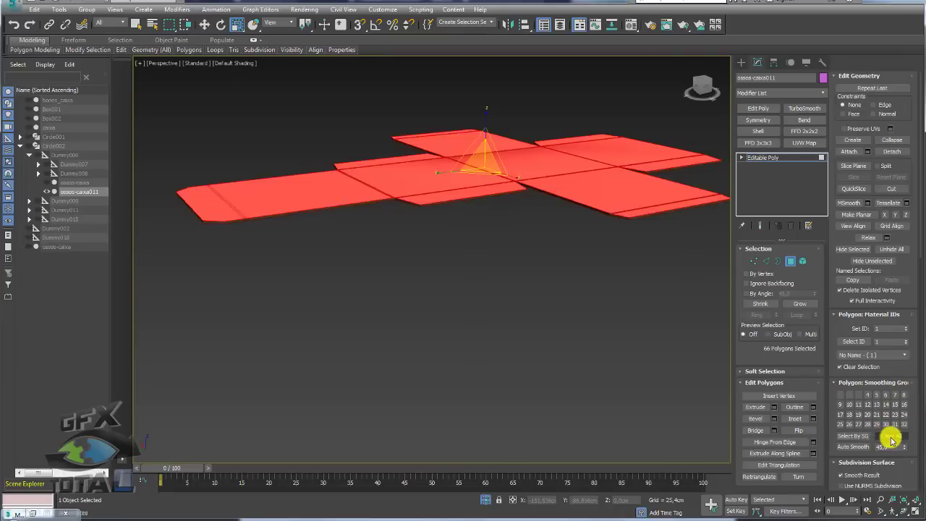
pyautogui.moveTo(705, 374)
pyautogui.keyDown('alt'); pyautogui.mouseDown(button='middle')
pyautogui.moveTo(612, 217)
pyautogui.moveTo(518, 260)
pyautogui.moveTo(521, 321)
pyautogui.moveTo(543, 188)
pyautogui.moveTo(639, 200)
pyautogui.moveTo(633, 262)
pyautogui.moveTo(370, 304)
pyautogui.moveTo(496, 293)
pyautogui.mouseUp(button='middle'); pyautogui.keyUp('alt')
pyautogui.click(781, 155)
# Step: Turn on Edged Faces (F4) and zoom in on the gaps along the panel folds
pyautogui.press('F4')
pyautogui.scroll(5, 559, 224)
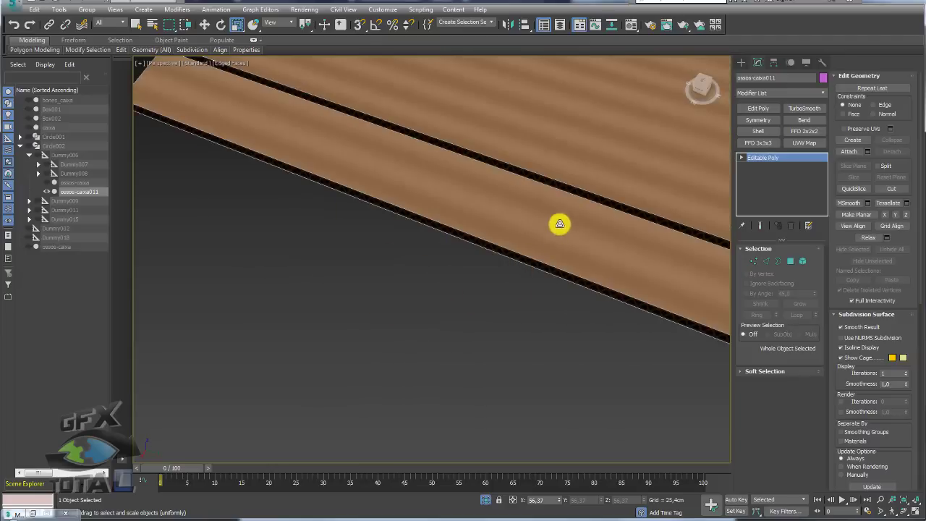
pyautogui.keyDown('alt'); pyautogui.moveTo(606, 199); pyautogui.dragTo(495, 254, button='middle'); pyautogui.keyUp('alt')
pyautogui.scroll(-5, 539, 223)
pyautogui.moveTo(538, 223)
pyautogui.keyDown('alt'); pyautogui.mouseDown(button='middle')
pyautogui.moveTo(606, 234)
pyautogui.moveTo(459, 413)
pyautogui.moveTo(479, 374)
pyautogui.mouseUp(button='middle'); pyautogui.keyUp('alt')
pyautogui.scroll(3, 550, 267)
pyautogui.keyDown('alt'); pyautogui.moveTo(550, 267); pyautogui.dragTo(398, 201, button='middle'); pyautogui.keyUp('alt')
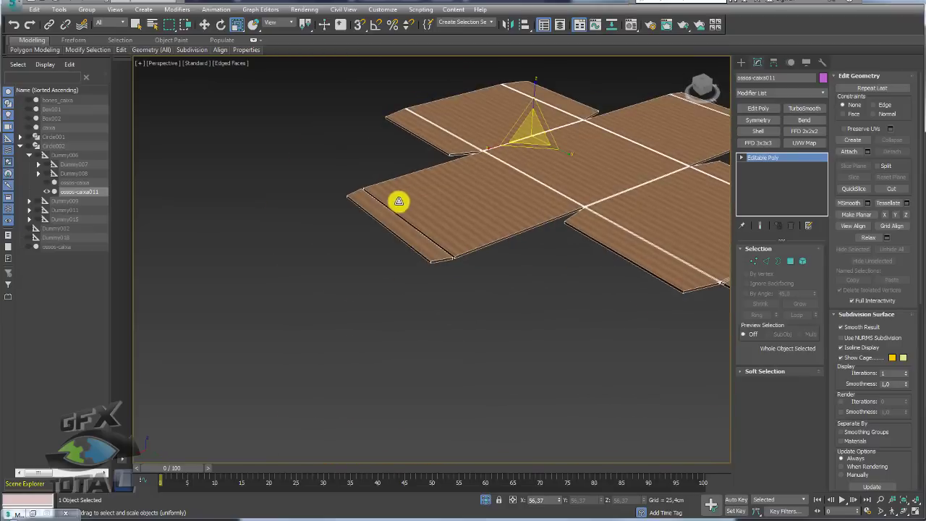
pyautogui.scroll(5, 404, 217)
# Step: Bridge the two strips on either side of the first panel gap
pyautogui.click(789, 261)
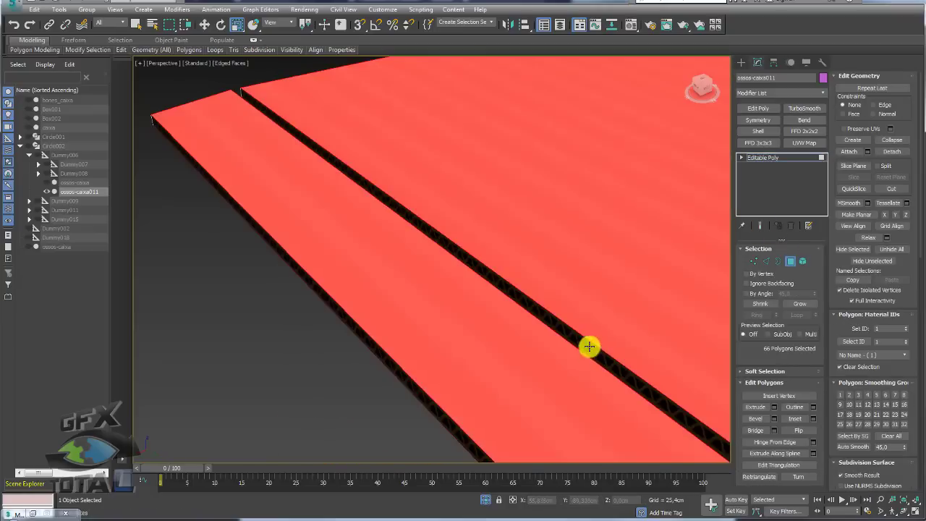
pyautogui.click(583, 345)
pyautogui.moveTo(583, 345)
pyautogui.keyDown('alt'); pyautogui.mouseDown(button='middle')
pyautogui.moveTo(506, 337)
pyautogui.moveTo(362, 263)
pyautogui.moveTo(410, 265)
pyautogui.mouseUp(button='middle'); pyautogui.keyUp('alt')
pyautogui.keyDown('ctrl'); pyautogui.click(357, 266); pyautogui.keyUp('ctrl')
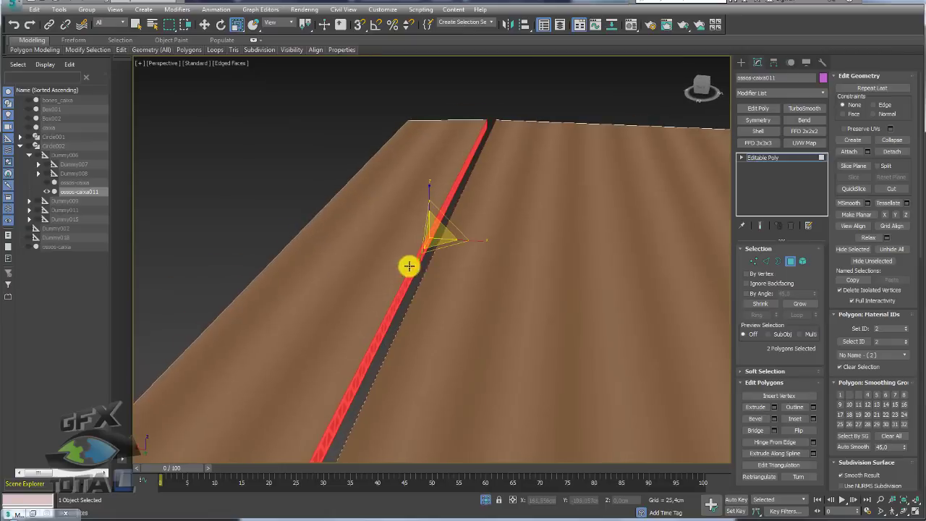
pyautogui.click(774, 429)
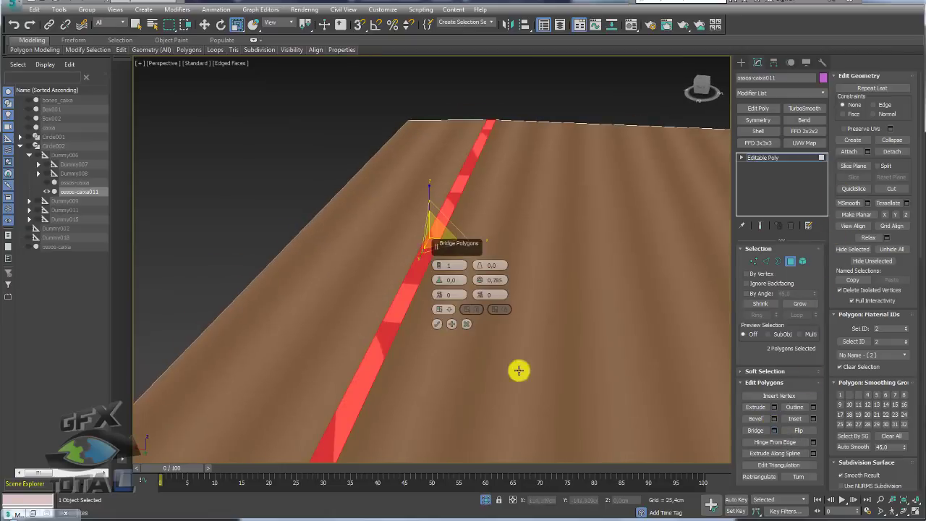
pyautogui.click(437, 324)
pyautogui.scroll(-3, 440, 318)
pyautogui.moveTo(442, 318)
pyautogui.keyDown('alt'); pyautogui.mouseDown(button='middle')
pyautogui.moveTo(628, 315)
pyautogui.moveTo(496, 268)
pyautogui.mouseUp(button='middle'); pyautogui.keyUp('alt')
pyautogui.scroll(2, 543, 269)
pyautogui.scroll(2, 543, 268)
pyautogui.scroll(2, 586, 351)
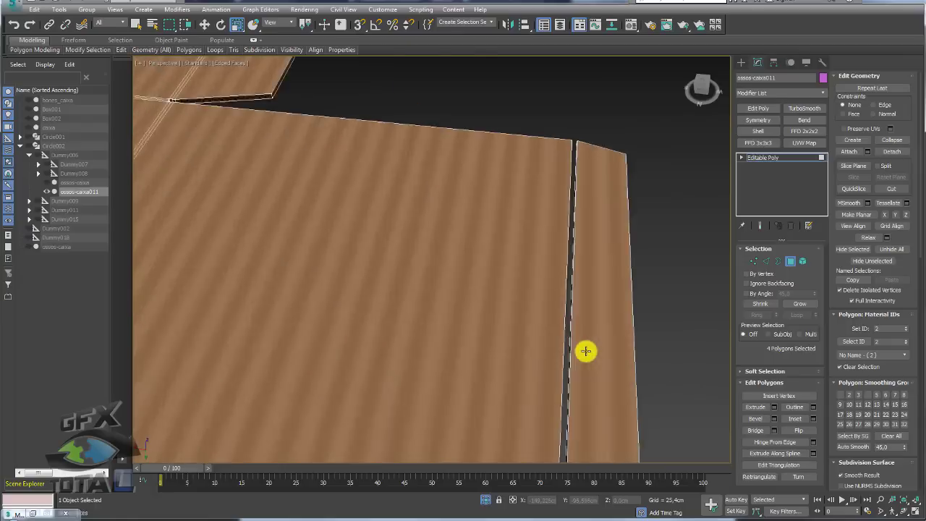
pyautogui.scroll(2, 585, 351)
# Step: Bridge the next fold gap with the same settings, growing the strip selection to four polygons
pyautogui.click(562, 341)
pyautogui.keyDown('alt'); pyautogui.moveTo(562, 341); pyautogui.dragTo(511, 298, button='middle'); pyautogui.keyUp('alt')
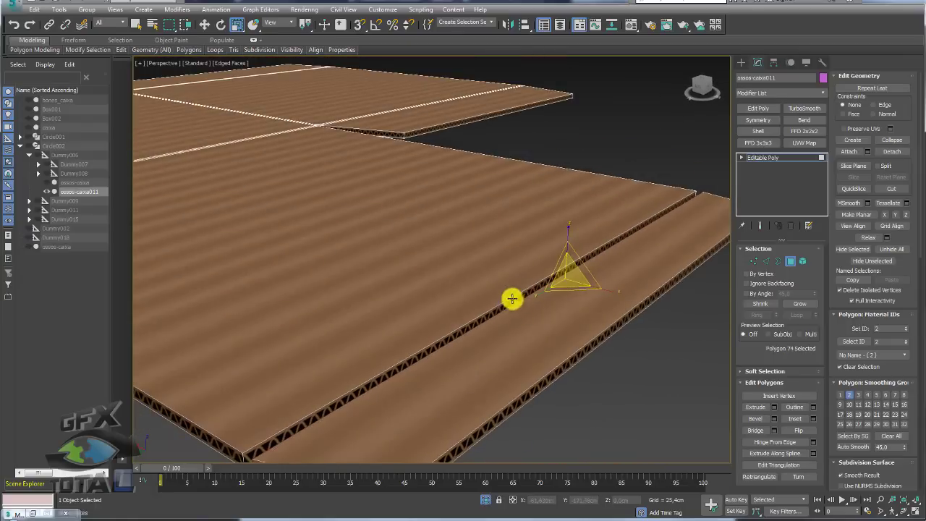
pyautogui.keyDown('ctrl'); pyautogui.click(506, 304); pyautogui.keyUp('ctrl')
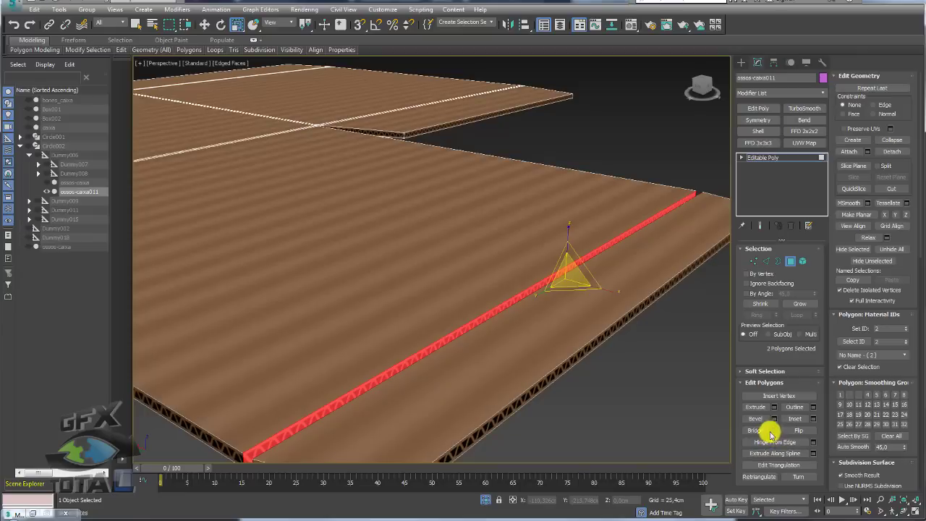
pyautogui.click(772, 431)
pyautogui.click(437, 322)
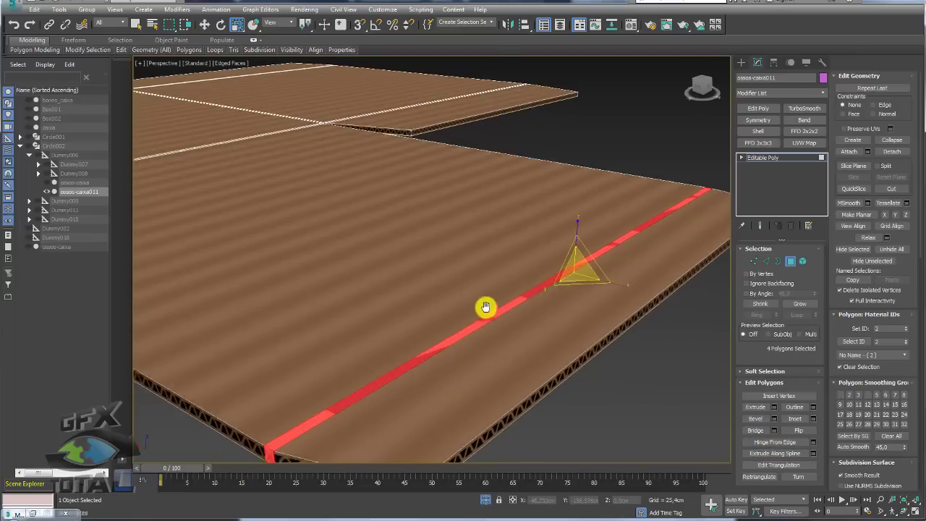
pyautogui.keyDown('alt'); pyautogui.moveTo(485, 307); pyautogui.dragTo(495, 306, button='middle'); pyautogui.keyUp('alt')
# Step: In the Front view, box-select all 109 polygons, then subtract to keep the 35 top faces
pyautogui.press('f')
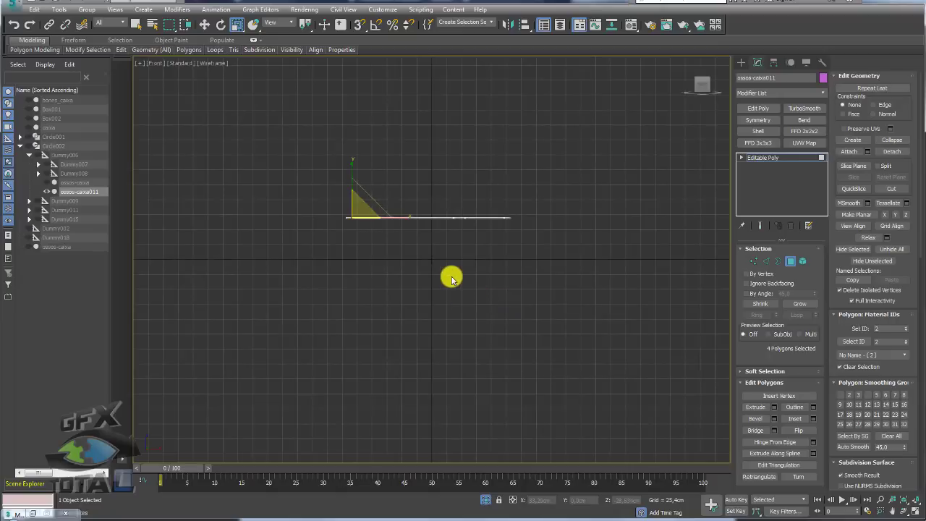
pyautogui.moveTo(451, 274); pyautogui.dragTo(523, 330, button='middle')
pyautogui.scroll(3, 523, 330)
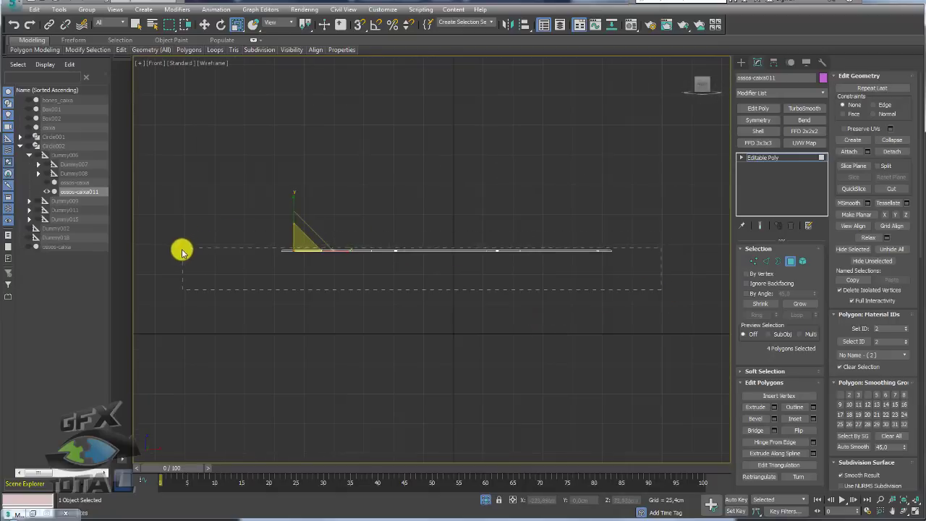
pyautogui.moveTo(180, 254); pyautogui.dragTo(180, 254)
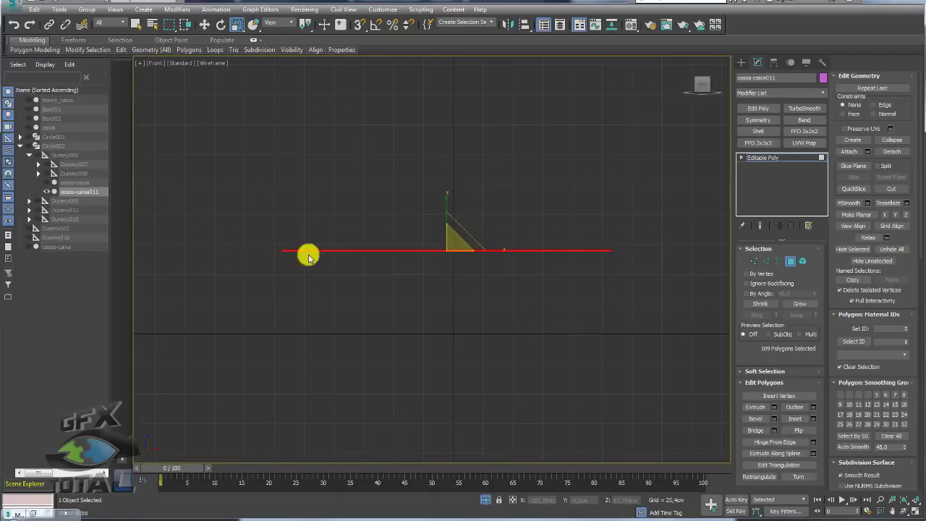
pyautogui.moveTo(386, 253); pyautogui.dragTo(392, 256, button='middle')
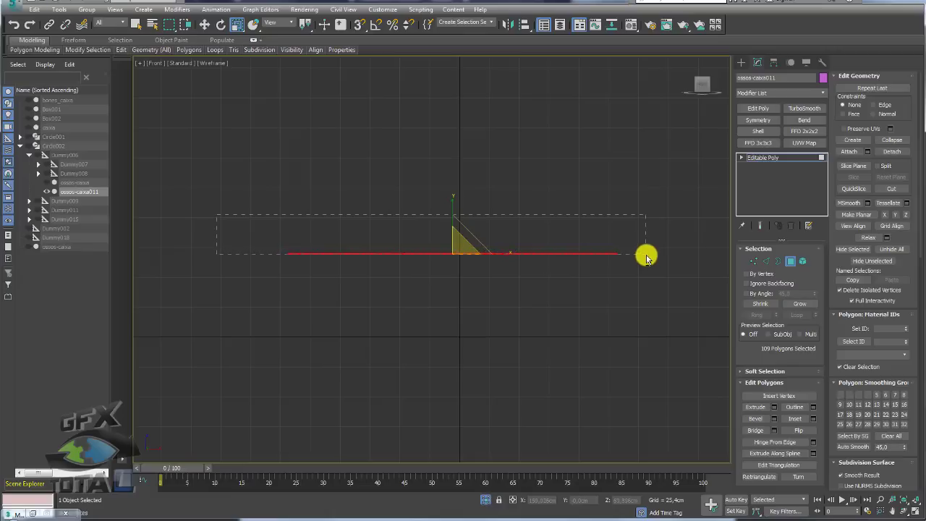
pyautogui.keyDown('alt'); pyautogui.moveTo(647, 255); pyautogui.dragTo(647, 255); pyautogui.keyUp('alt')
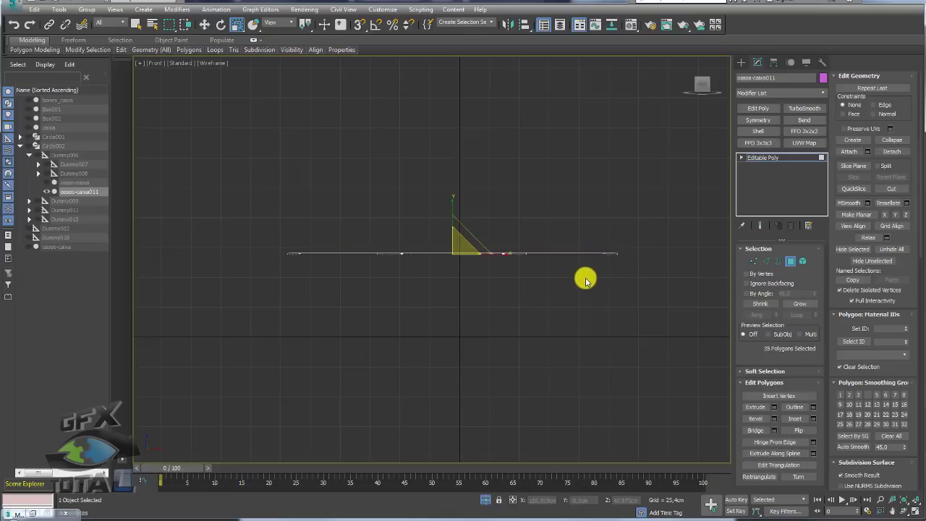
pyautogui.press('p')
pyautogui.moveTo(577, 277)
pyautogui.keyDown('alt'); pyautogui.mouseDown(button='middle')
pyautogui.moveTo(558, 306)
pyautogui.moveTo(549, 244)
pyautogui.moveTo(430, 265)
pyautogui.moveTo(458, 330)
pyautogui.moveTo(614, 310)
pyautogui.moveTo(591, 265)
pyautogui.moveTo(606, 310)
pyautogui.moveTo(618, 254)
pyautogui.moveTo(502, 323)
pyautogui.moveTo(702, 226)
pyautogui.mouseUp(button='middle'); pyautogui.keyUp('alt')
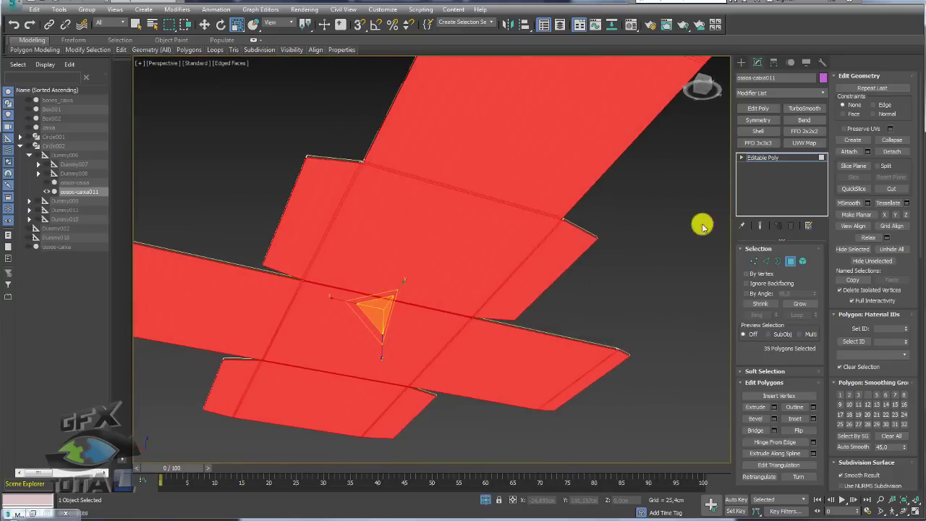
# Step: Give the selected net faces a planar UVW Map and adjust its gizmo
pyautogui.click(631, 26)
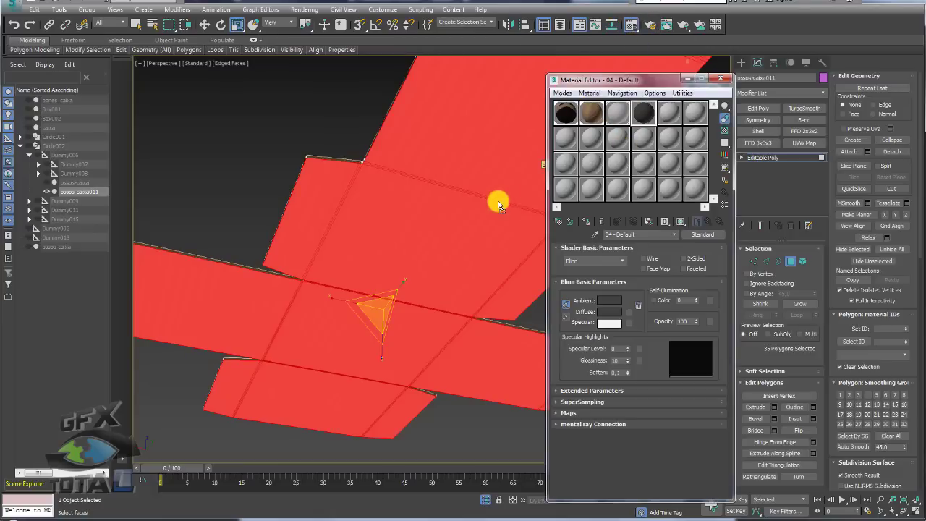
pyautogui.moveTo(488, 240)
pyautogui.keyDown('alt'); pyautogui.mouseDown(button='middle')
pyautogui.moveTo(496, 244)
pyautogui.moveTo(492, 311)
pyautogui.moveTo(506, 173)
pyautogui.moveTo(528, 185)
pyautogui.mouseUp(button='middle'); pyautogui.keyUp('alt')
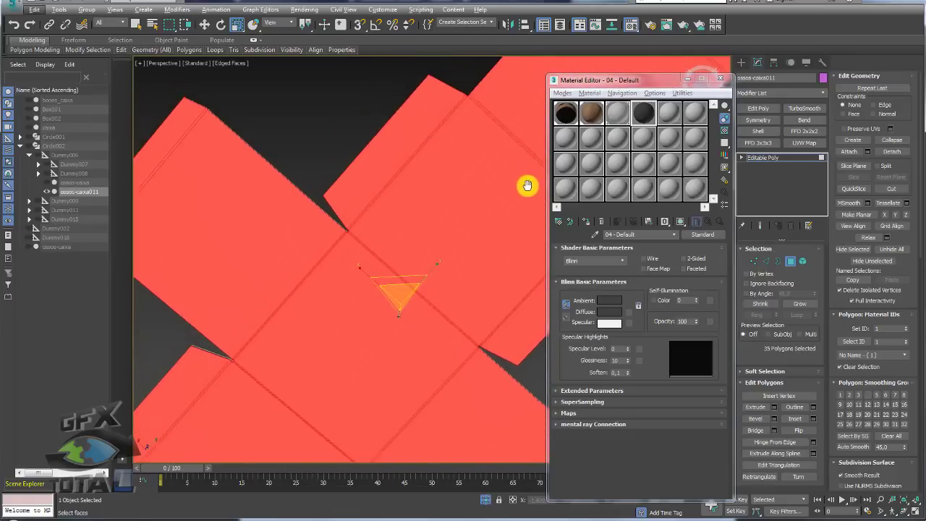
pyautogui.click(804, 142)
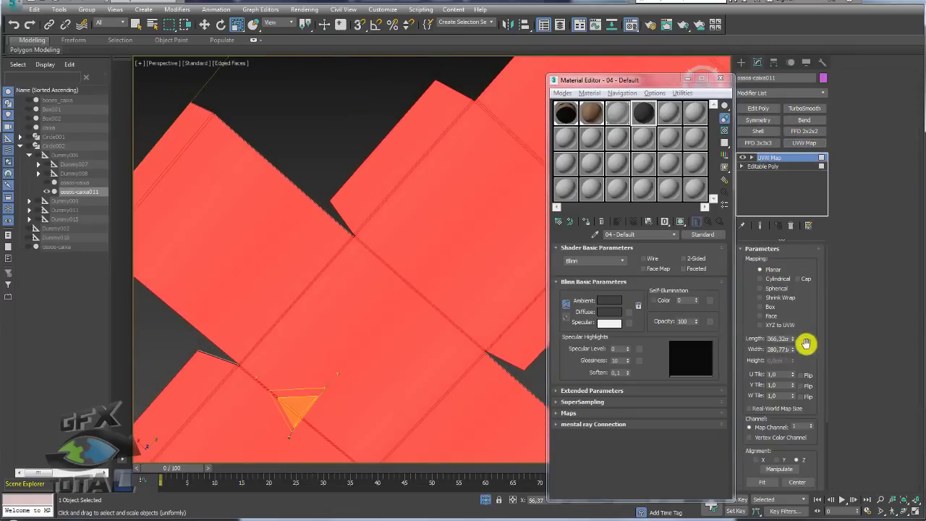
pyautogui.keyDown('alt'); pyautogui.moveTo(451, 256); pyautogui.dragTo(447, 218, button='middle'); pyautogui.keyUp('alt')
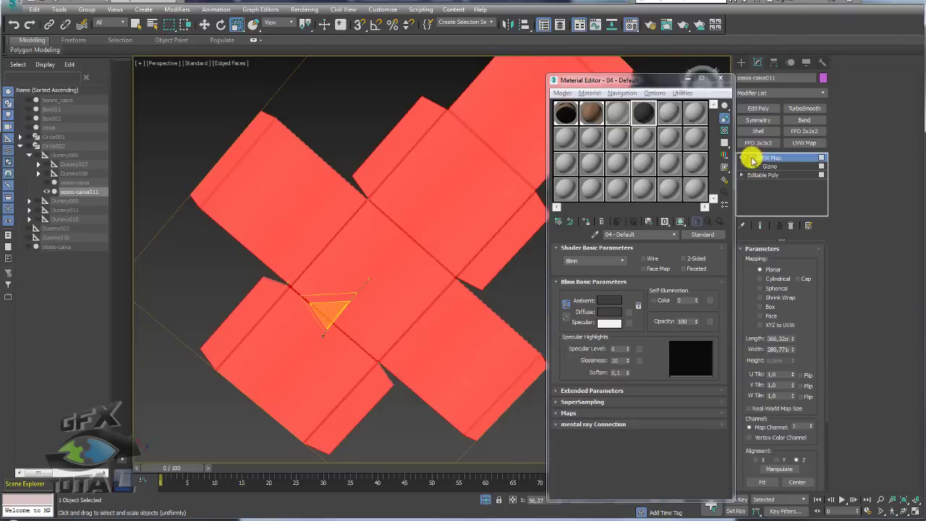
pyautogui.click(770, 166)
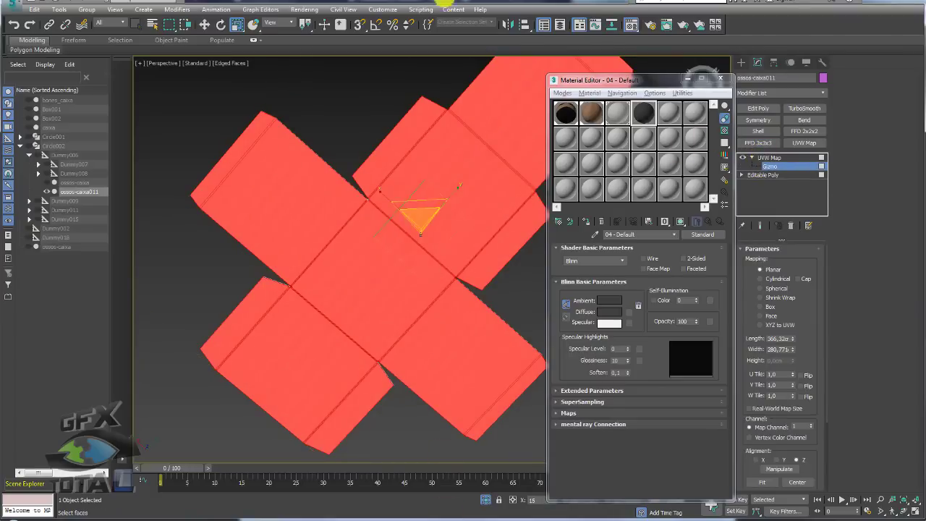
pyautogui.keyDown('alt'); pyautogui.moveTo(492, 219); pyautogui.dragTo(493, 239, button='middle'); pyautogui.keyUp('alt')
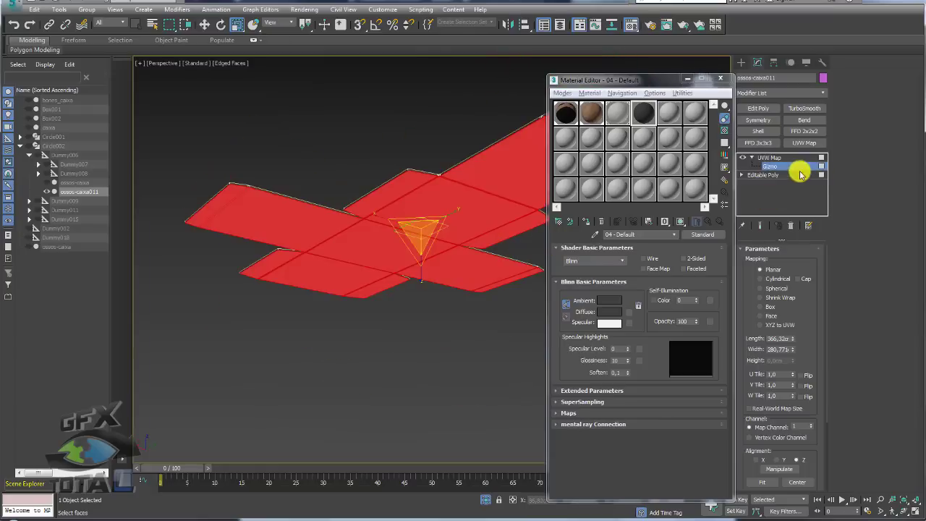
# Step: Copy the UVW Map modifier from the stack and close the Material Editor
pyautogui.click(768, 158)
pyautogui.rightClick(768, 159)
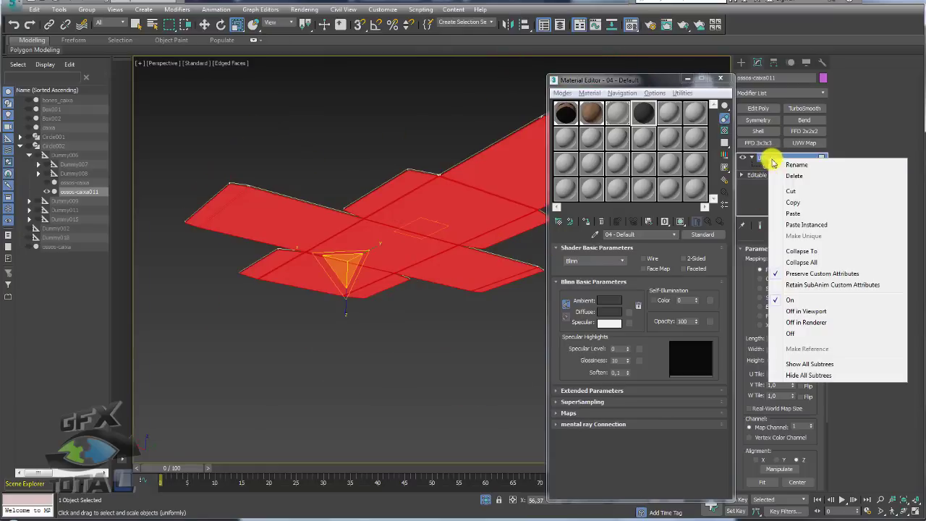
pyautogui.click(794, 202)
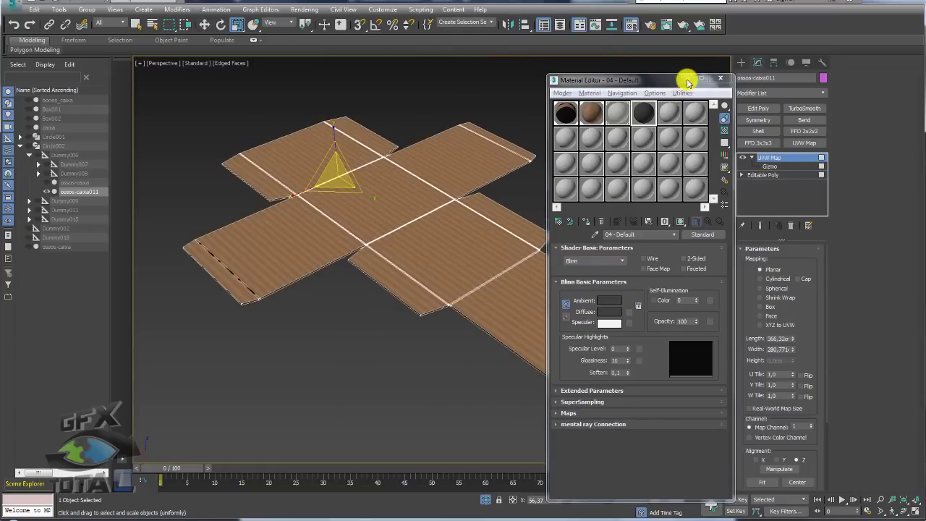
pyautogui.click(720, 77)
pyautogui.moveTo(424, 246)
pyautogui.keyDown('alt'); pyautogui.mouseDown(button='middle')
pyautogui.moveTo(560, 221)
pyautogui.moveTo(498, 254)
pyautogui.moveTo(727, 181)
pyautogui.mouseUp(button='middle'); pyautogui.keyUp('alt')
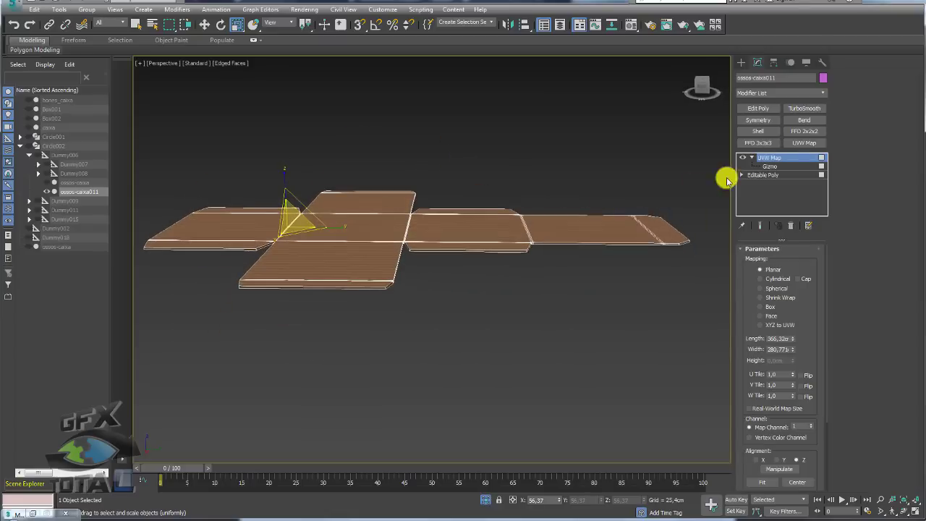
# Step: Collapse the net to Editable Poly and box-select its polygons in Front view
pyautogui.rightClick(474, 211)
pyautogui.moveTo(530, 335)
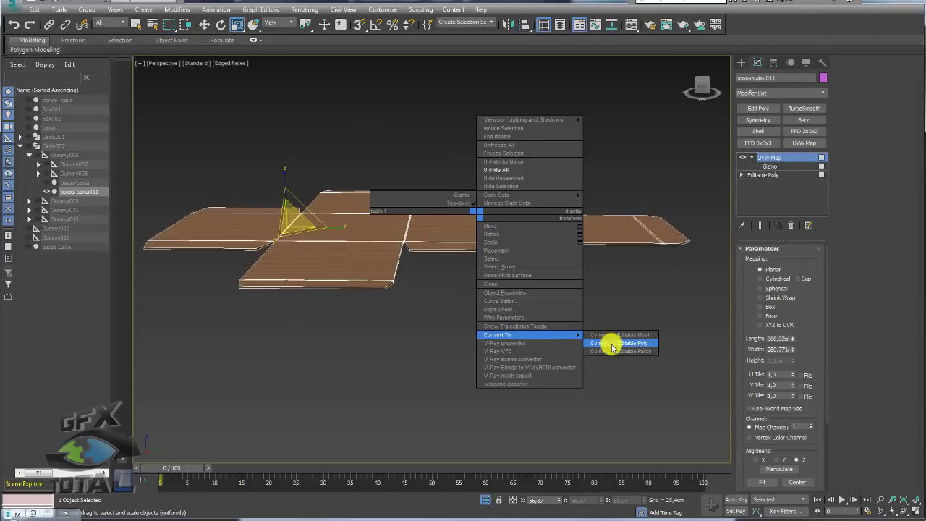
pyautogui.click(611, 345)
pyautogui.press('f')
pyautogui.click(789, 262)
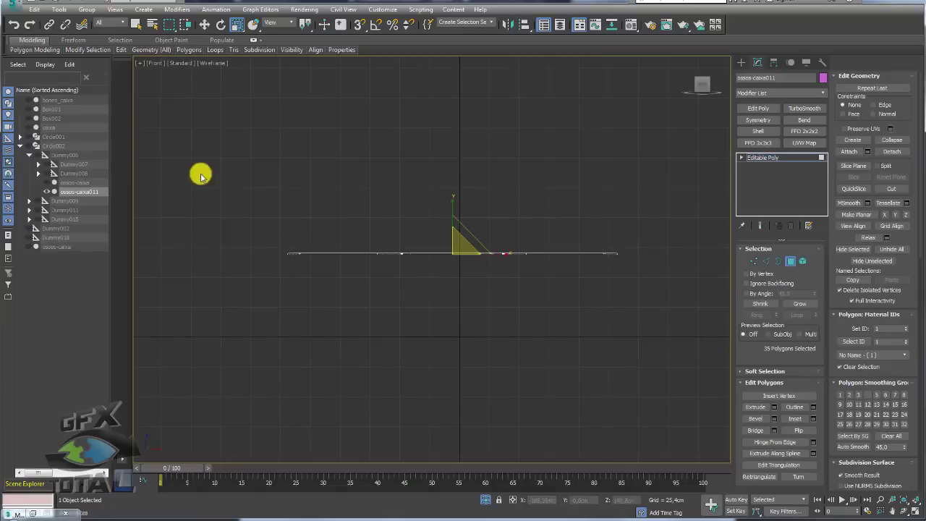
pyautogui.moveTo(201, 180); pyautogui.dragTo(627, 266)
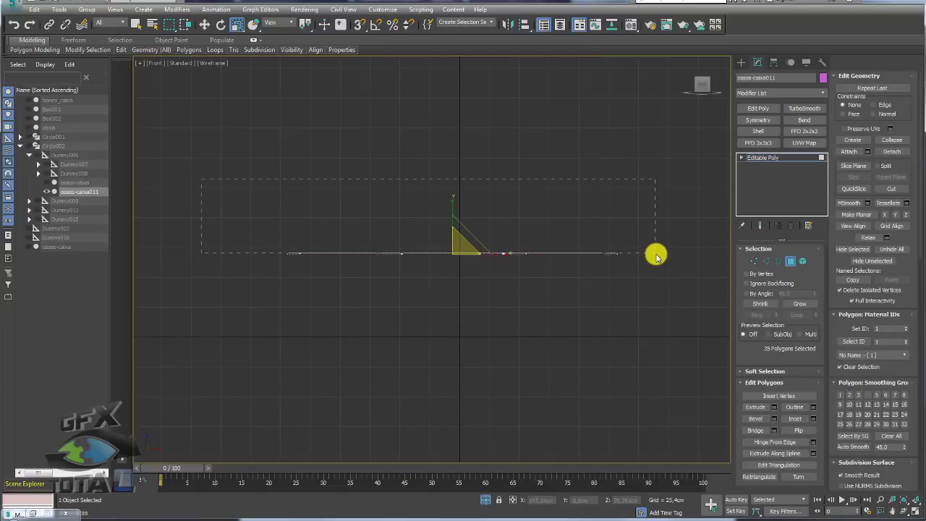
pyautogui.moveTo(675, 292)
pyautogui.mouseDown()
pyautogui.moveTo(220, 259)
pyautogui.moveTo(367, 237)
pyautogui.mouseUp()
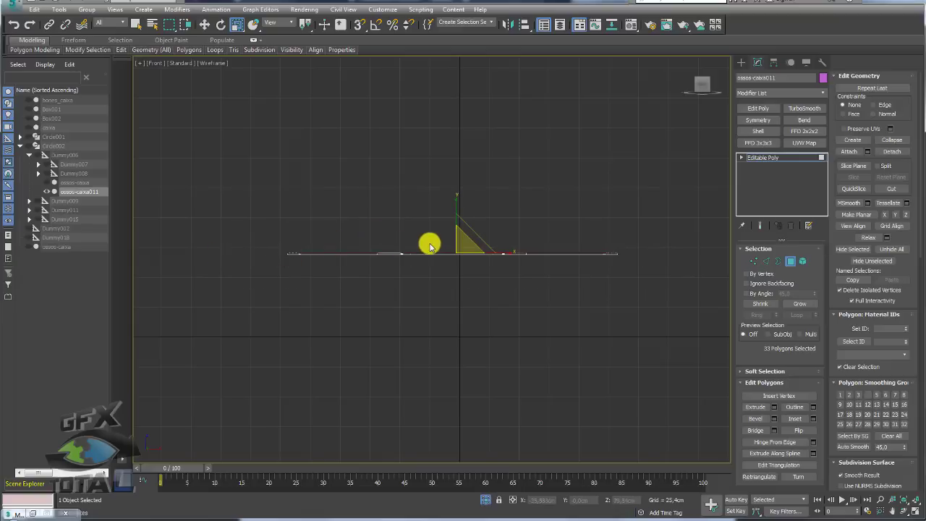
# Step: Add the two flap polygons to bring the selection to 35 polygons
pyautogui.press('p')
pyautogui.keyDown('alt'); pyautogui.moveTo(476, 232); pyautogui.dragTo(473, 270, button='middle'); pyautogui.keyUp('alt')
pyautogui.keyDown('ctrl'); pyautogui.click(457, 176); pyautogui.keyUp('ctrl')
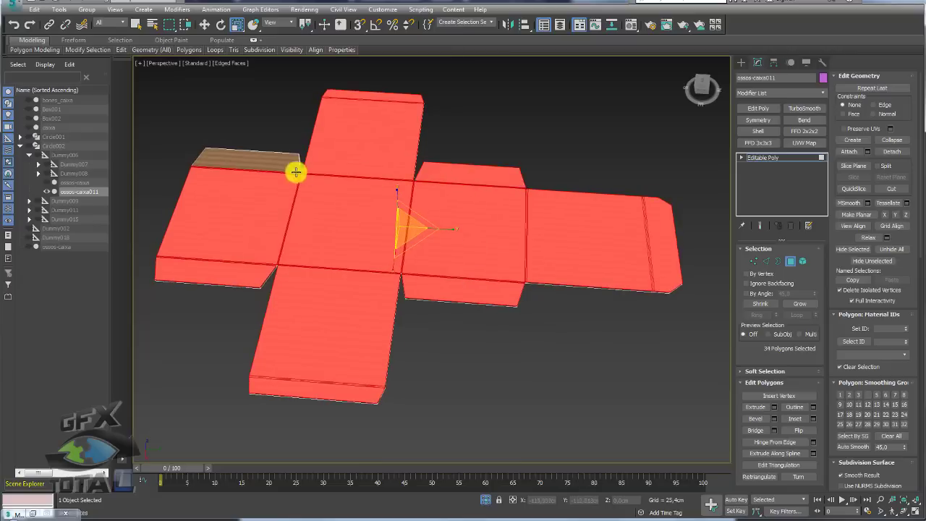
pyautogui.keyDown('ctrl'); pyautogui.click(296, 172); pyautogui.keyUp('ctrl')
pyautogui.keyDown('alt'); pyautogui.moveTo(325, 181); pyautogui.dragTo(391, 189, button='middle'); pyautogui.keyUp('alt')
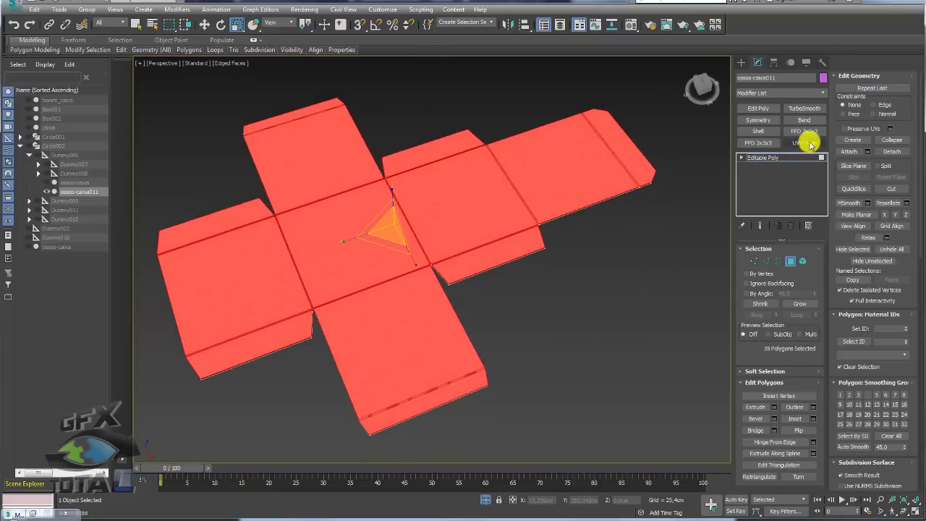
# Step: Paste the copied UVW Map onto the 35 polygons and collapse it to Editable Poly
pyautogui.rightClick(765, 157)
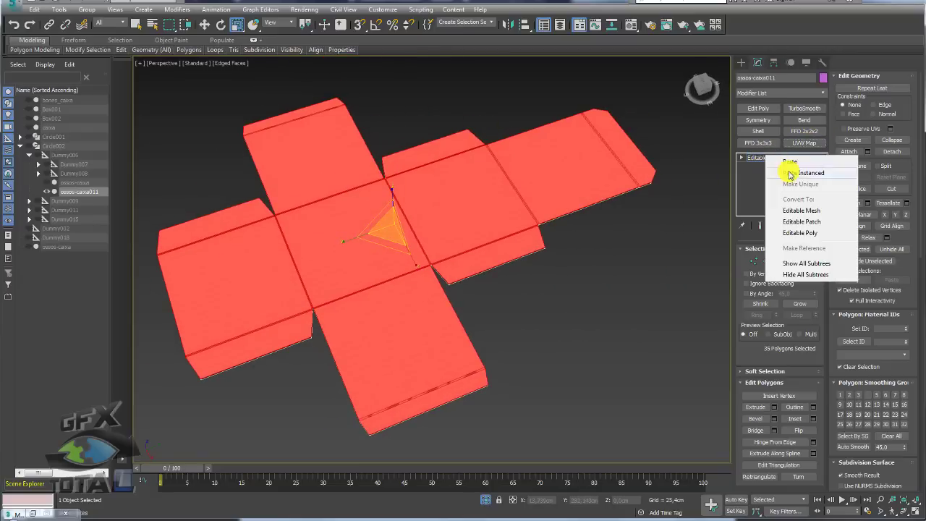
pyautogui.click(796, 162)
pyautogui.moveTo(586, 215)
pyautogui.keyDown('alt'); pyautogui.mouseDown(button='middle')
pyautogui.moveTo(525, 256)
pyautogui.moveTo(455, 209)
pyautogui.mouseUp(button='middle'); pyautogui.keyUp('alt')
pyautogui.press('w')
pyautogui.rightClick(437, 227)
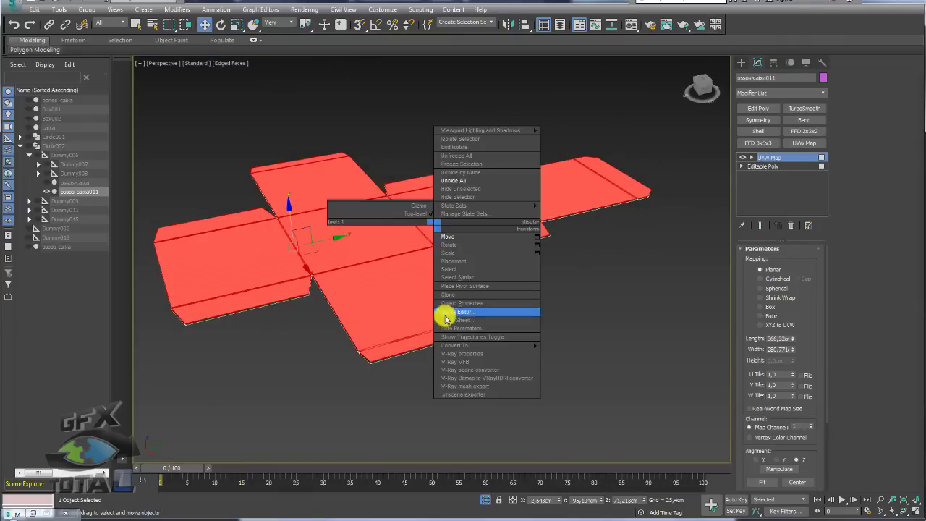
pyautogui.click(562, 347)
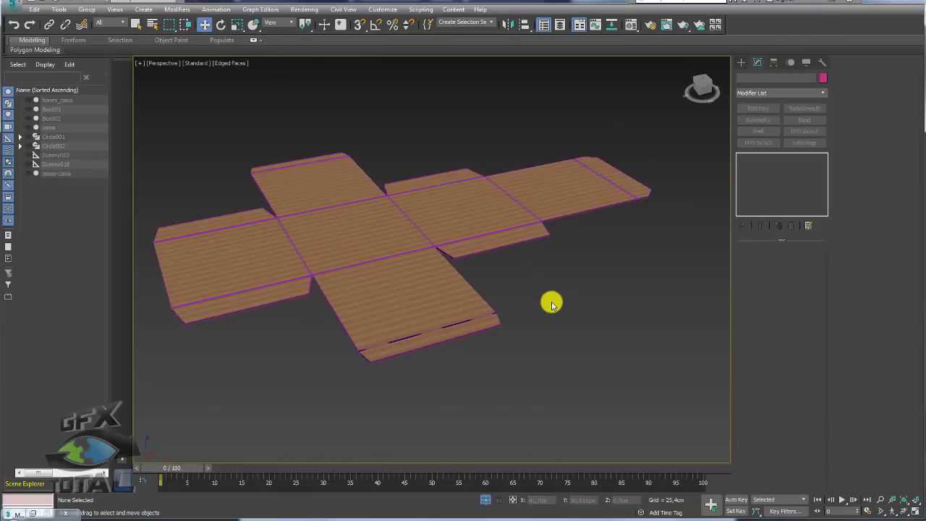
# Step: Zoom in on the flap, select all 35 polygons and check them in the Material Editor
pyautogui.moveTo(552, 304)
pyautogui.mouseDown(button='middle')
pyautogui.moveTo(668, 299)
pyautogui.moveTo(665, 316)
pyautogui.mouseUp(button='middle')
pyautogui.scroll(5, 600, 311)
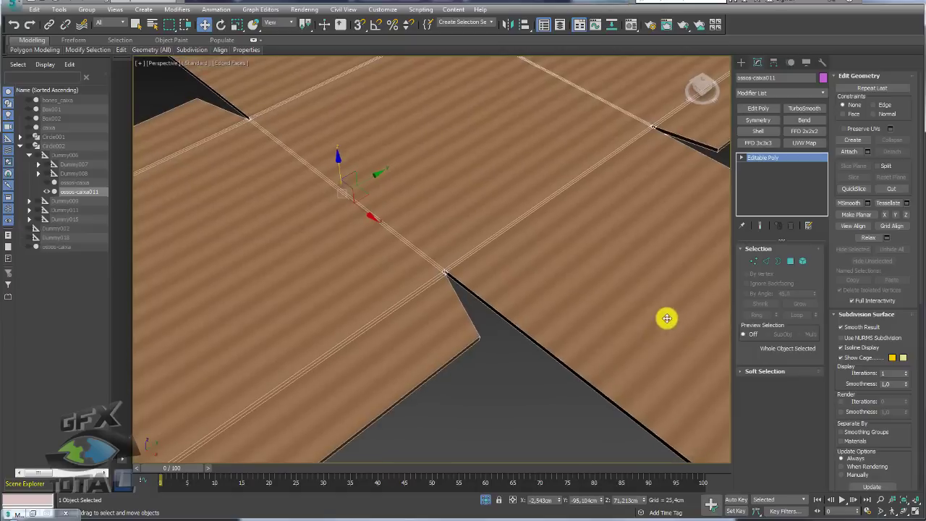
pyautogui.scroll(-5, 666, 316)
pyautogui.scroll(5, 614, 297)
pyautogui.click(791, 262)
pyautogui.hotkey('ctrl', 'a')
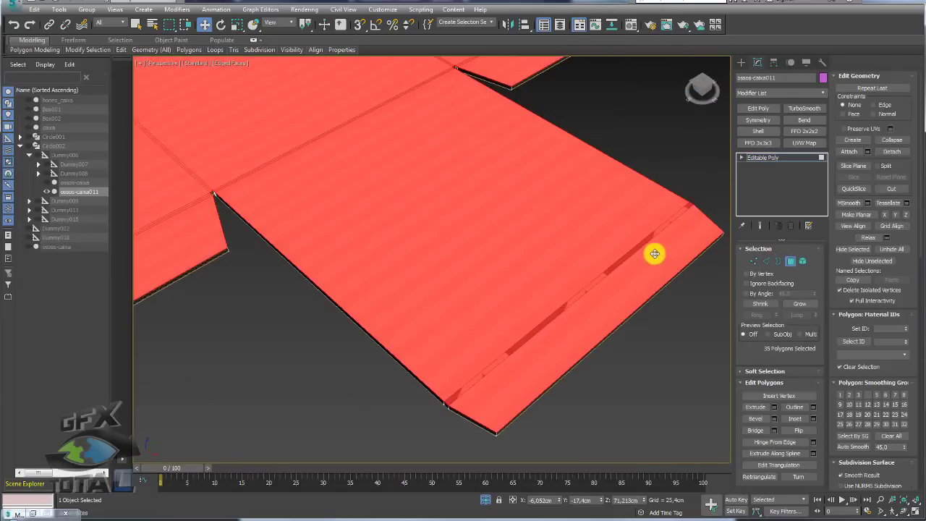
pyautogui.click(631, 29)
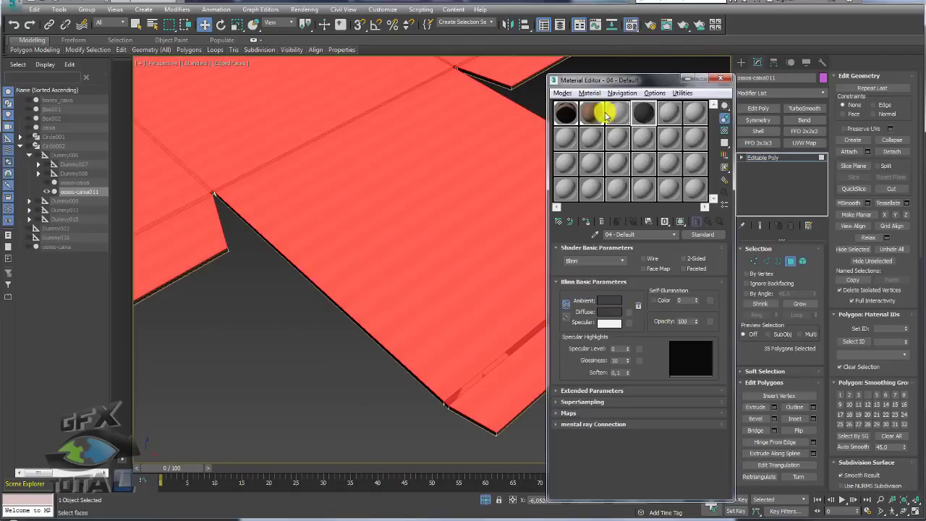
pyautogui.click(720, 78)
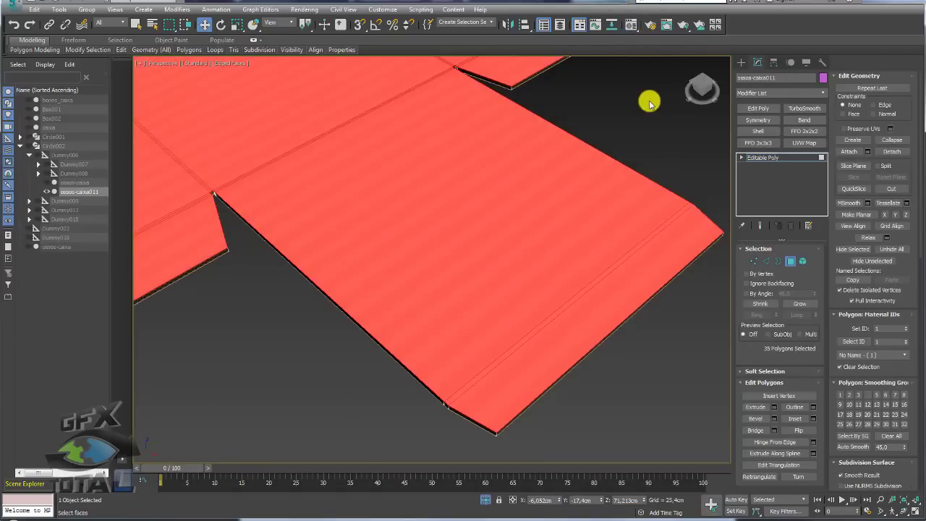
# Step: Clear the polygon selection and end isolation to show the other nets and bones
pyautogui.click(646, 97)
pyautogui.scroll(-5, 646, 97)
pyautogui.moveTo(475, 153)
pyautogui.keyDown('alt'); pyautogui.mouseDown(button='middle')
pyautogui.moveTo(523, 228)
pyautogui.moveTo(558, 241)
pyautogui.moveTo(604, 190)
pyautogui.moveTo(348, 417)
pyautogui.mouseUp(button='middle'); pyautogui.keyUp('alt')
pyautogui.click(486, 500)
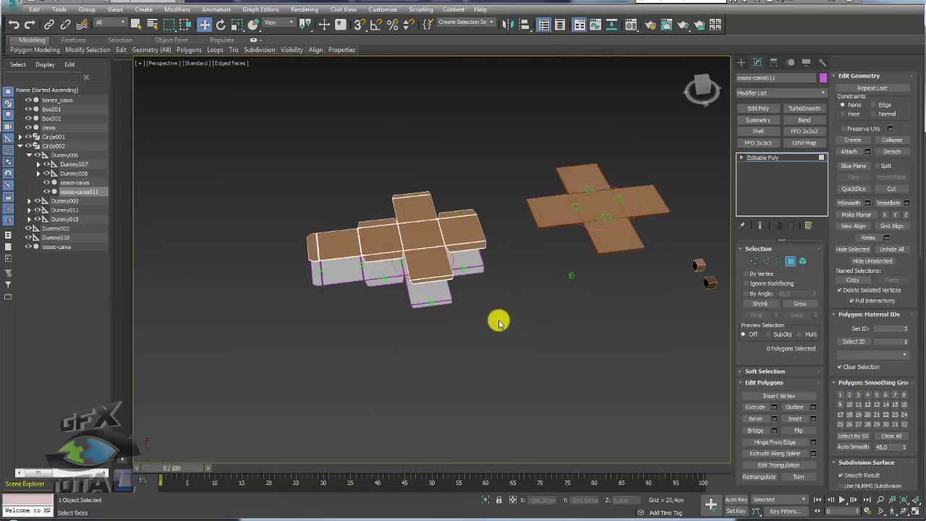
pyautogui.moveTo(496, 320)
pyautogui.keyDown('alt'); pyautogui.mouseDown(button='middle')
pyautogui.moveTo(444, 289)
pyautogui.moveTo(424, 232)
pyautogui.mouseUp(button='middle'); pyautogui.keyUp('alt')
pyautogui.click(408, 229)
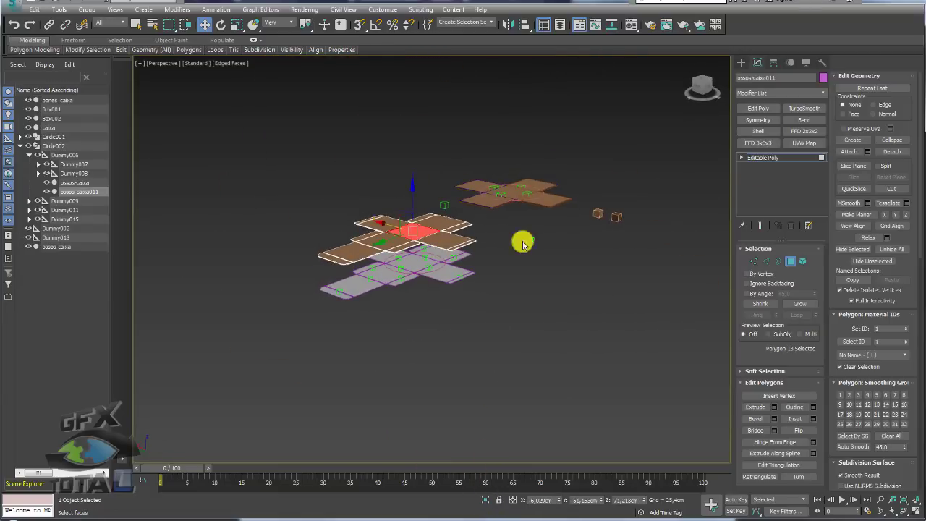
# Step: Leave polygon mode and move the upper net down along Z onto the lower net
pyautogui.click(761, 165)
pyautogui.scroll(2, 362, 215)
pyautogui.scroll(5, 432, 212)
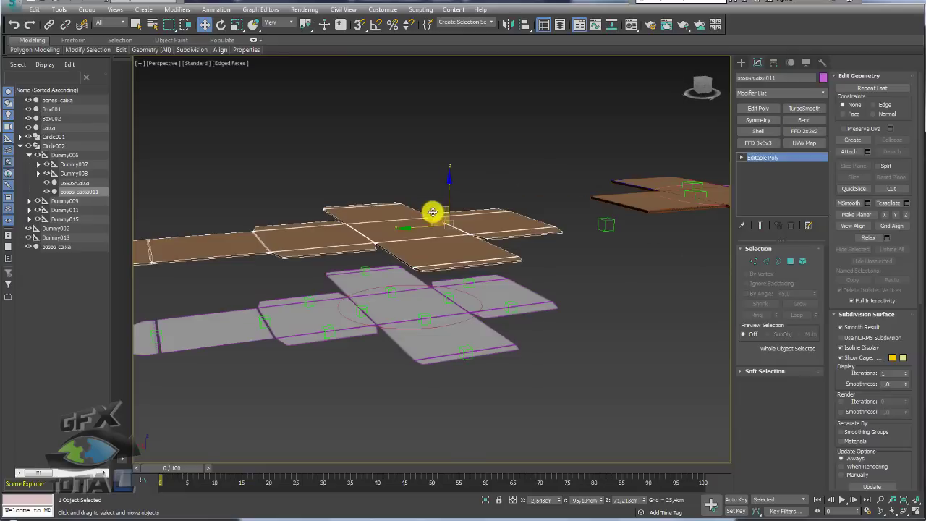
pyautogui.moveTo(450, 194); pyautogui.dragTo(442, 267)
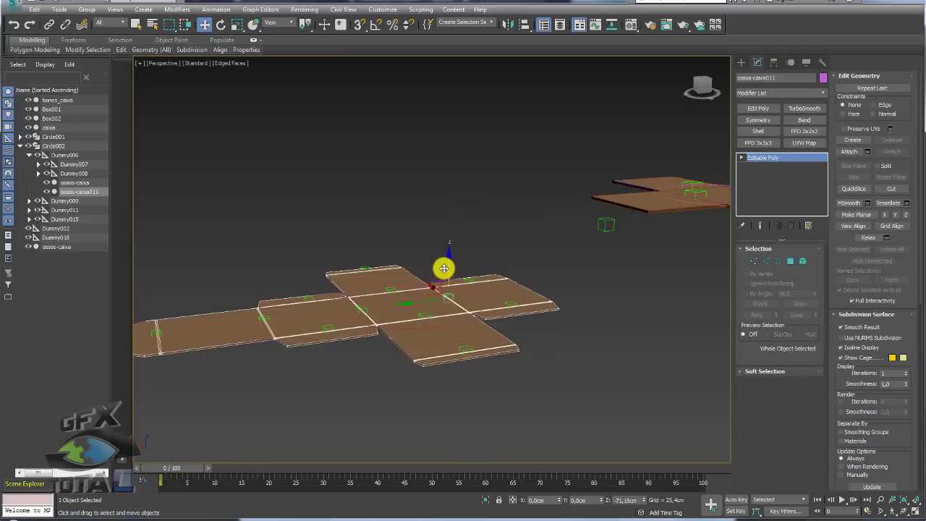
pyautogui.scroll(5, 447, 291)
pyautogui.moveTo(447, 291)
pyautogui.keyDown('alt'); pyautogui.mouseDown(button='middle')
pyautogui.moveTo(455, 314)
pyautogui.moveTo(474, 229)
pyautogui.moveTo(444, 262)
pyautogui.moveTo(500, 248)
pyautogui.moveTo(492, 268)
pyautogui.moveTo(499, 242)
pyautogui.moveTo(514, 295)
pyautogui.moveTo(497, 293)
pyautogui.mouseUp(button='middle'); pyautogui.keyUp('alt')
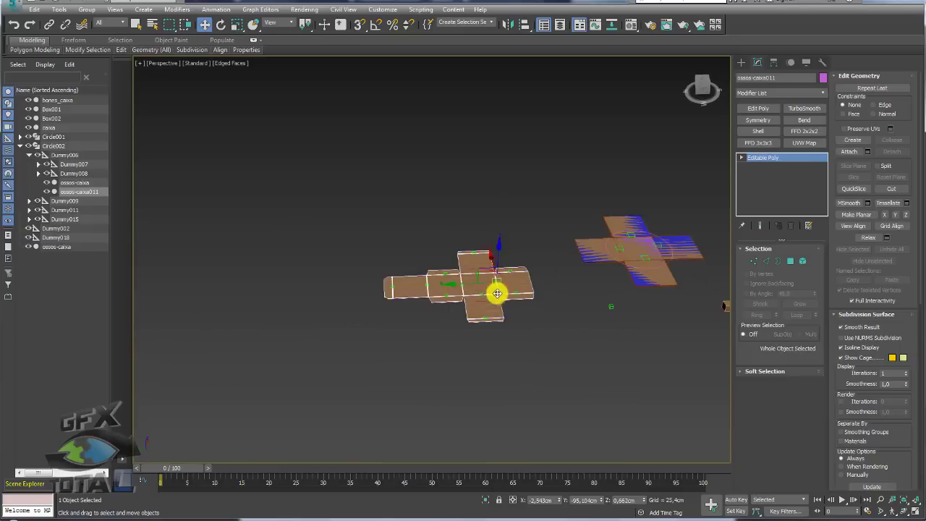
# Step: Using the Geometry selection filter, select the objects around the bone net and hide them
pyautogui.click(123, 22)
pyautogui.moveTo(88, 50)
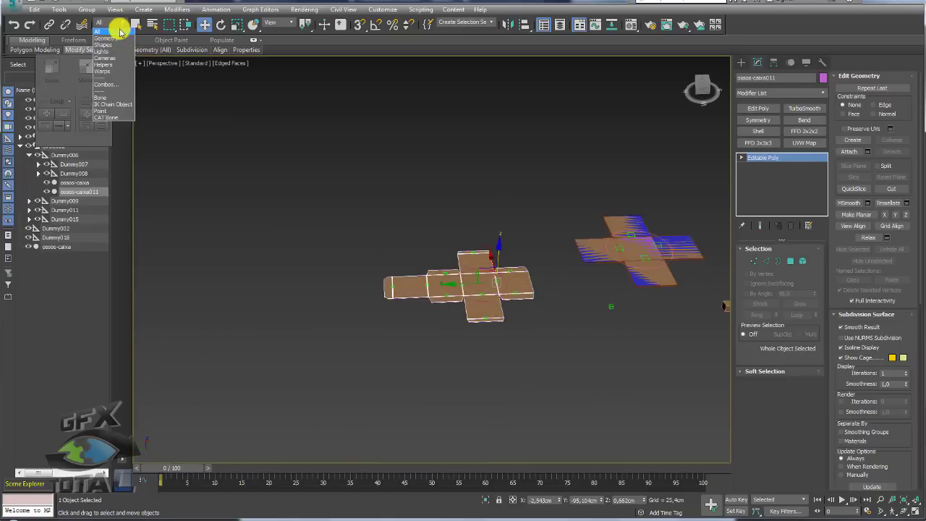
pyautogui.click(110, 49)
pyautogui.moveTo(337, 220); pyautogui.dragTo(541, 369)
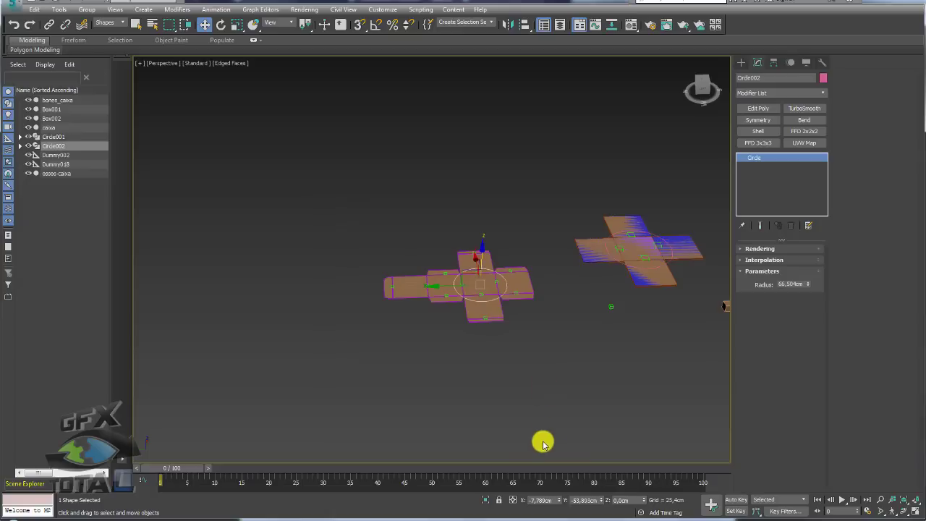
pyautogui.click(120, 22)
pyautogui.click(114, 33)
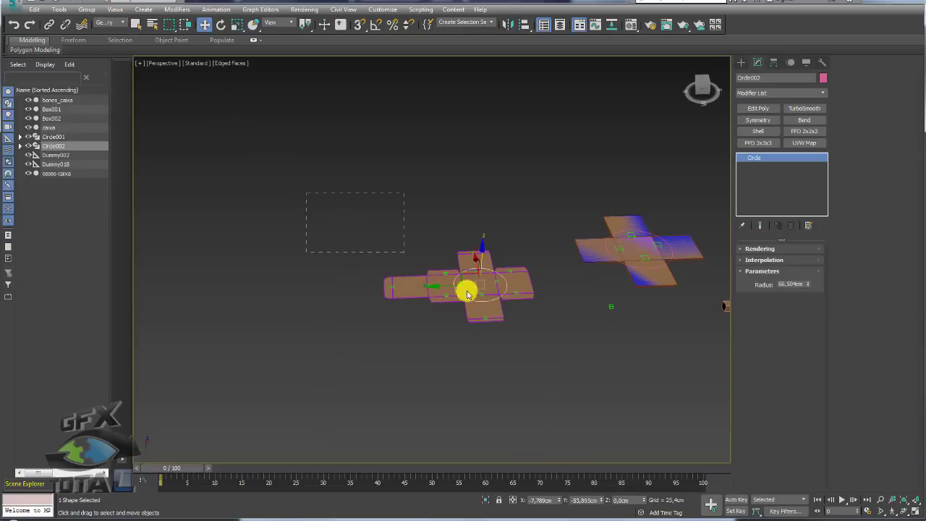
pyautogui.moveTo(539, 351); pyautogui.dragTo(541, 353)
pyautogui.rightClick(506, 286)
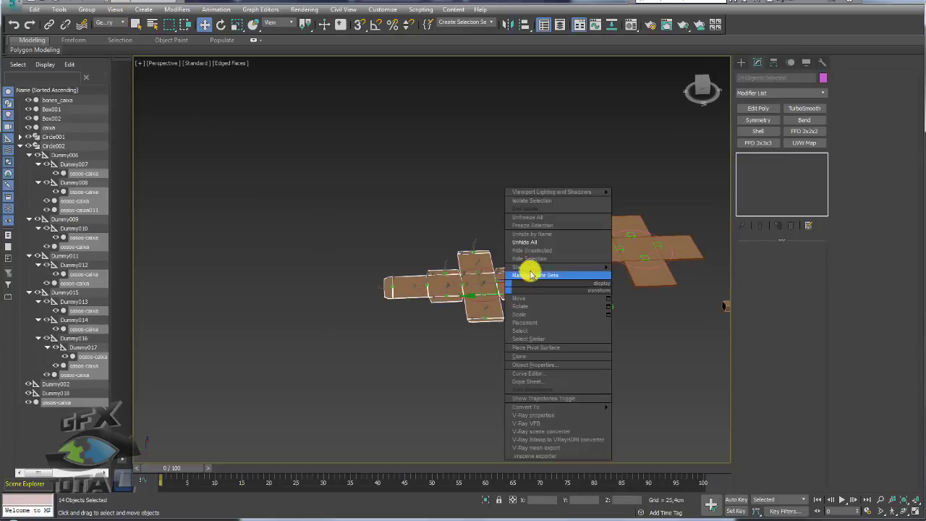
pyautogui.click(533, 252)
# Step: Clone the bone net as 'caixa' and settle the copy directly on top of the original
pyautogui.click(482, 304)
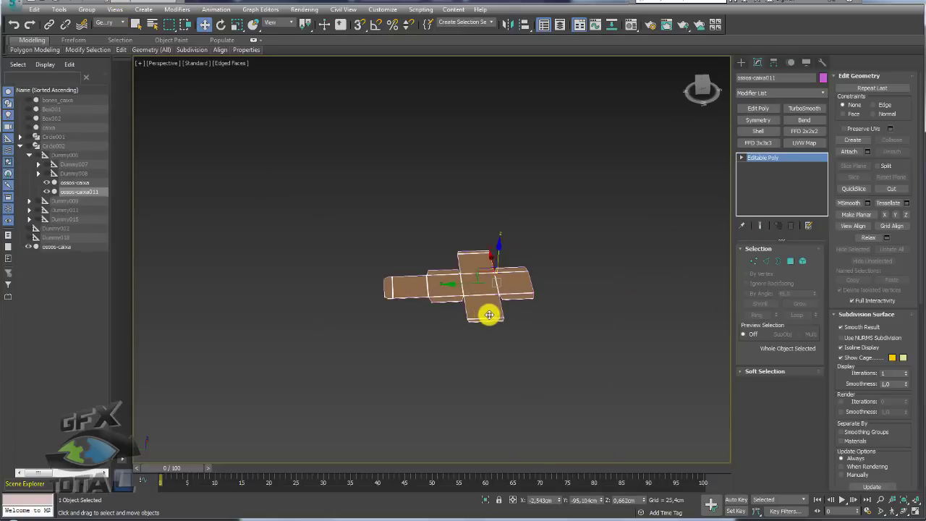
pyautogui.press('z')
pyautogui.keyDown('alt'); pyautogui.moveTo(583, 212); pyautogui.dragTo(500, 228, button='middle'); pyautogui.keyUp('alt')
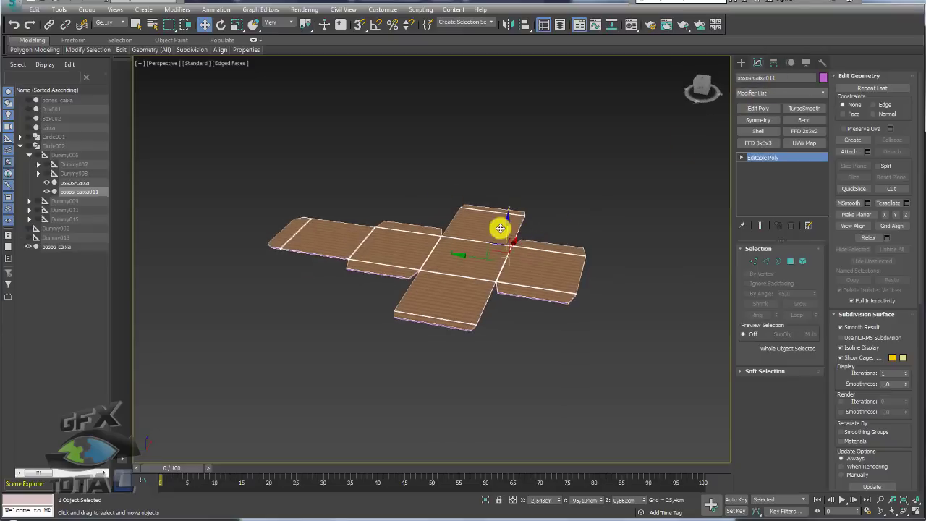
pyautogui.keyDown('shift'); pyautogui.moveTo(507, 221); pyautogui.dragTo(651, 138); pyautogui.keyUp('shift')
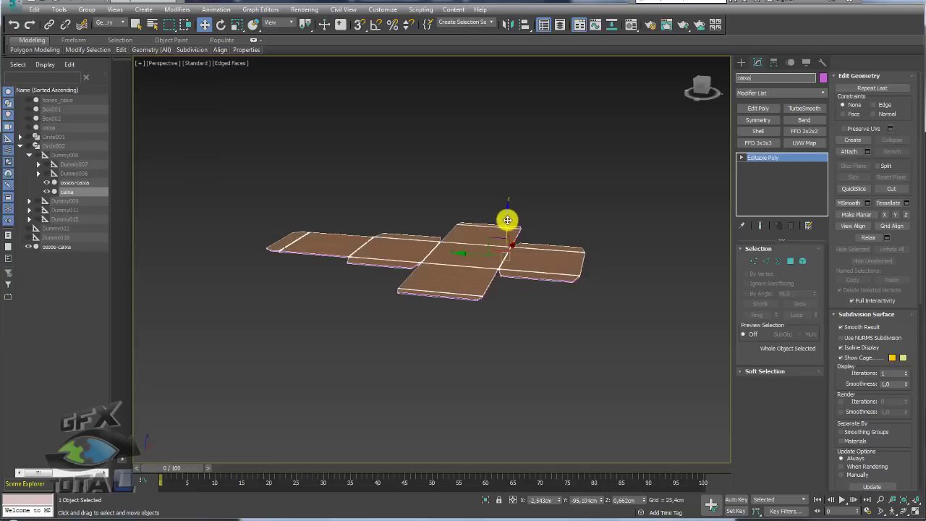
pyautogui.keyDown('shift'); pyautogui.moveTo(507, 221); pyautogui.dragTo(481, 262); pyautogui.keyUp('shift')
pyautogui.moveTo(505, 199); pyautogui.dragTo(525, 224)
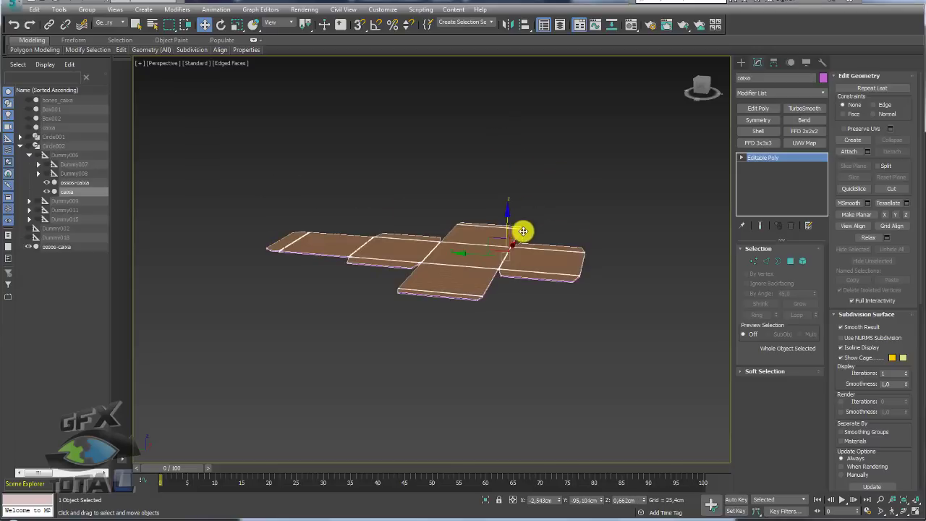
pyautogui.keyDown('alt'); pyautogui.moveTo(523, 232); pyautogui.dragTo(535, 241, button='middle'); pyautogui.keyUp('alt')
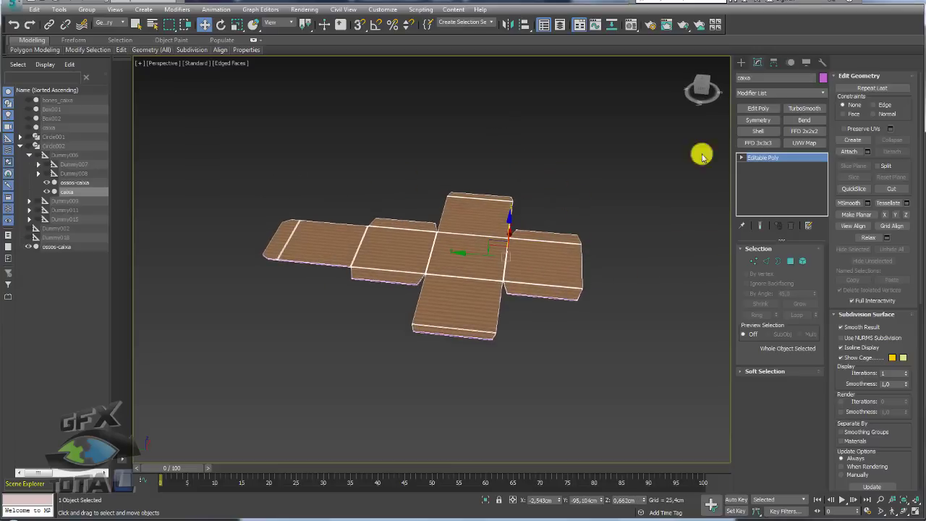
pyautogui.click(813, 96)
pyautogui.moveTo(822, 118); pyautogui.dragTo(823, 327)
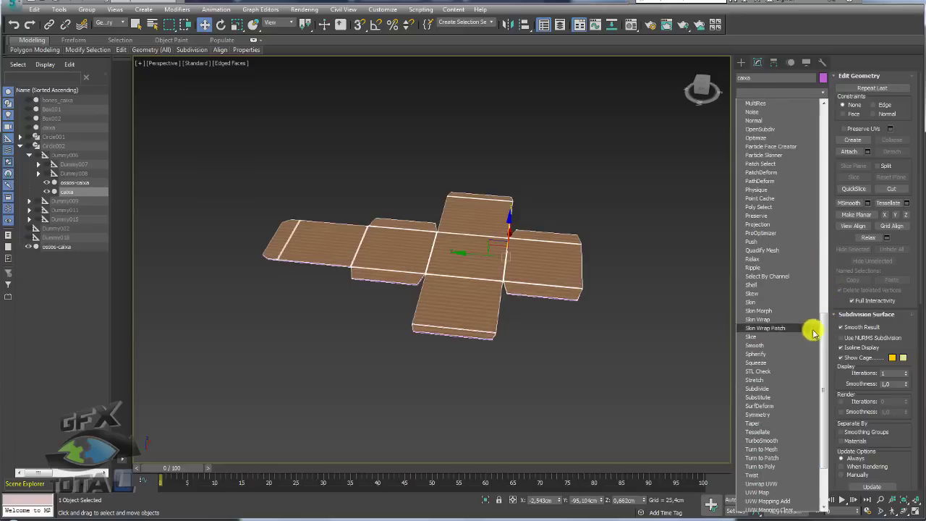
# Step: Add Skin Wrap to caixa and pick each ossos-caixa bone piece as a wrap object
pyautogui.click(764, 320)
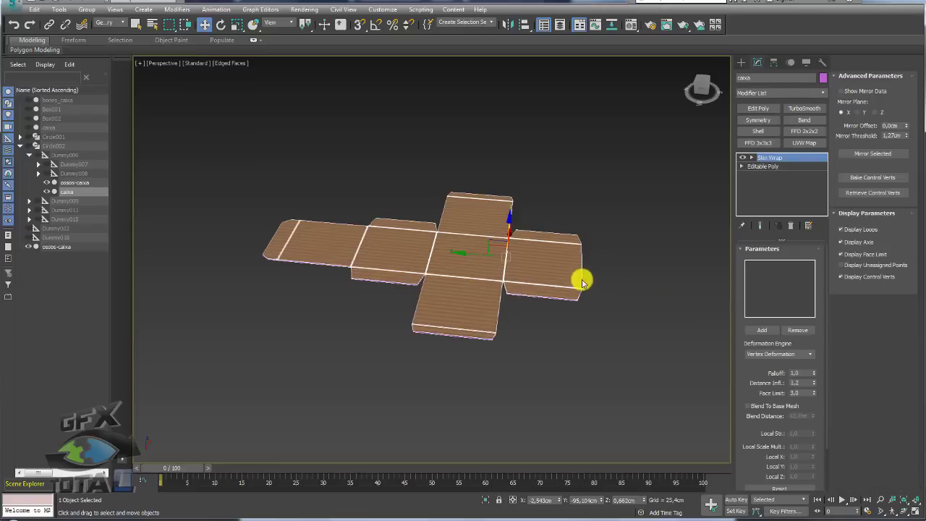
pyautogui.click(757, 331)
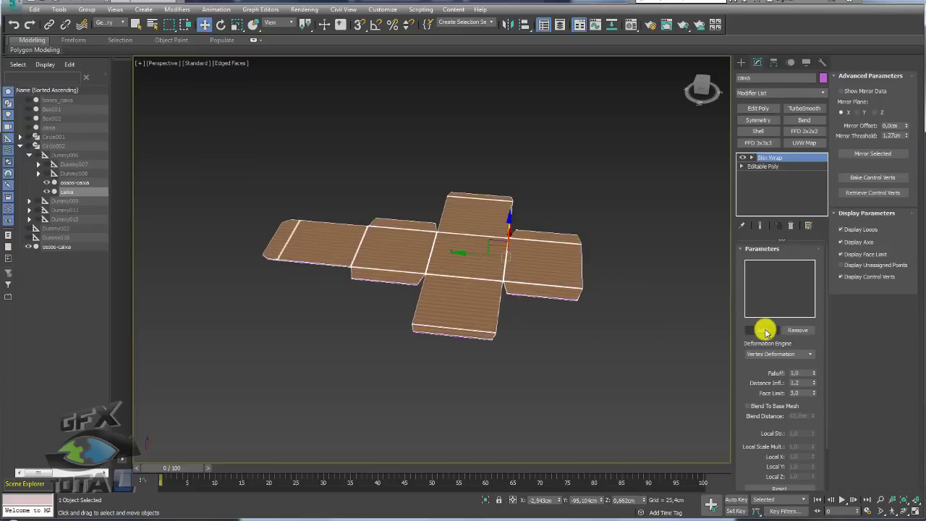
pyautogui.click(568, 240)
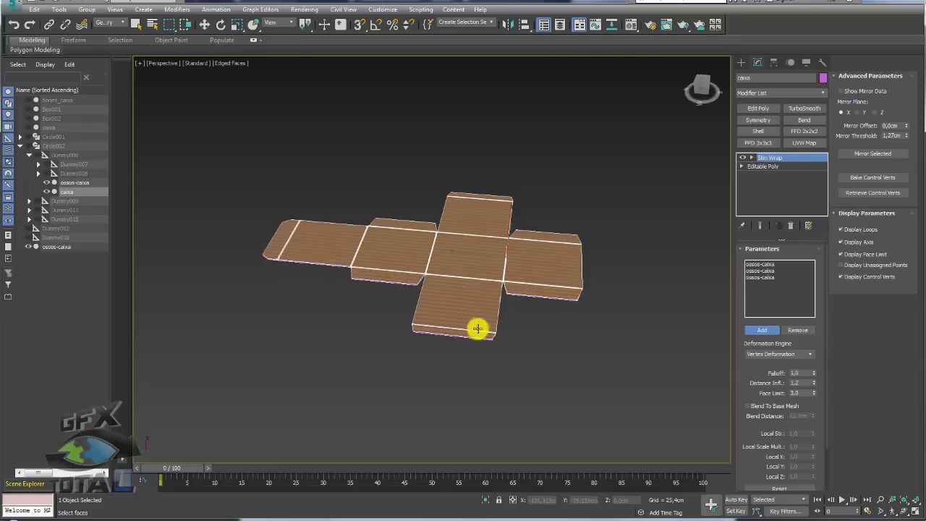
pyautogui.click(493, 223)
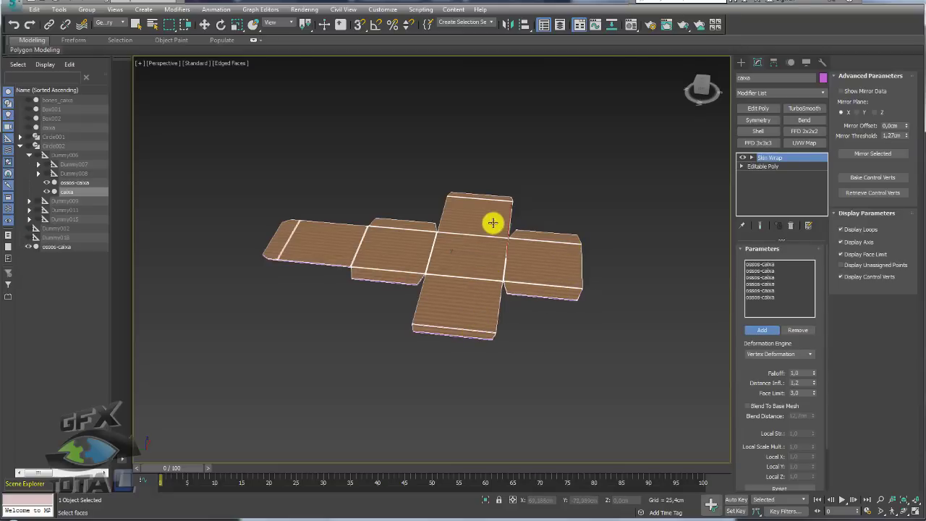
pyautogui.click(410, 250)
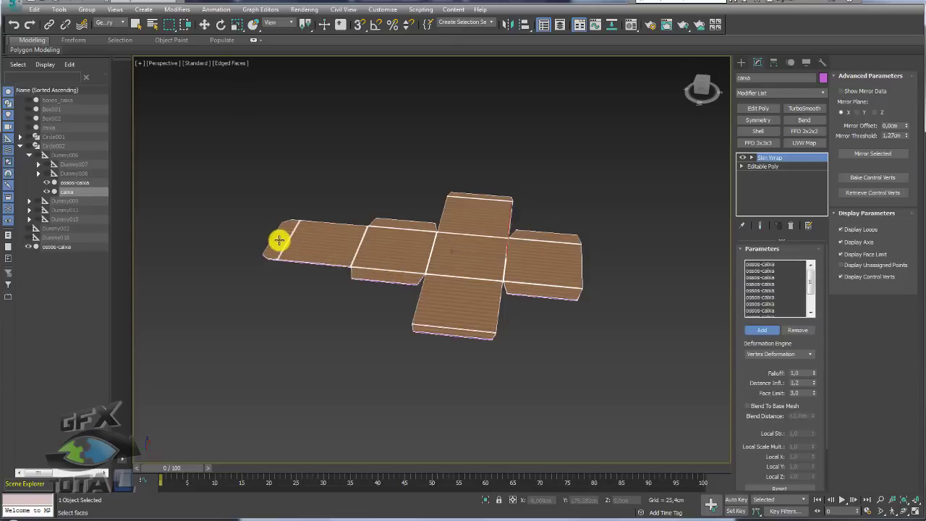
pyautogui.press('w')
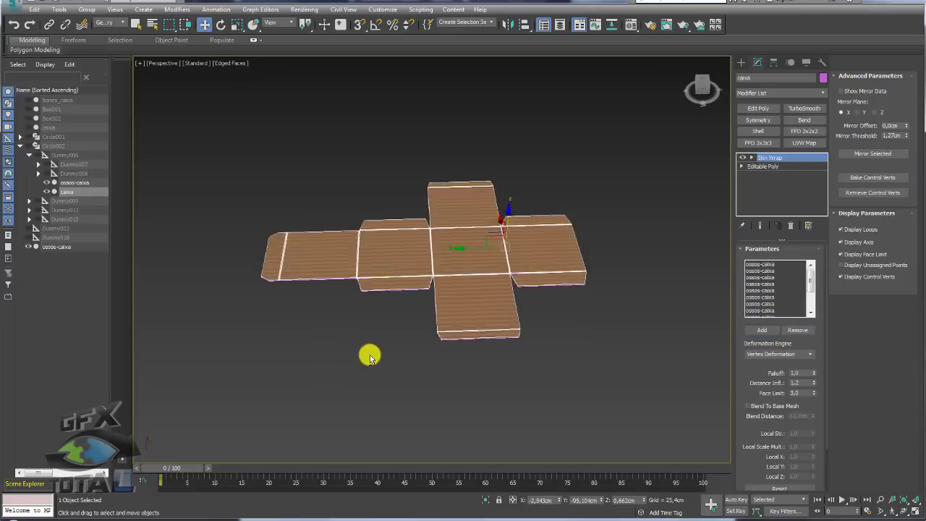
# Step: Unhide all objects, set the selection filter to All, and select the Dummy006 hinge helper
pyautogui.rightClick(397, 347)
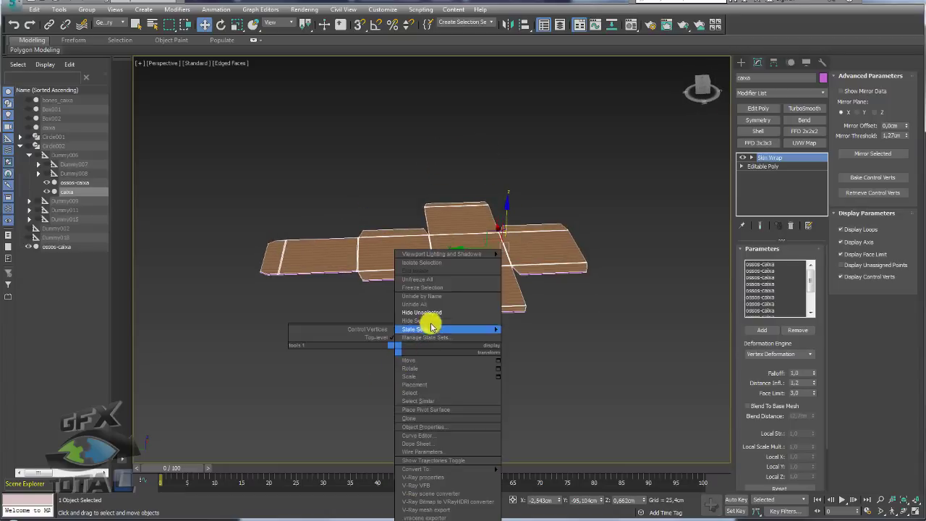
pyautogui.click(368, 306)
pyautogui.scroll(3, 506, 246)
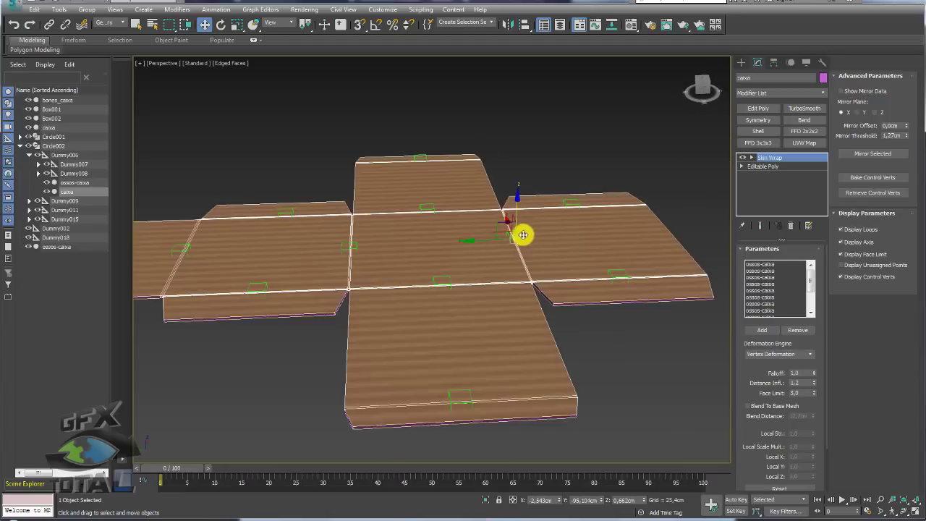
pyautogui.click(548, 174)
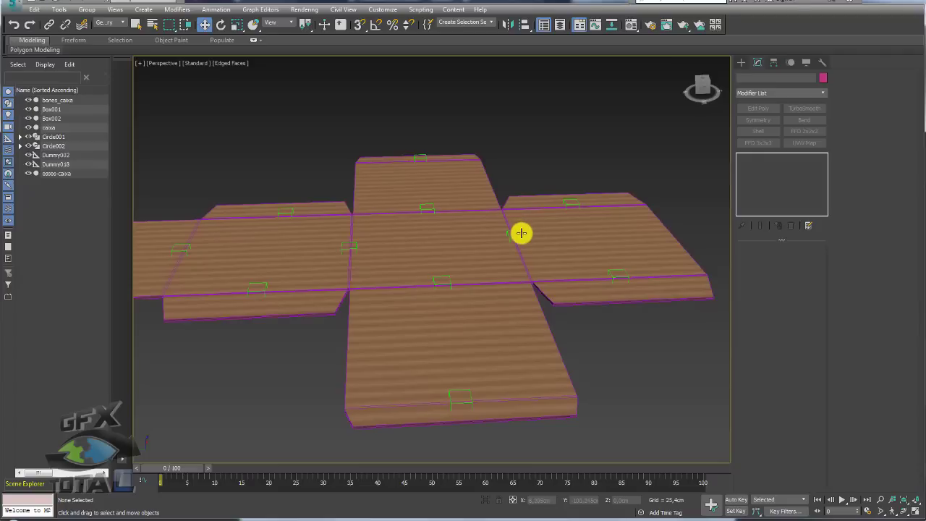
pyautogui.click(521, 233)
pyautogui.click(118, 23)
pyautogui.click(114, 31)
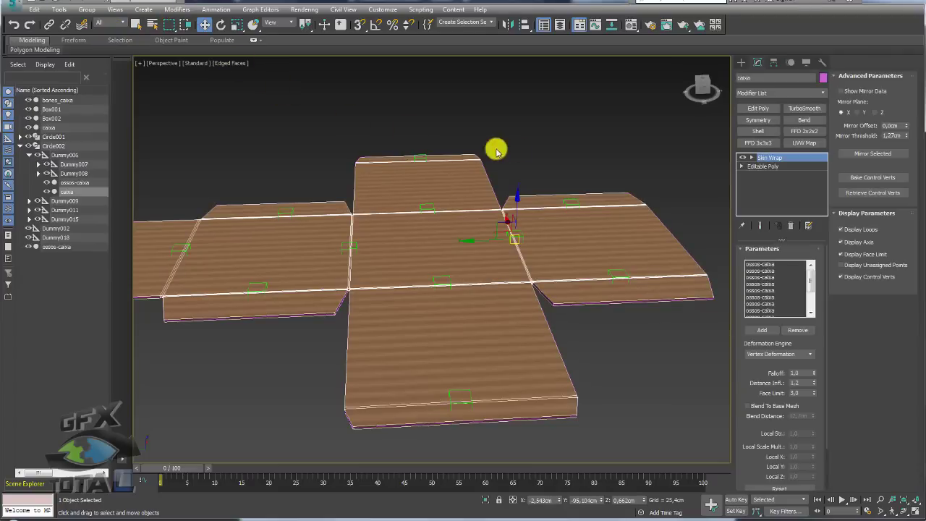
pyautogui.click(526, 229)
pyautogui.click(515, 219)
# Step: Rotate the Dummy006 flap up to vertical, then undo the rotation
pyautogui.press('e')
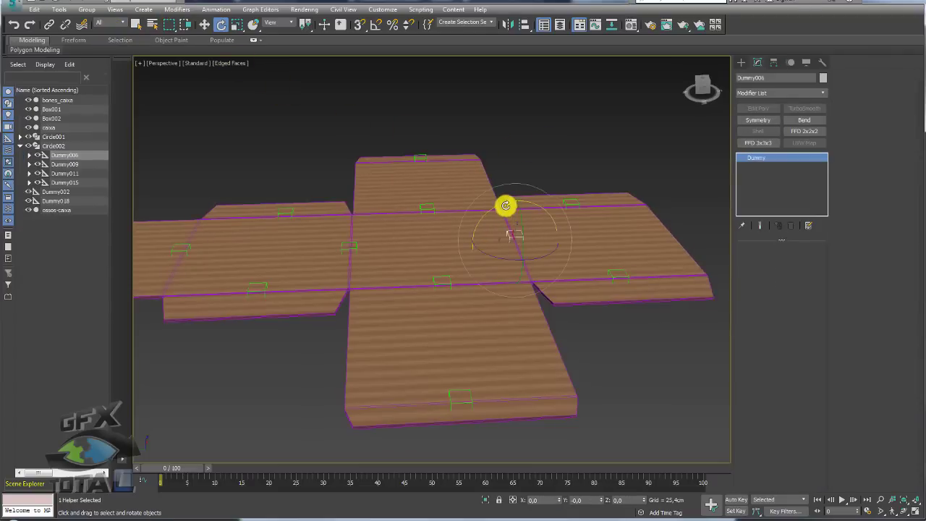
pyautogui.moveTo(504, 205)
pyautogui.mouseDown()
pyautogui.moveTo(420, 222)
pyautogui.moveTo(466, 241)
pyautogui.mouseUp()
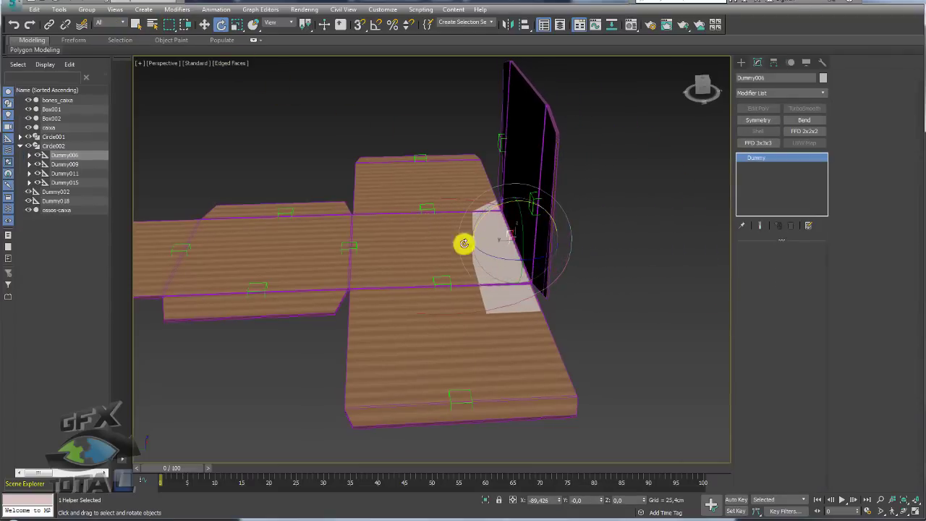
pyautogui.moveTo(466, 241)
pyautogui.keyDown('alt'); pyautogui.mouseDown(button='middle')
pyautogui.moveTo(492, 283)
pyautogui.moveTo(502, 265)
pyautogui.mouseUp(button='middle'); pyautogui.keyUp('alt')
pyautogui.scroll(5, 502, 265)
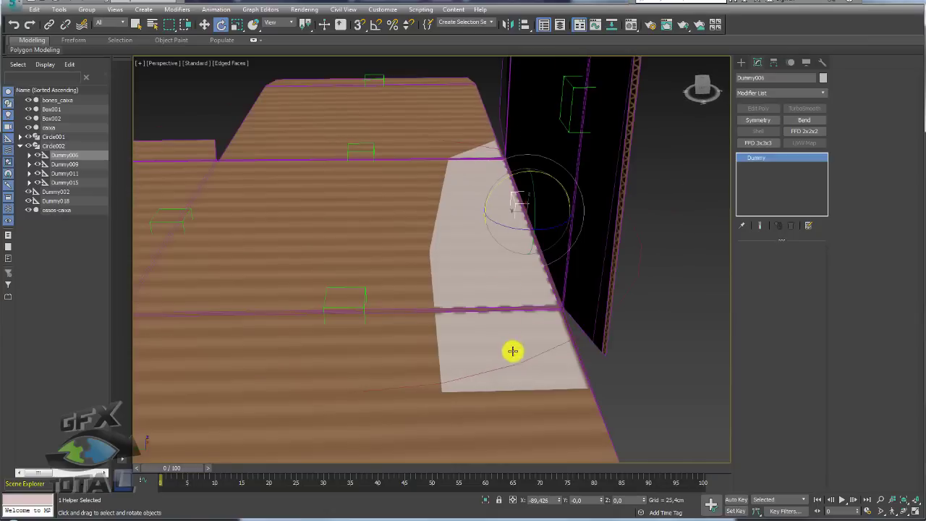
pyautogui.hotkey('ctrl', 'z')
# Step: Fold the flap up again past -60 degrees toward vertical, then undo the fold
pyautogui.keyDown('alt'); pyautogui.moveTo(558, 314); pyautogui.dragTo(552, 186, button='middle'); pyautogui.keyUp('alt')
pyautogui.moveTo(552, 185)
pyautogui.mouseDown()
pyautogui.moveTo(529, 166)
pyautogui.moveTo(471, 151)
pyautogui.moveTo(538, 192)
pyautogui.mouseUp()
pyautogui.moveTo(537, 193)
pyautogui.keyDown('alt'); pyautogui.mouseDown(button='middle')
pyautogui.moveTo(496, 163)
pyautogui.moveTo(550, 130)
pyautogui.moveTo(587, 188)
pyautogui.moveTo(585, 209)
pyautogui.moveTo(455, 238)
pyautogui.moveTo(518, 279)
pyautogui.moveTo(498, 415)
pyautogui.moveTo(492, 411)
pyautogui.mouseUp(button='middle'); pyautogui.keyUp('alt')
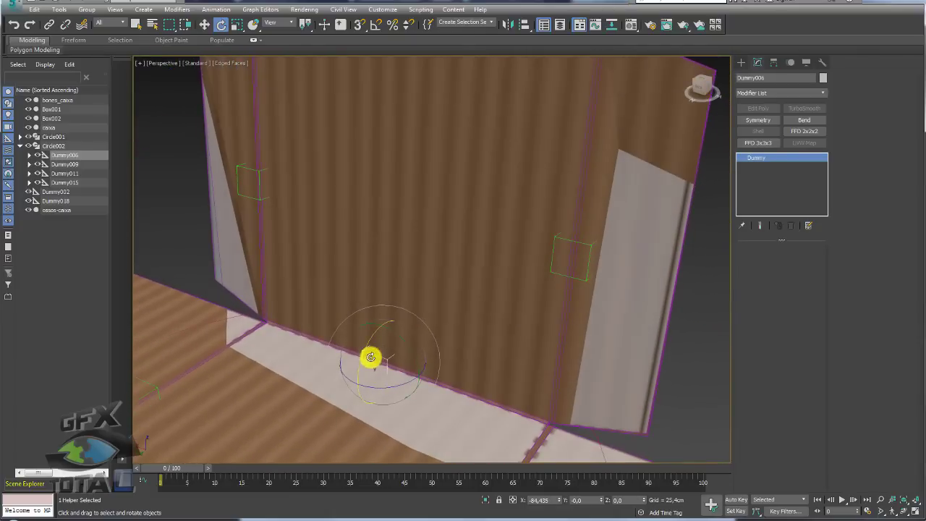
pyautogui.moveTo(370, 355)
pyautogui.mouseDown()
pyautogui.moveTo(368, 340)
pyautogui.moveTo(432, 302)
pyautogui.moveTo(379, 332)
pyautogui.moveTo(372, 354)
pyautogui.mouseUp()
pyautogui.keyDown('alt'); pyautogui.moveTo(430, 368); pyautogui.dragTo(500, 287, button='middle'); pyautogui.keyUp('alt')
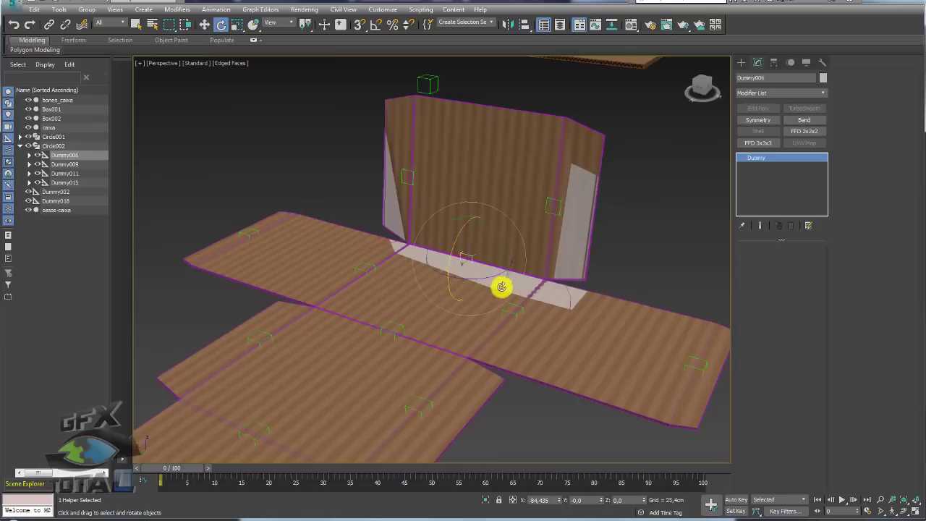
pyautogui.hotkey('ctrl', 'z')
pyautogui.scroll(-5, 561, 294)
pyautogui.keyDown('alt'); pyautogui.moveTo(560, 294); pyautogui.dragTo(507, 281, button='middle'); pyautogui.keyUp('alt')
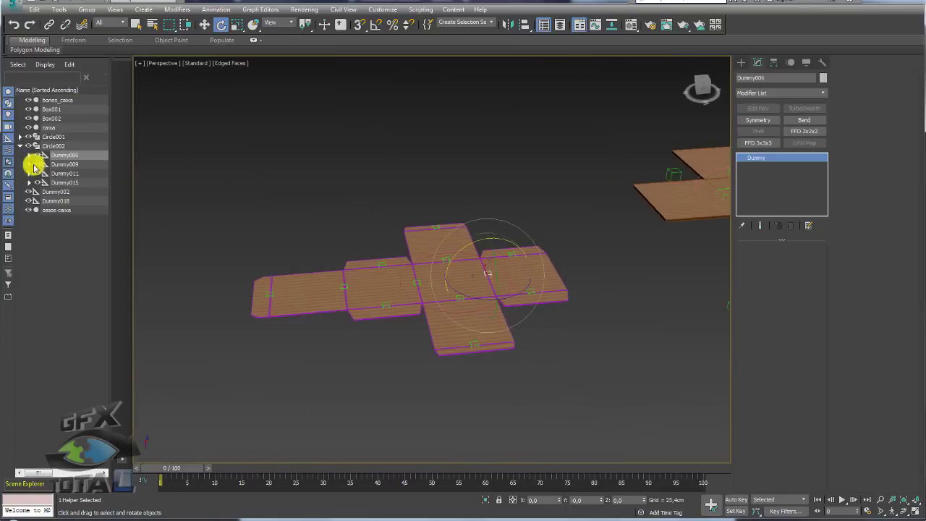
# Step: Hide caixa and drag-select the bone net with its whole 26-object dummy hierarchy
pyautogui.click(408, 280)
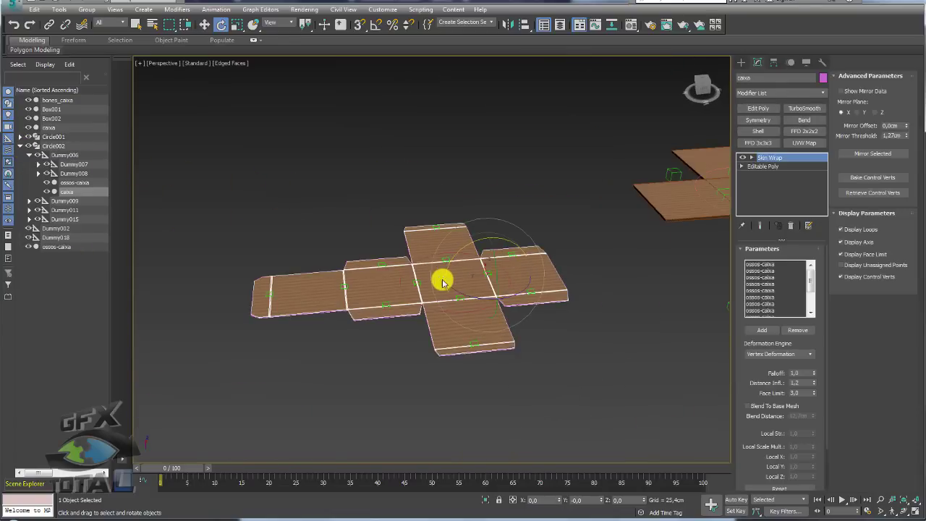
pyautogui.rightClick(439, 273)
pyautogui.click(477, 245)
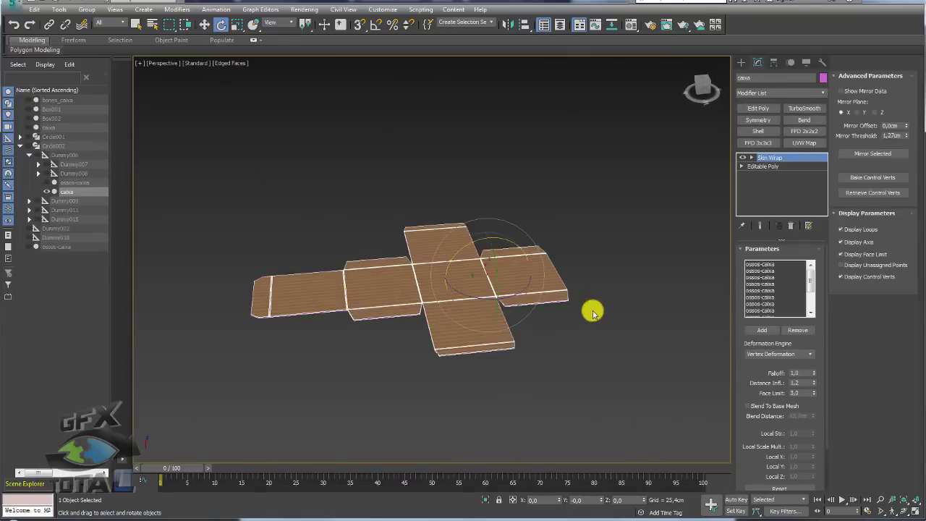
pyautogui.moveTo(539, 333)
pyautogui.keyDown('alt'); pyautogui.mouseDown(button='middle')
pyautogui.moveTo(521, 293)
pyautogui.moveTo(487, 343)
pyautogui.mouseUp(button='middle'); pyautogui.keyUp('alt')
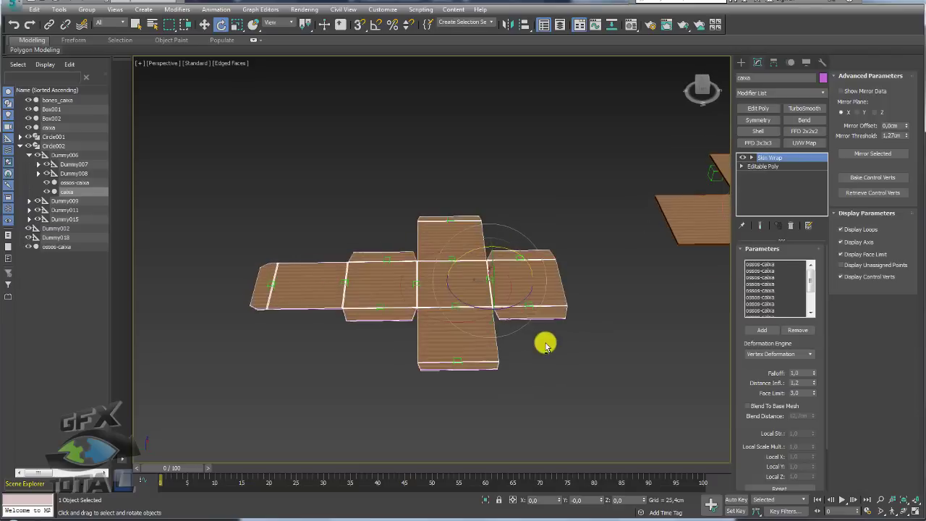
pyautogui.rightClick(450, 286)
pyautogui.click(491, 265)
pyautogui.moveTo(494, 269)
pyautogui.mouseDown(button='middle')
pyautogui.moveTo(508, 352)
pyautogui.moveTo(504, 207)
pyautogui.mouseUp(button='middle')
pyautogui.scroll(-3, 505, 207)
pyautogui.moveTo(542, 349); pyautogui.dragTo(317, 169)
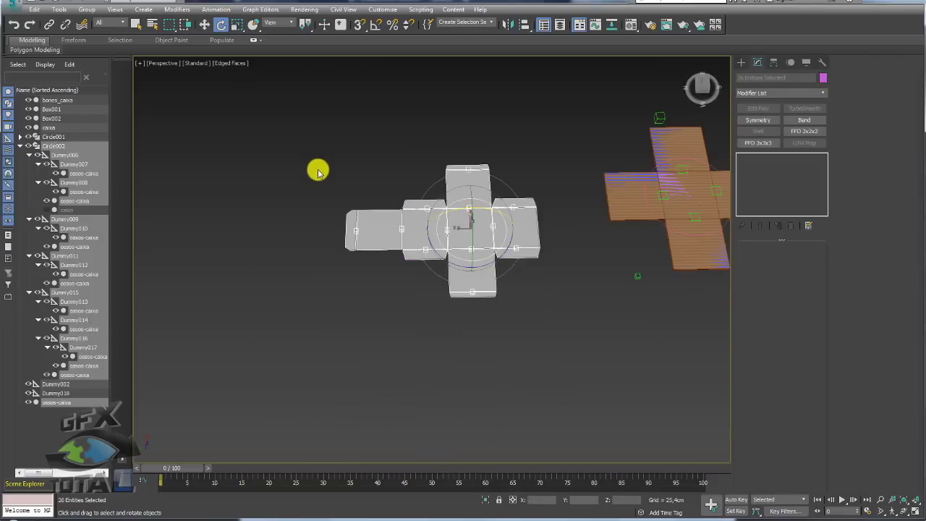
# Step: Create Layer001 from the selected bone net objects in the Layer Explorer
pyautogui.click(563, 26)
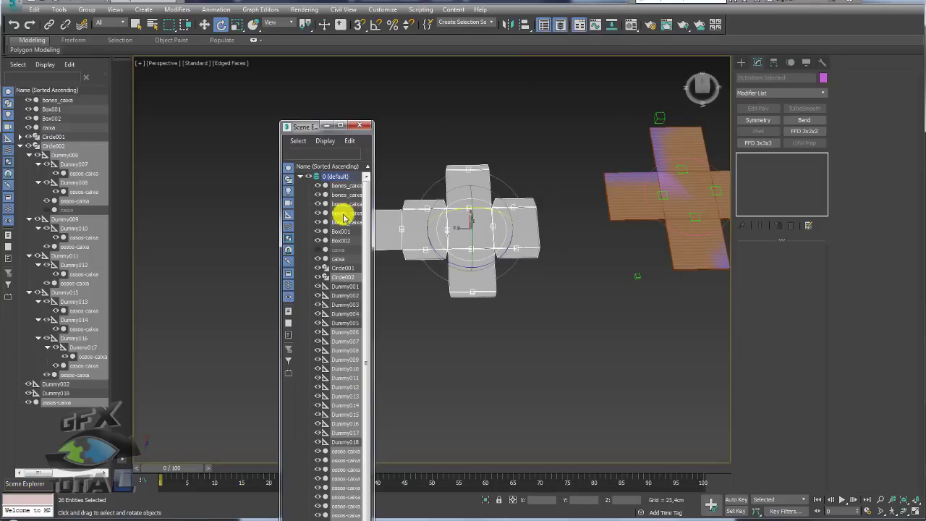
pyautogui.moveTo(372, 209); pyautogui.dragTo(512, 209)
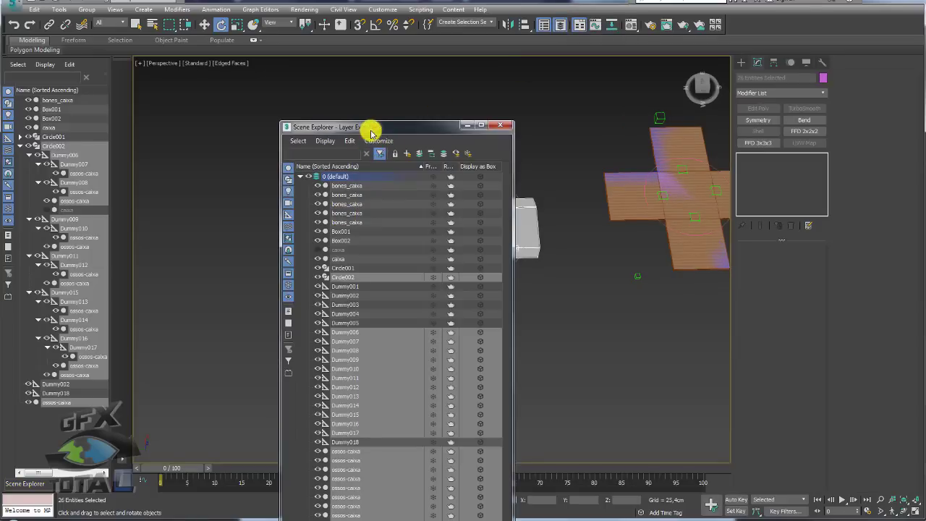
pyautogui.moveTo(371, 129); pyautogui.dragTo(316, 91)
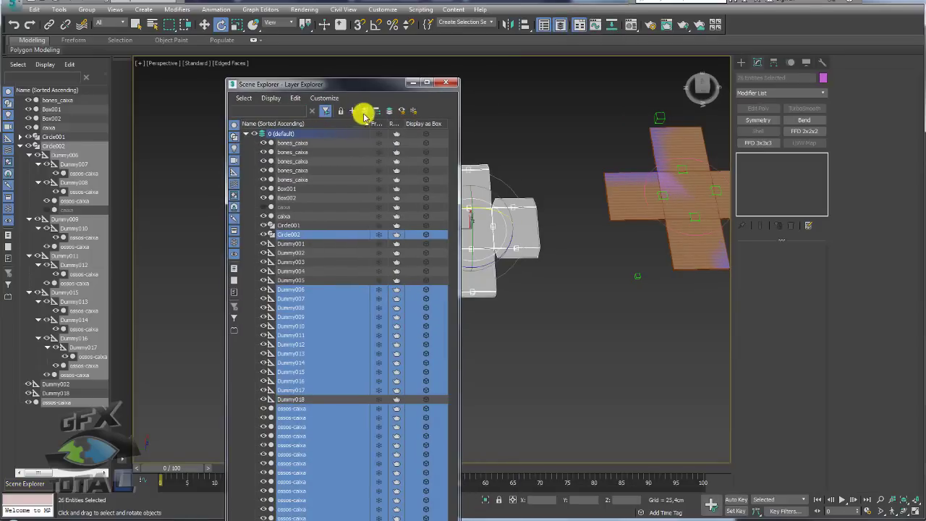
pyautogui.click(364, 113)
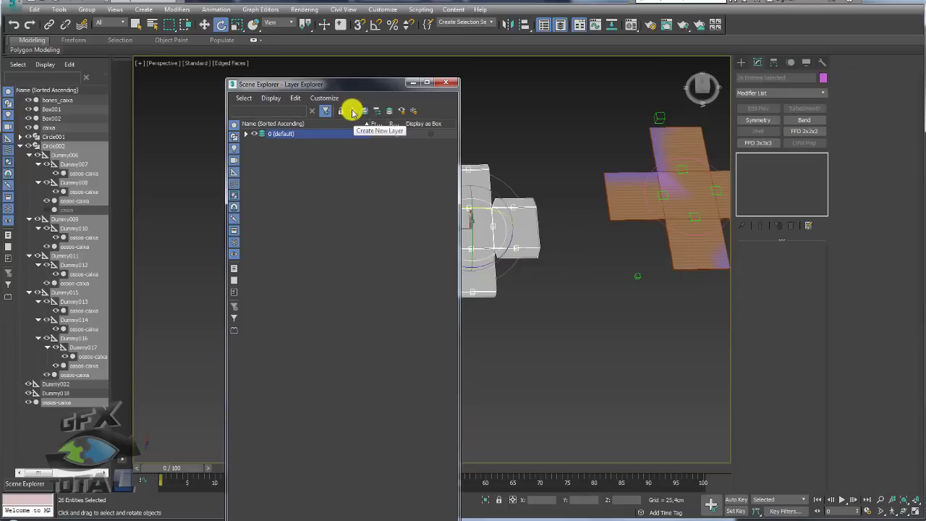
pyautogui.click(352, 112)
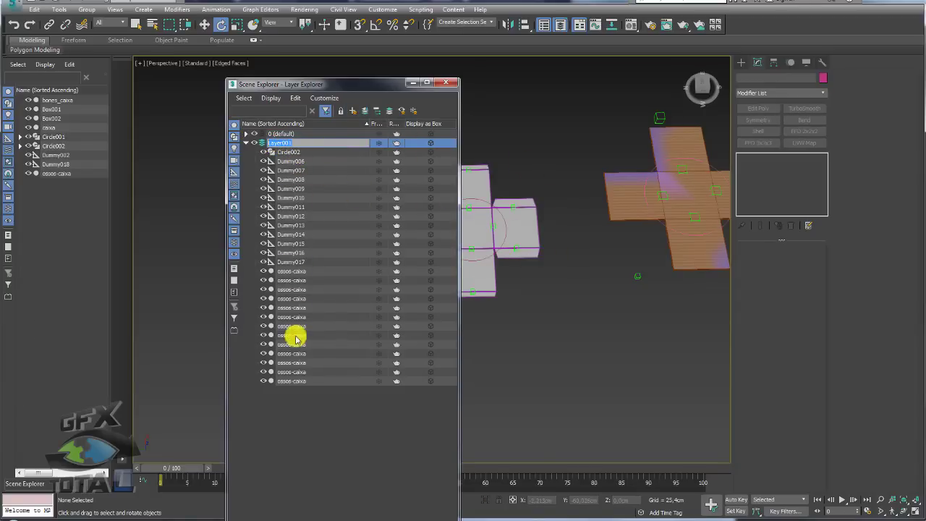
pyautogui.press('Return')
# Step: Move Dummy006–Dummy017 and Circle002 back to layer 0, then close the Layer Explorer
pyautogui.click(293, 161)
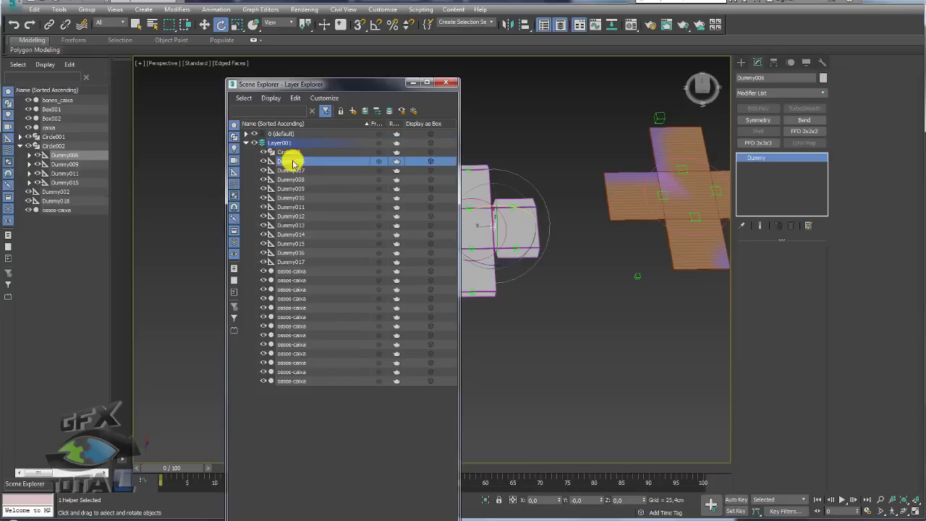
pyautogui.keyDown('shift'); pyautogui.click(292, 262); pyautogui.keyUp('shift')
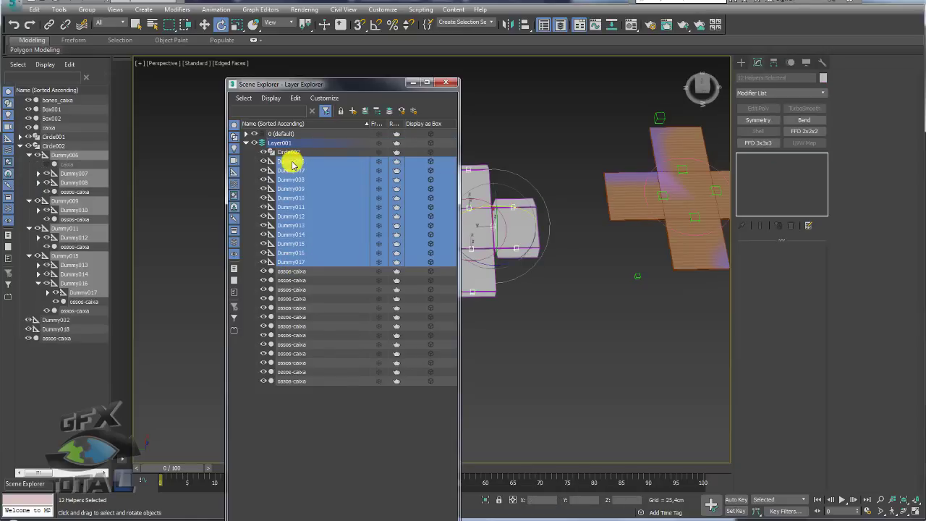
pyautogui.moveTo(292, 165); pyautogui.dragTo(290, 134)
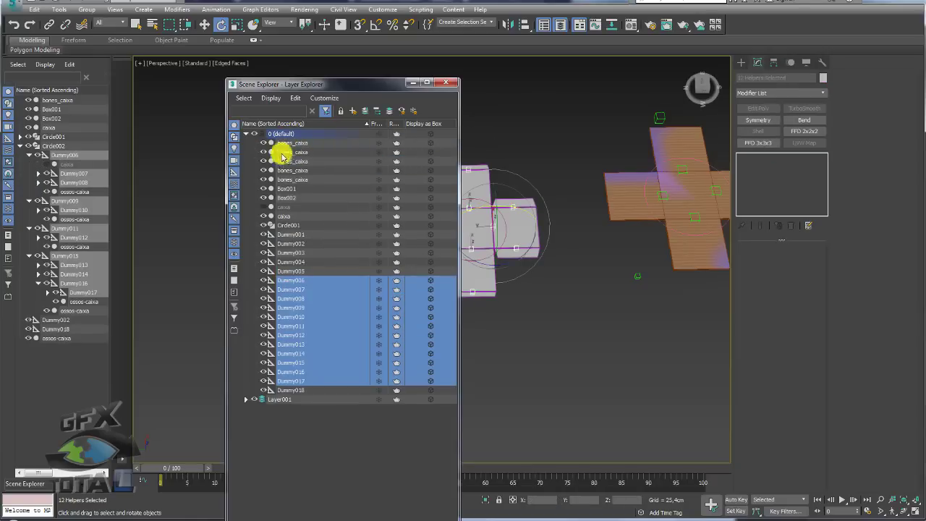
pyautogui.click(247, 135)
pyautogui.click(246, 143)
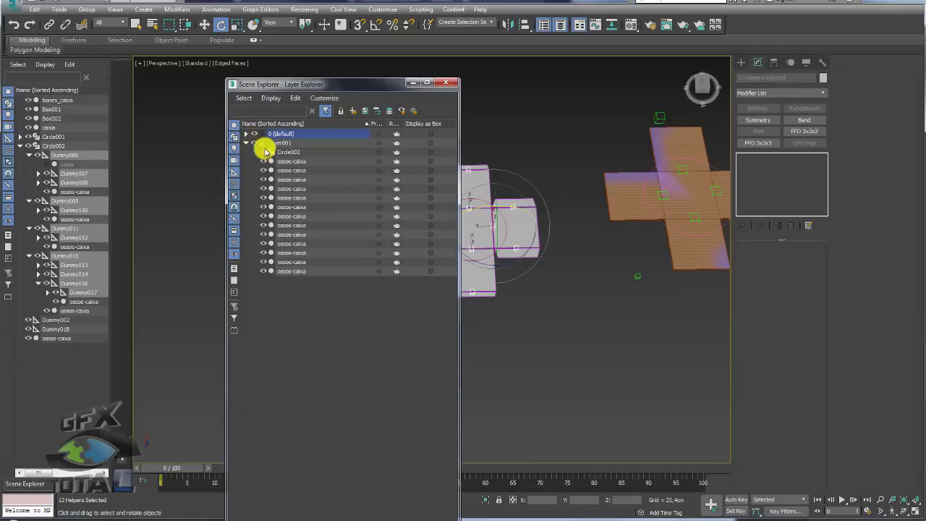
pyautogui.click(289, 152)
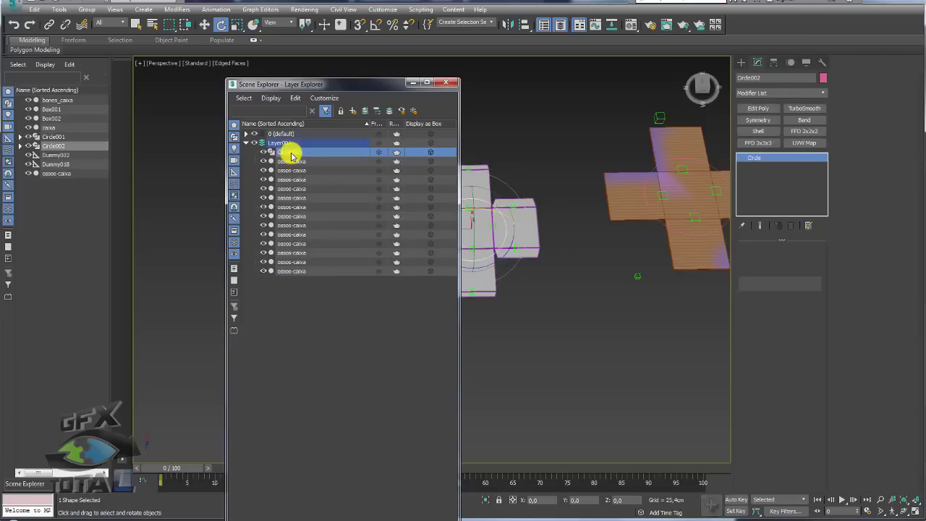
pyautogui.moveTo(290, 155); pyautogui.dragTo(286, 134)
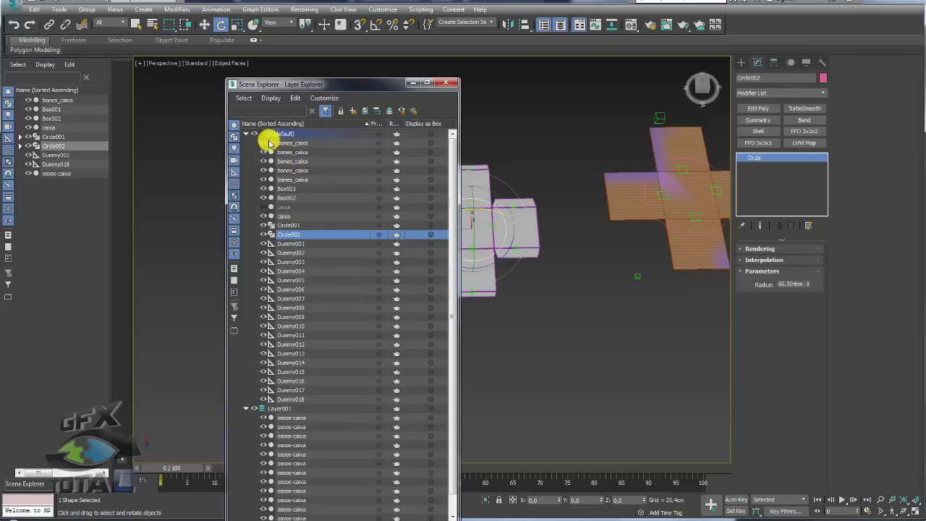
pyautogui.click(445, 82)
# Step: Test-rotate the flap driven by Dummy006, cancelling so it stays flat
pyautogui.moveTo(471, 120)
pyautogui.keyDown('alt'); pyautogui.mouseDown(button='middle')
pyautogui.moveTo(468, 276)
pyautogui.moveTo(463, 264)
pyautogui.moveTo(506, 333)
pyautogui.moveTo(489, 253)
pyautogui.mouseUp(button='middle'); pyautogui.keyUp('alt')
pyautogui.rightClick(460, 233)
pyautogui.click(485, 221)
pyautogui.click(489, 252)
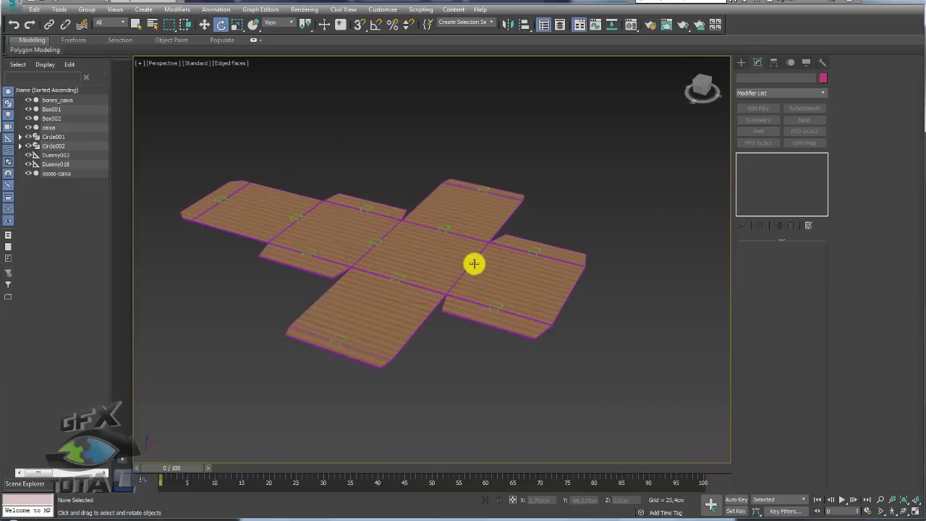
pyautogui.click(474, 264)
pyautogui.moveTo(500, 253); pyautogui.dragTo(438, 189)
pyautogui.rightClick(406, 239)
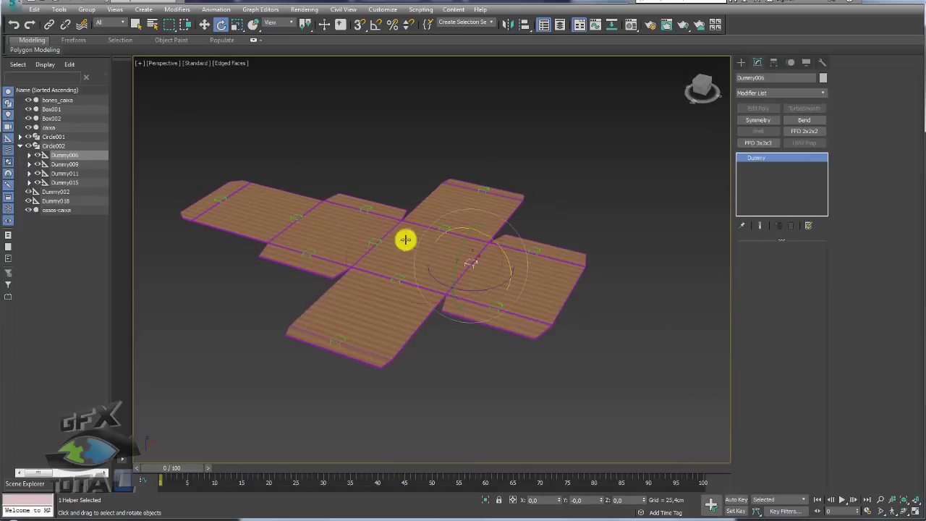
# Step: Hide Layer001 so only the cardboard caixa net remains visible
pyautogui.click(561, 25)
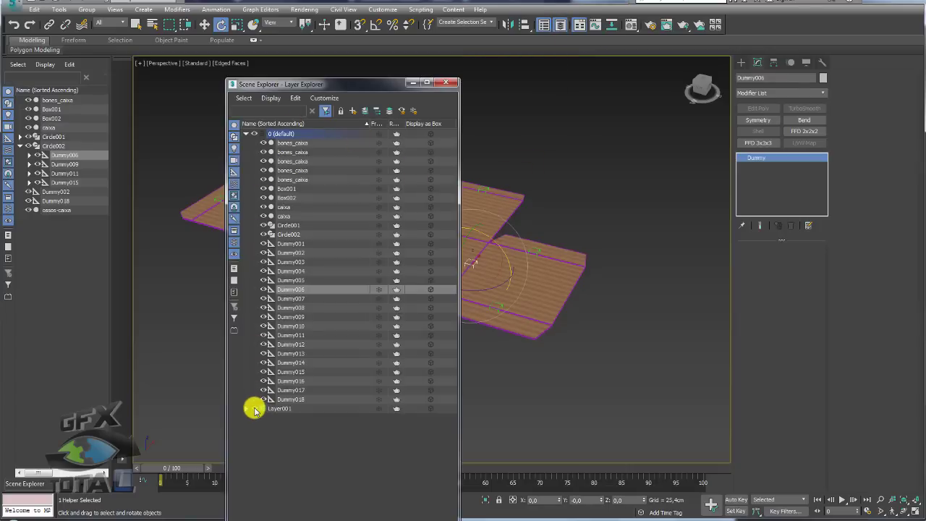
pyautogui.click(246, 134)
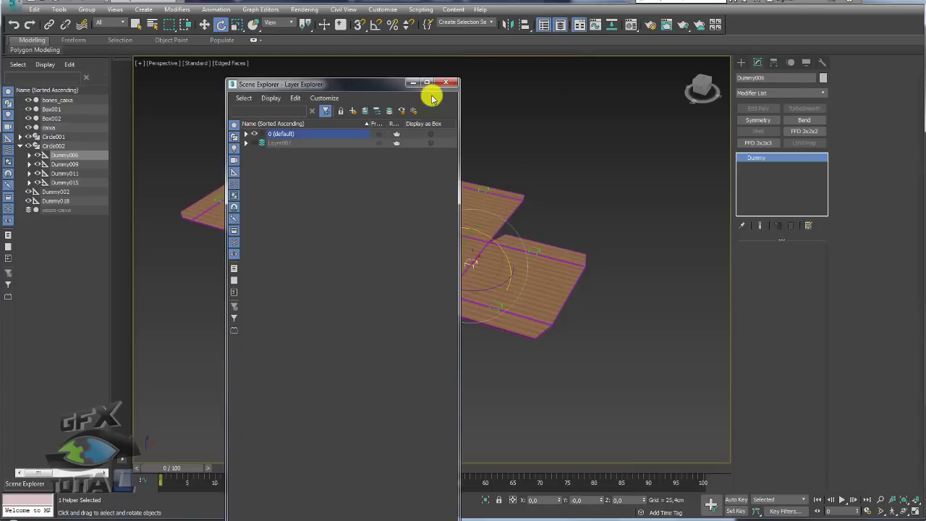
pyautogui.click(447, 83)
pyautogui.click(572, 222)
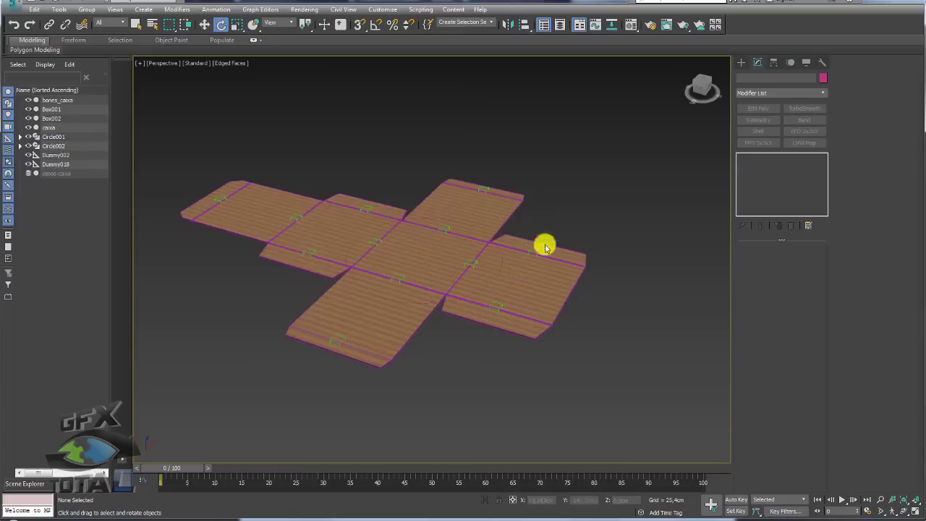
# Step: Test-fold Dummy006's panel upward, then undo so the net lies flat again
pyautogui.click(471, 263)
pyautogui.moveTo(496, 252); pyautogui.dragTo(403, 194)
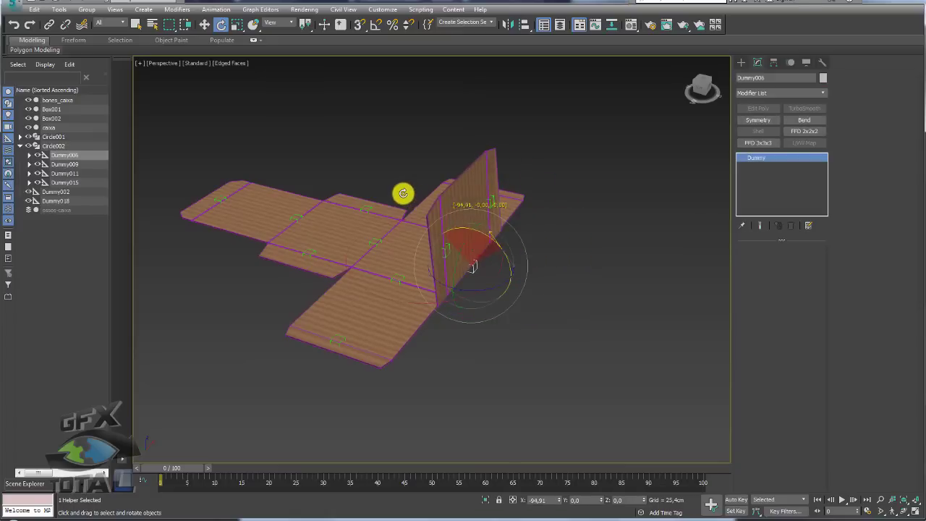
pyautogui.moveTo(403, 193)
pyautogui.keyDown('alt'); pyautogui.mouseDown(button='middle')
pyautogui.moveTo(471, 275)
pyautogui.moveTo(554, 248)
pyautogui.mouseUp(button='middle'); pyautogui.keyUp('alt')
pyautogui.hotkey('ctrl', 'z')
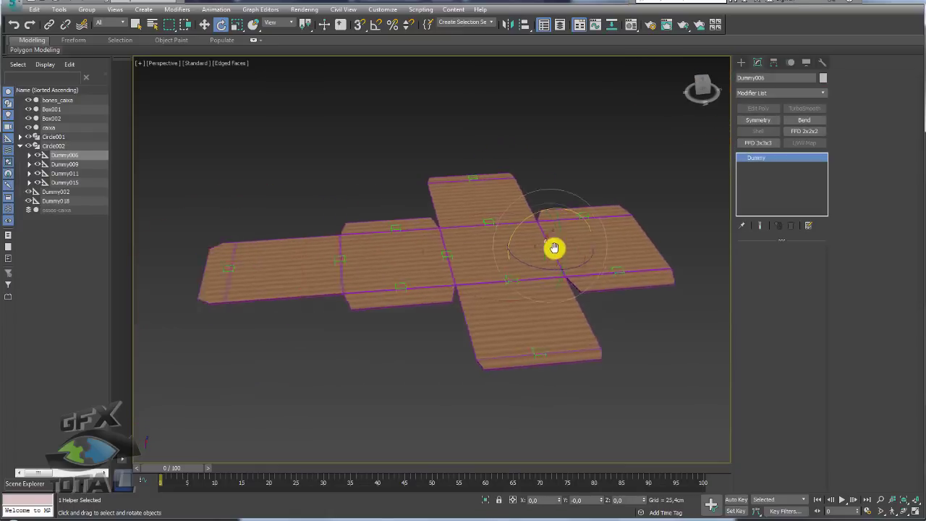
pyautogui.scroll(-5, 554, 248)
pyautogui.keyDown('alt'); pyautogui.moveTo(569, 294); pyautogui.dragTo(477, 337, button='middle'); pyautogui.keyUp('alt')
pyautogui.scroll(3, 478, 338)
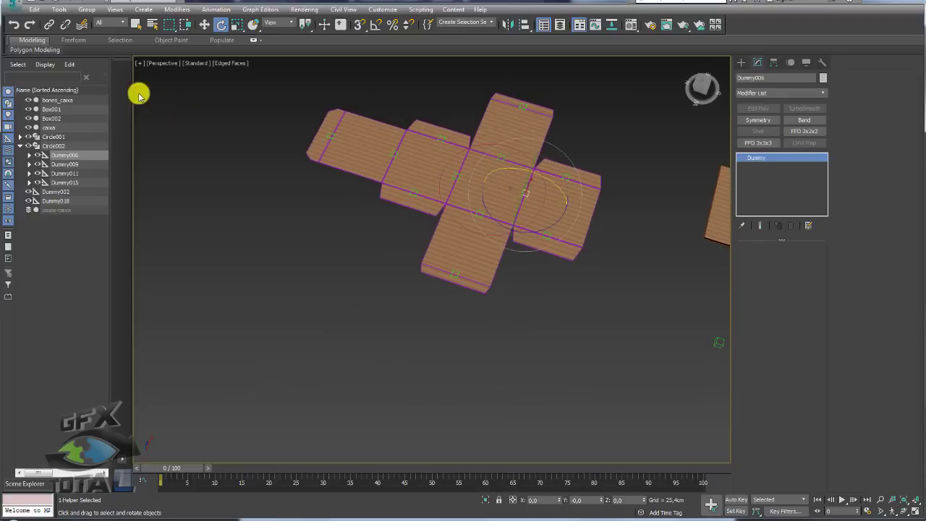
# Step: Set the selection filter to Helpers and region-select all 12 dummies in the net
pyautogui.click(109, 24)
pyautogui.click(112, 60)
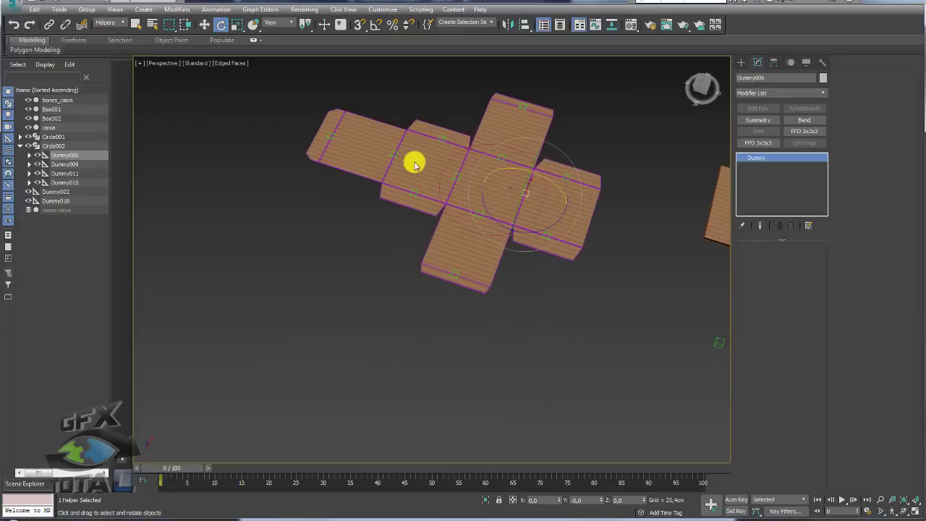
pyautogui.keyDown('alt'); pyautogui.moveTo(415, 165); pyautogui.dragTo(427, 259, button='middle'); pyautogui.keyUp('alt')
pyautogui.moveTo(531, 345); pyautogui.dragTo(194, 85)
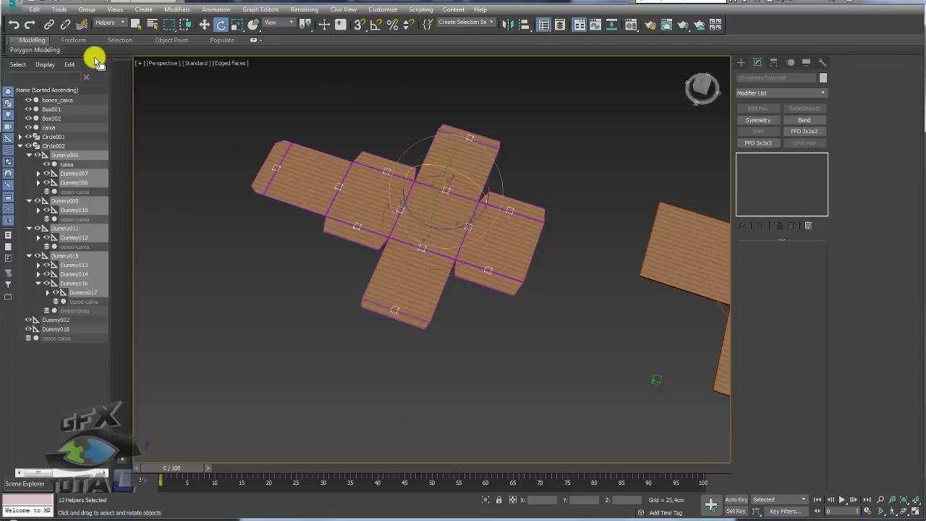
# Step: Float the Scene Explorer as a separate window and turn on Auto Key
pyautogui.moveTo(96, 60); pyautogui.dragTo(233, 101)
pyautogui.keyDown('alt'); pyautogui.moveTo(416, 281); pyautogui.dragTo(418, 326, button='middle'); pyautogui.keyUp('alt')
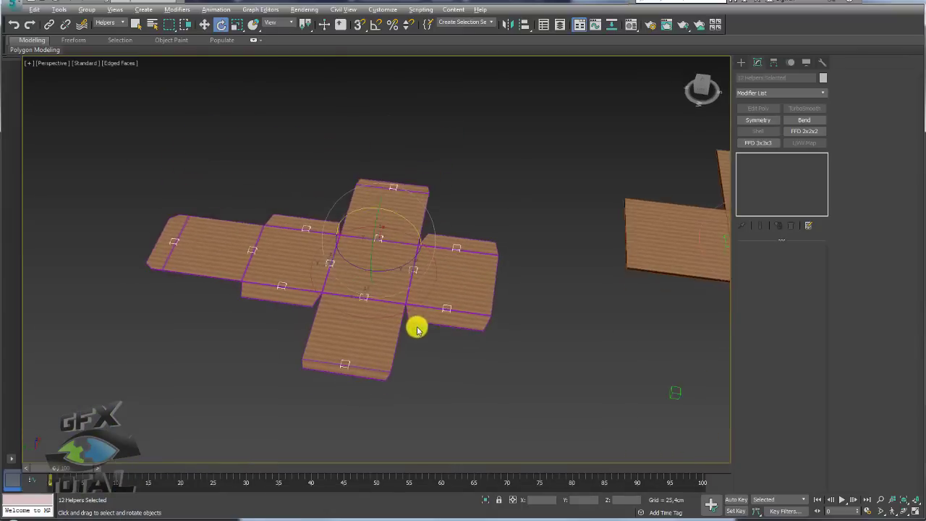
pyautogui.click(736, 500)
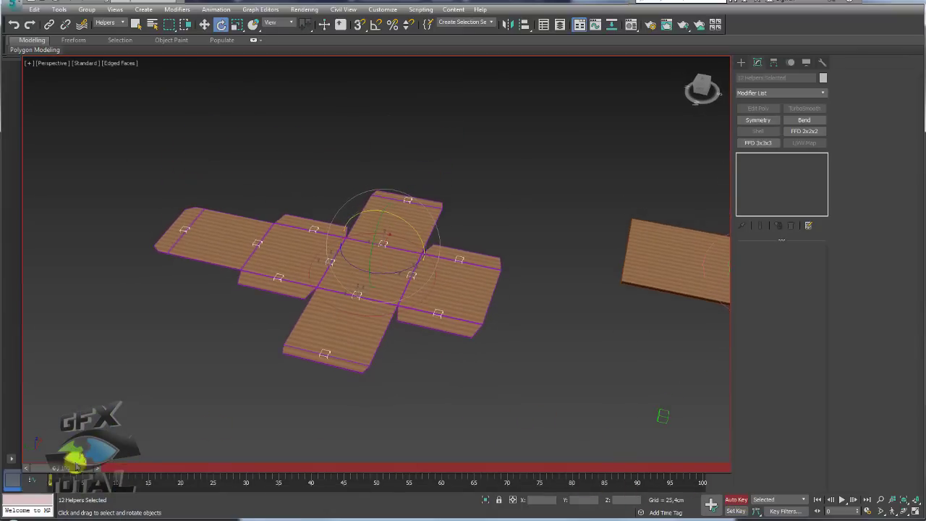
# Step: At frame 15, switch to rotate and test-rotate the right flap on Dummy006
pyautogui.moveTo(72, 469); pyautogui.dragTo(175, 478)
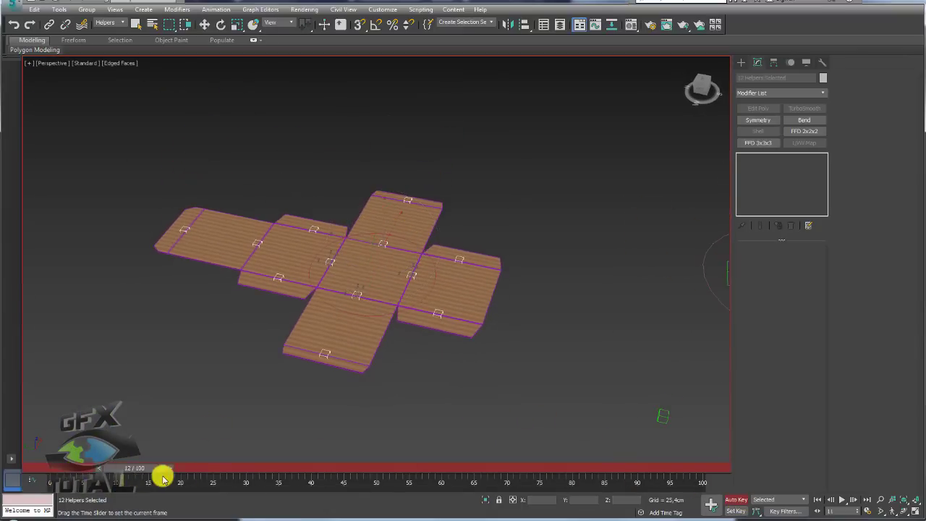
pyautogui.click(369, 391)
pyautogui.press('e')
pyautogui.click(415, 276)
pyautogui.scroll(3, 414, 275)
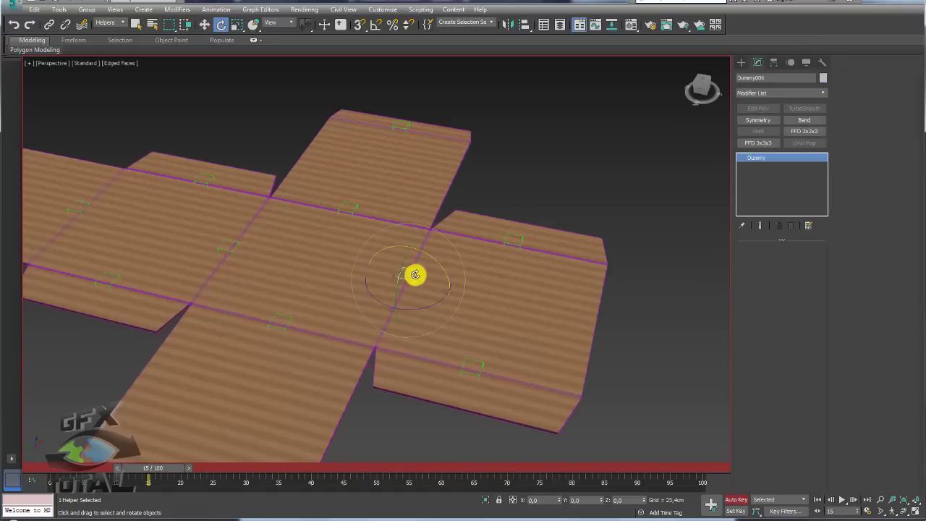
pyautogui.moveTo(437, 259)
pyautogui.mouseDown()
pyautogui.moveTo(411, 248)
pyautogui.moveTo(477, 340)
pyautogui.mouseUp()
# Step: Fold Dummy007's bottom flap up 75 degrees on its hinge
pyautogui.click(469, 361)
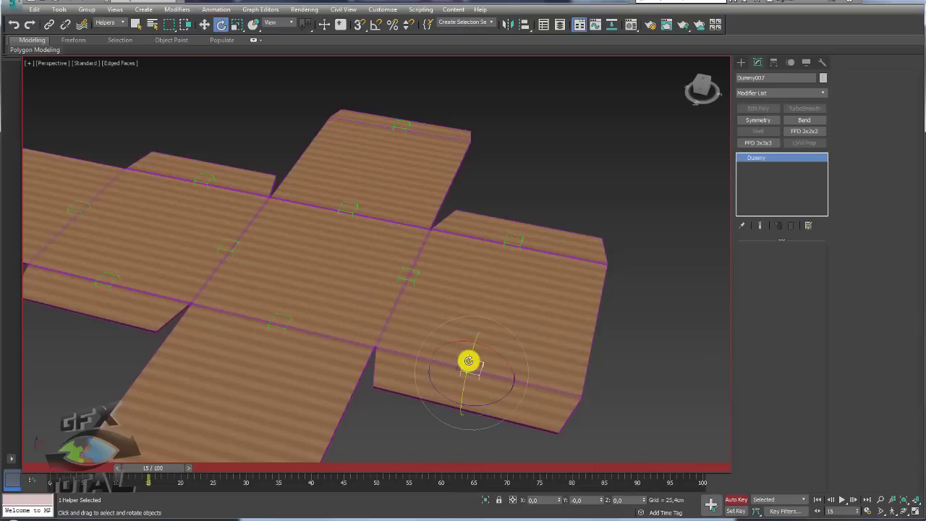
pyautogui.moveTo(472, 353)
pyautogui.mouseDown()
pyautogui.moveTo(488, 309)
pyautogui.moveTo(533, 347)
pyautogui.mouseUp()
pyautogui.keyDown('alt'); pyautogui.moveTo(533, 347); pyautogui.dragTo(437, 342, button='middle'); pyautogui.keyUp('alt')
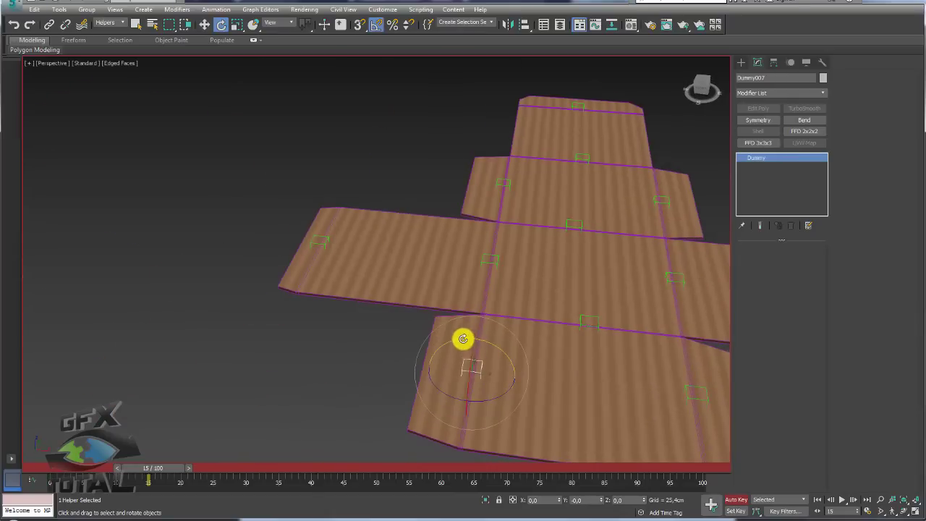
pyautogui.moveTo(463, 337); pyautogui.dragTo(513, 354)
pyautogui.keyDown('alt'); pyautogui.moveTo(513, 353); pyautogui.dragTo(516, 370, button='middle'); pyautogui.keyUp('alt')
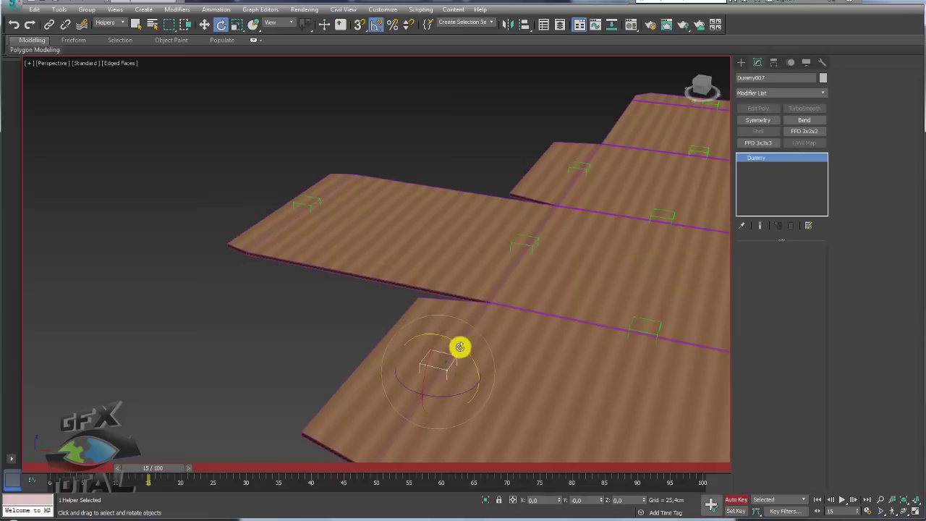
pyautogui.moveTo(459, 349)
pyautogui.mouseDown()
pyautogui.moveTo(487, 379)
pyautogui.moveTo(472, 374)
pyautogui.mouseUp()
pyautogui.keyDown('alt'); pyautogui.moveTo(472, 374); pyautogui.dragTo(515, 250, button='middle'); pyautogui.keyUp('alt')
# Step: Test Dummy008's flap at 85° and -100°, reset it to 0°, then select caixa
pyautogui.click(515, 249)
pyautogui.moveTo(515, 250)
pyautogui.mouseDown()
pyautogui.moveTo(458, 272)
pyautogui.moveTo(544, 265)
pyautogui.mouseUp()
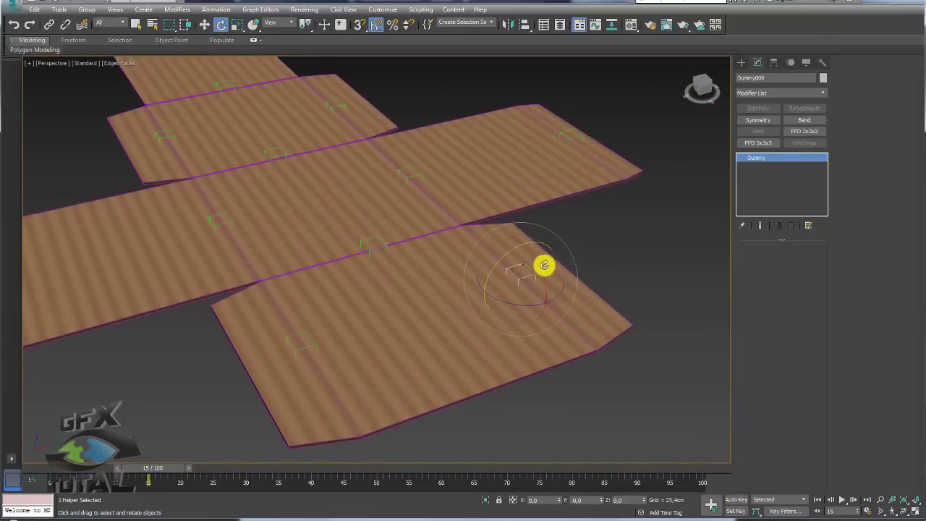
pyautogui.moveTo(463, 229)
pyautogui.keyDown('alt'); pyautogui.mouseDown(button='middle')
pyautogui.moveTo(477, 265)
pyautogui.moveTo(521, 253)
pyautogui.mouseUp(button='middle'); pyautogui.keyUp('alt')
pyautogui.moveTo(521, 254)
pyautogui.mouseDown()
pyautogui.moveTo(463, 251)
pyautogui.moveTo(547, 252)
pyautogui.mouseUp()
pyautogui.keyDown('alt'); pyautogui.moveTo(548, 252); pyautogui.dragTo(593, 257, button='middle'); pyautogui.keyUp('alt')
pyautogui.click(540, 216)
pyautogui.keyDown('alt'); pyautogui.moveTo(552, 144); pyautogui.dragTo(518, 260, button='middle'); pyautogui.keyUp('alt')
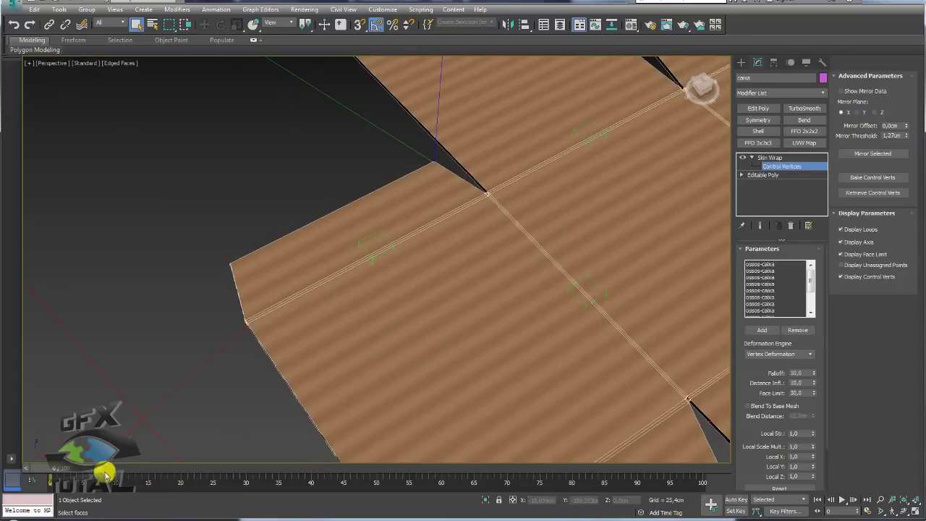
# Step: With Auto Key on, key Dummy007's flap folding up 90° at frame 15
pyautogui.click(779, 157)
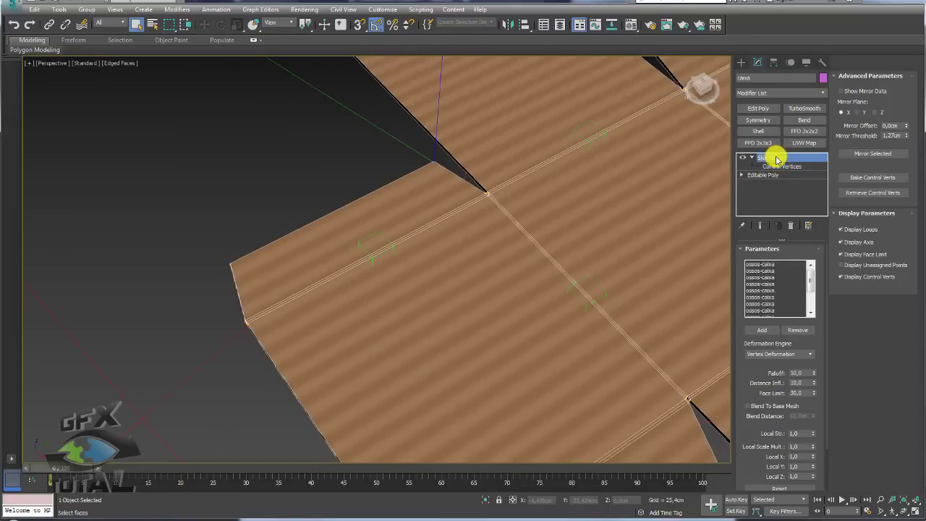
pyautogui.click(388, 243)
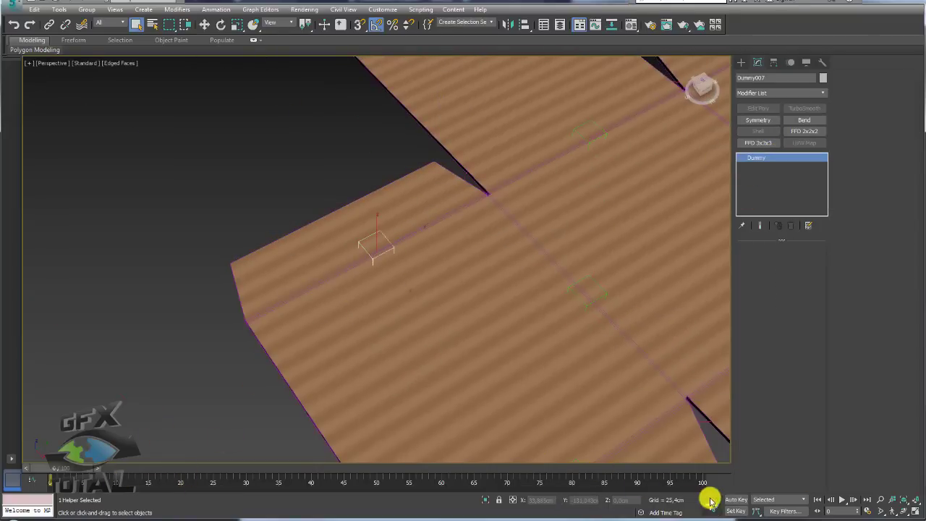
pyautogui.click(736, 499)
pyautogui.moveTo(90, 467); pyautogui.dragTo(168, 471)
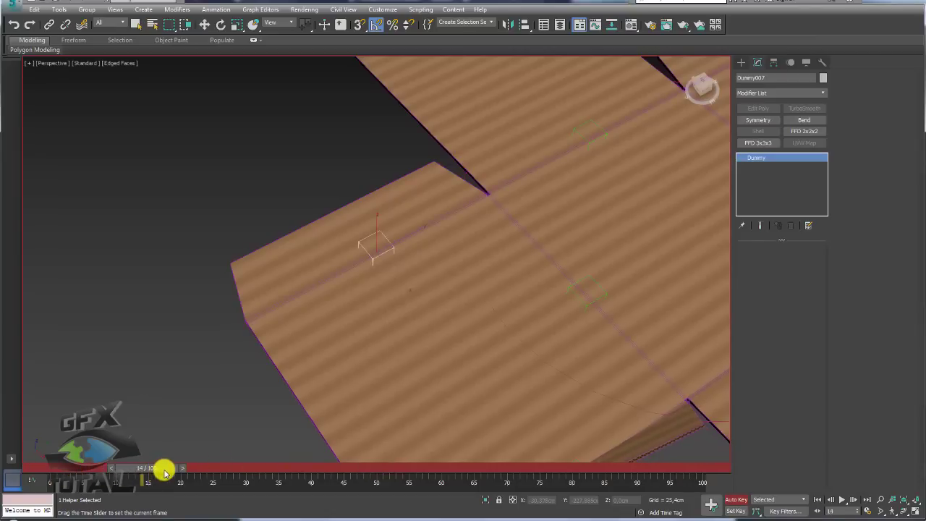
pyautogui.press('e')
pyautogui.moveTo(390, 252); pyautogui.dragTo(452, 246)
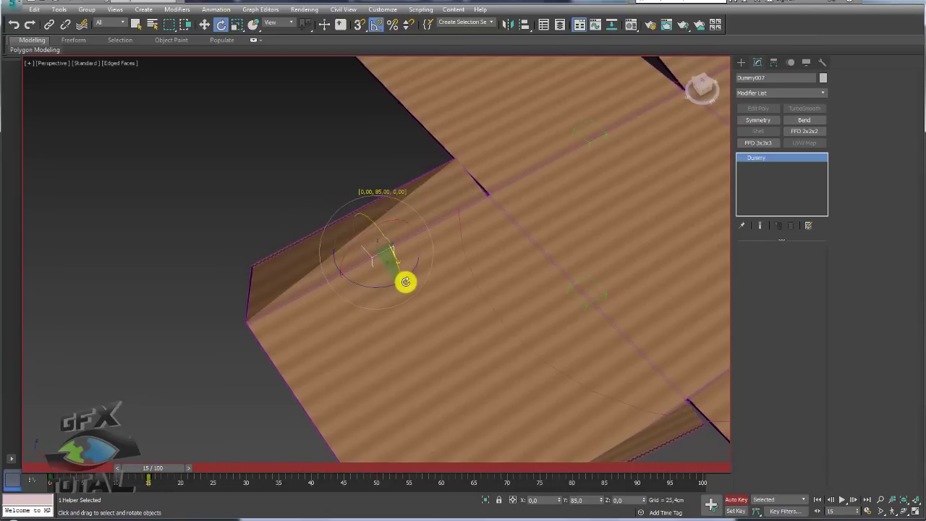
# Step: Select caixa, stop Auto Key, and point out the distorted flap in its Skin Wrap
pyautogui.click(507, 247)
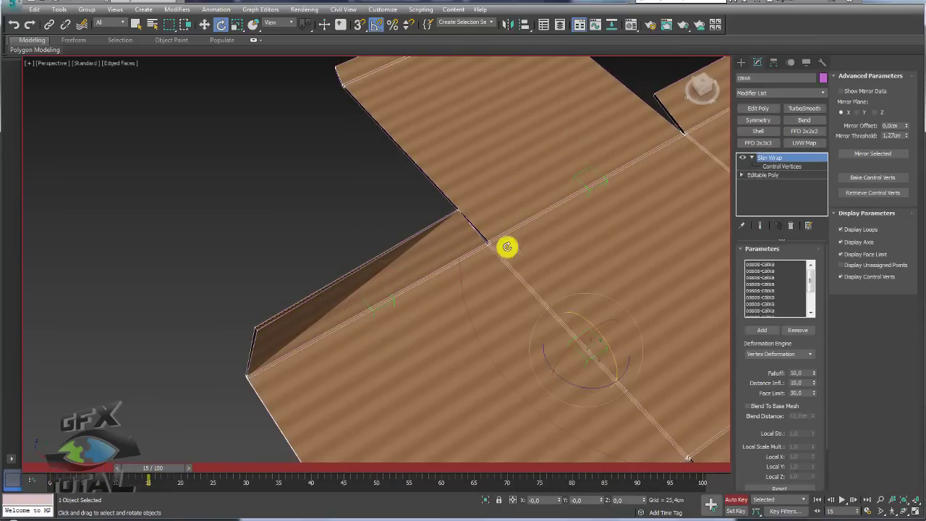
pyautogui.click(780, 167)
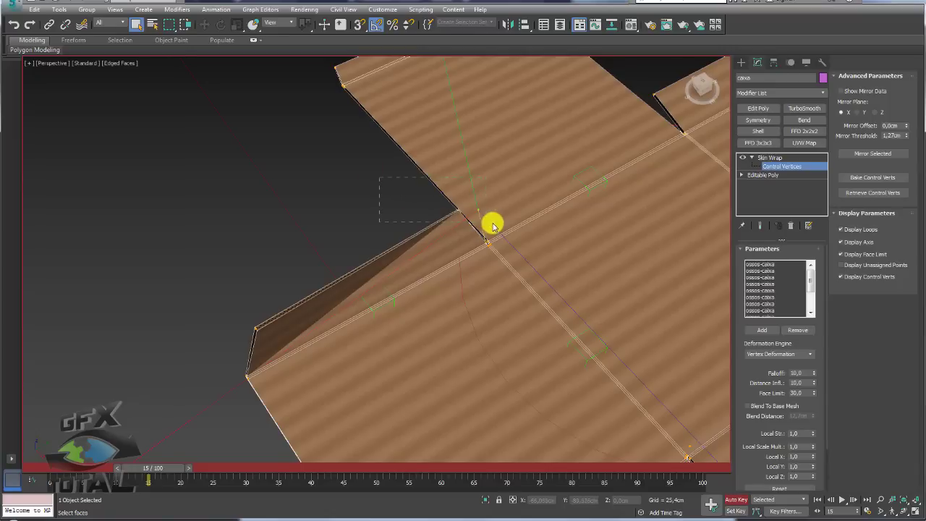
pyautogui.click(732, 499)
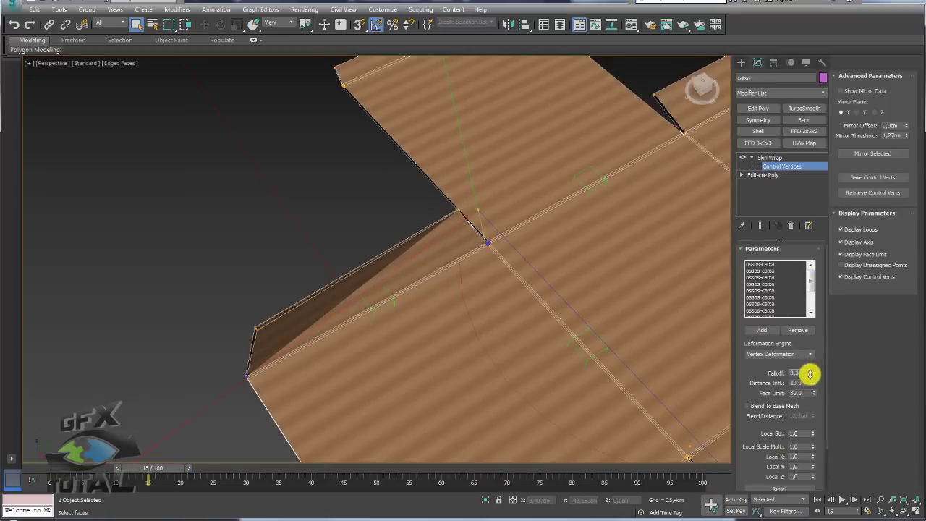
pyautogui.click(814, 375)
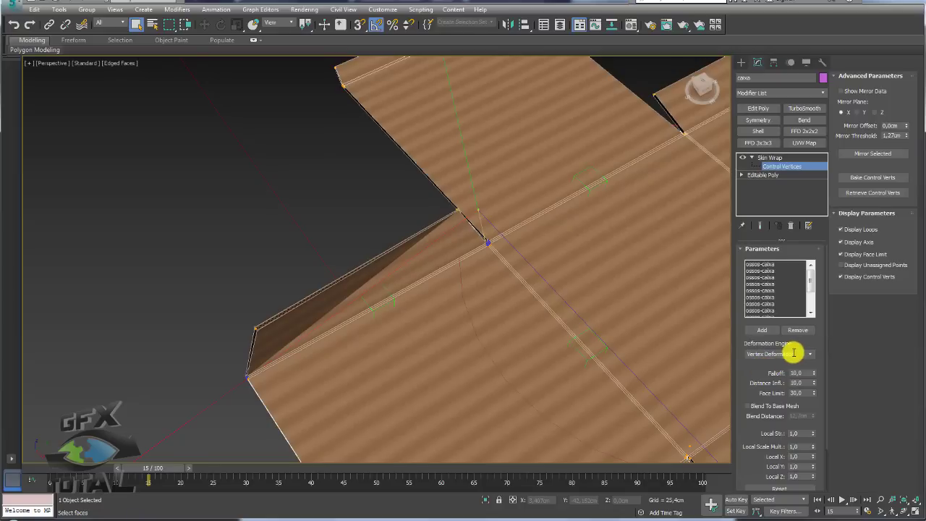
pyautogui.moveTo(803, 345); pyautogui.dragTo(796, 353)
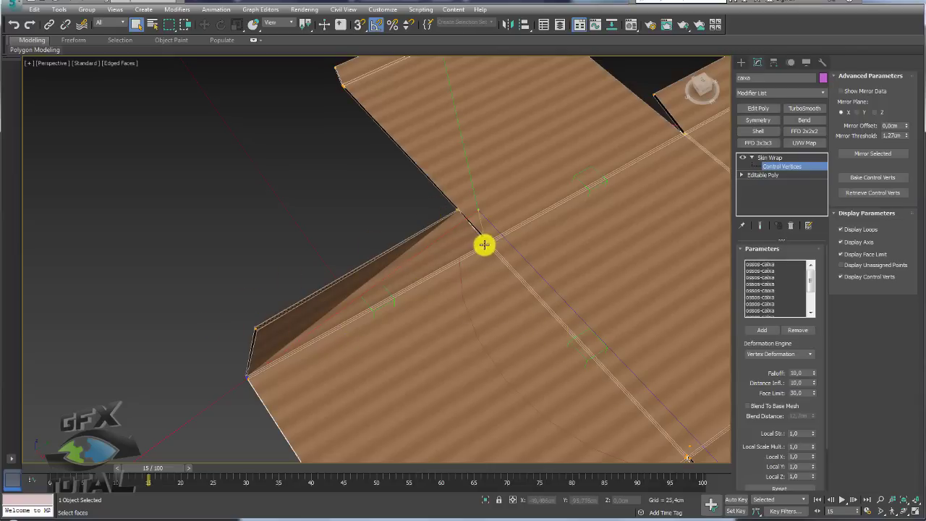
pyautogui.moveTo(483, 243)
pyautogui.mouseDown()
pyautogui.moveTo(456, 210)
pyautogui.moveTo(259, 324)
pyautogui.mouseUp()
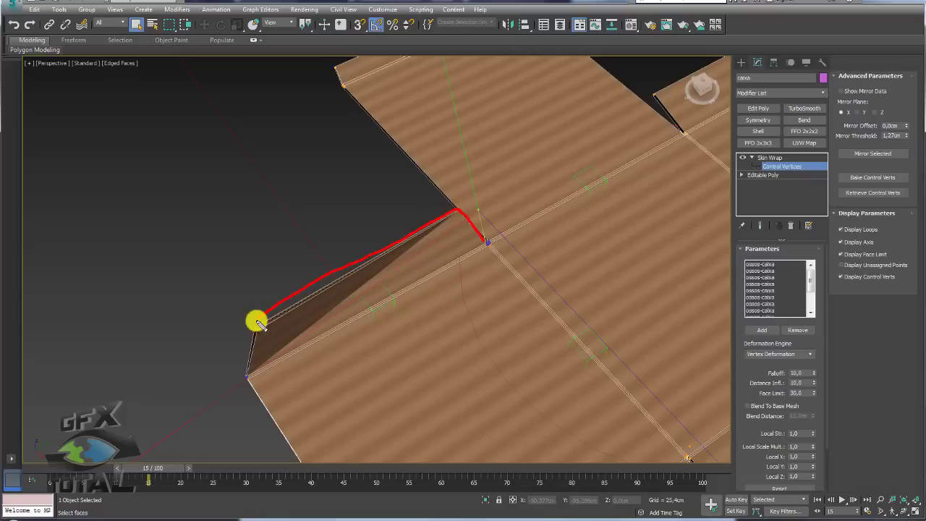
pyautogui.moveTo(246, 376); pyautogui.dragTo(506, 267)
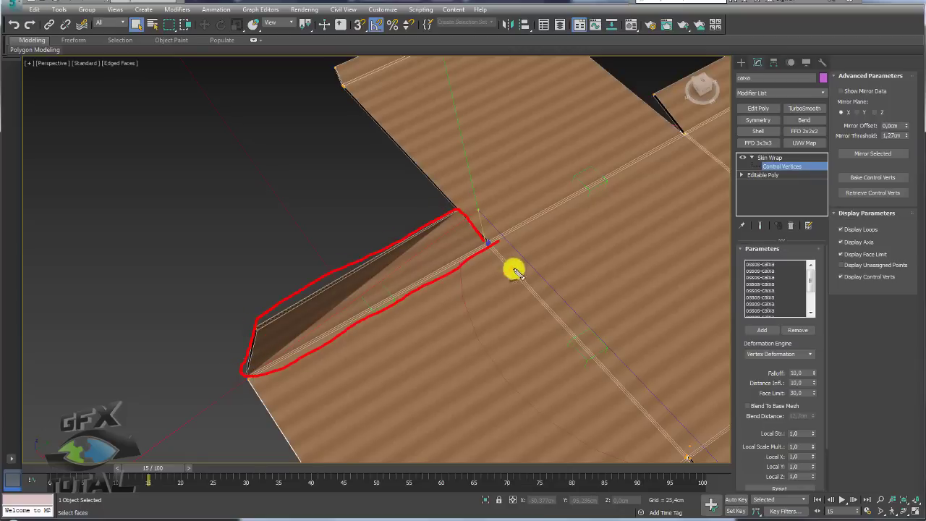
# Step: Switch caixa's Skin Wrap Deformation Engine to Face Deformation and return to frame 0
pyautogui.click(807, 355)
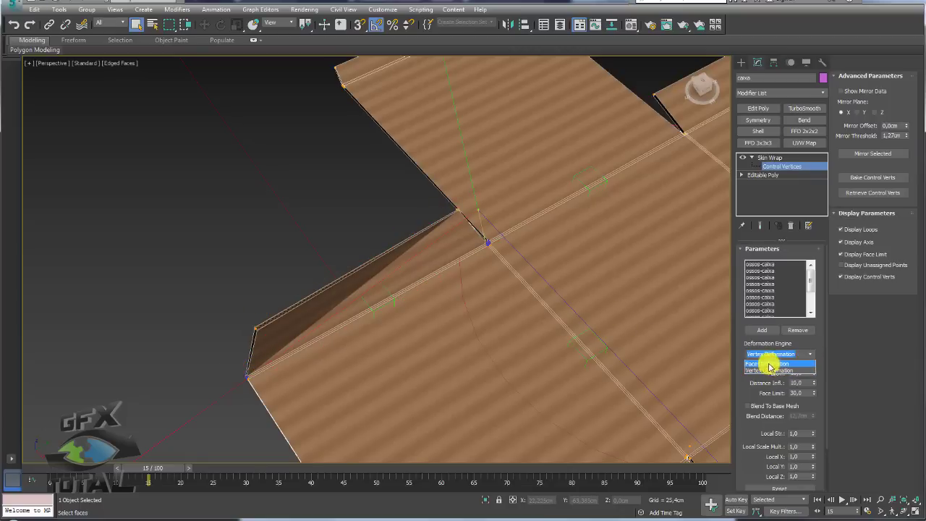
pyautogui.click(770, 364)
pyautogui.moveTo(604, 304)
pyautogui.keyDown('alt'); pyautogui.mouseDown(button='middle')
pyautogui.moveTo(405, 265)
pyautogui.moveTo(400, 290)
pyautogui.moveTo(456, 338)
pyautogui.moveTo(480, 280)
pyautogui.moveTo(532, 211)
pyautogui.moveTo(490, 260)
pyautogui.moveTo(529, 275)
pyautogui.mouseUp(button='middle'); pyautogui.keyUp('alt')
pyautogui.scroll(-3, 479, 290)
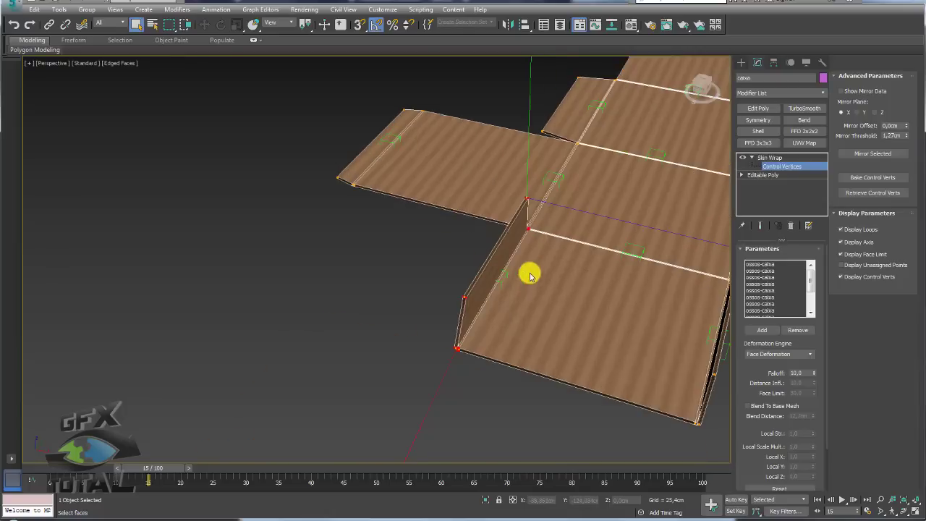
pyautogui.moveTo(162, 469); pyautogui.dragTo(48, 471)
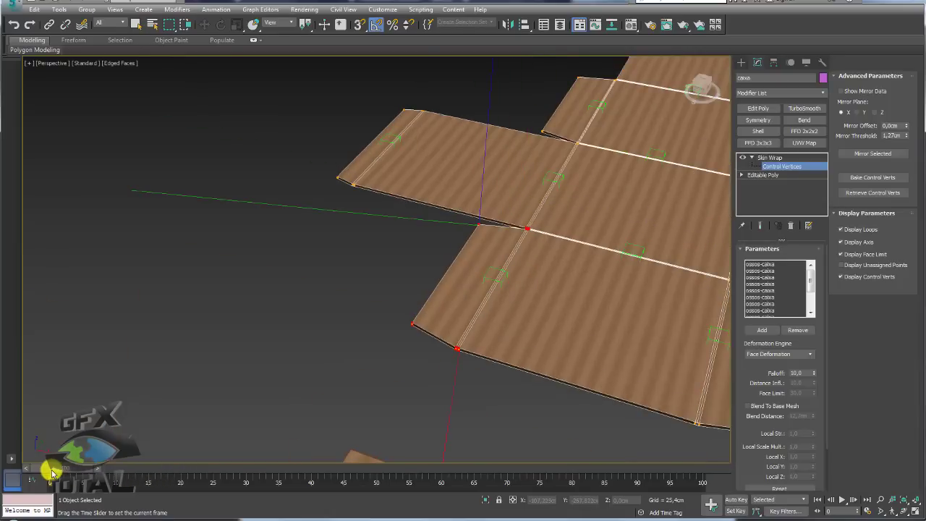
pyautogui.keyDown('alt'); pyautogui.moveTo(473, 351); pyautogui.dragTo(507, 326, button='middle'); pyautogui.keyUp('alt')
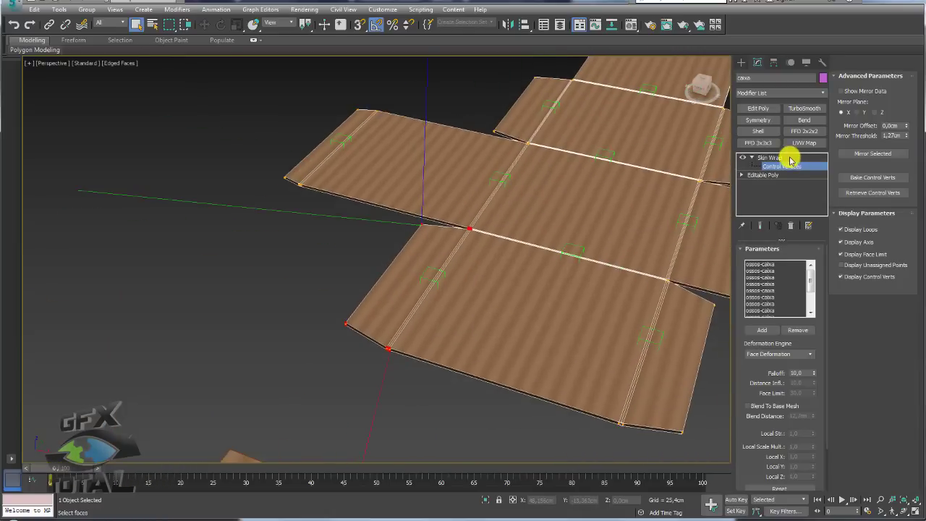
# Step: Test-rotate a flap's dummy before keying, and turn on Auto Key
pyautogui.click(505, 180)
pyautogui.keyDown('alt'); pyautogui.moveTo(533, 171); pyautogui.dragTo(497, 219, button='middle'); pyautogui.keyUp('alt')
pyautogui.press('e')
pyautogui.moveTo(497, 213)
pyautogui.mouseDown()
pyautogui.moveTo(523, 224)
pyautogui.moveTo(635, 427)
pyautogui.mouseUp()
pyautogui.click(735, 498)
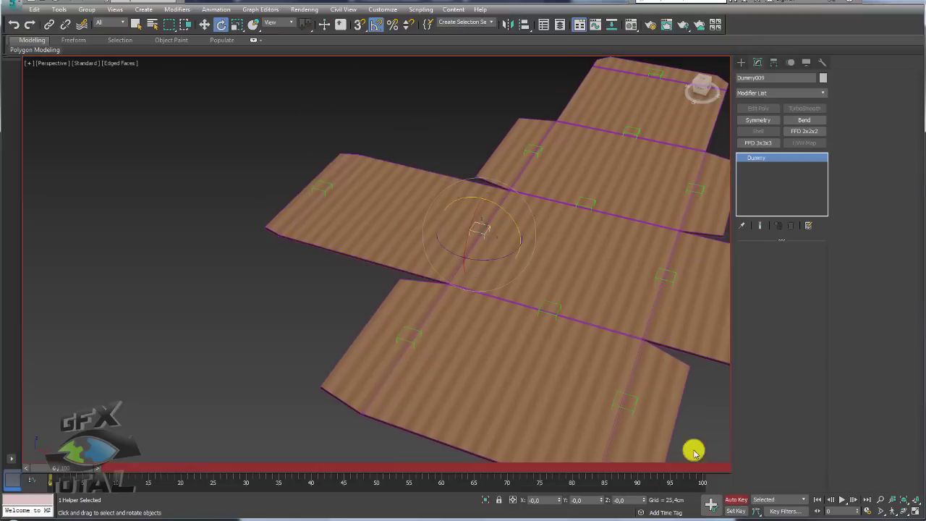
# Step: At frame 10, fold Dummy010's end flap up 75° and Dummy009's flap to 90°
pyautogui.click(329, 188)
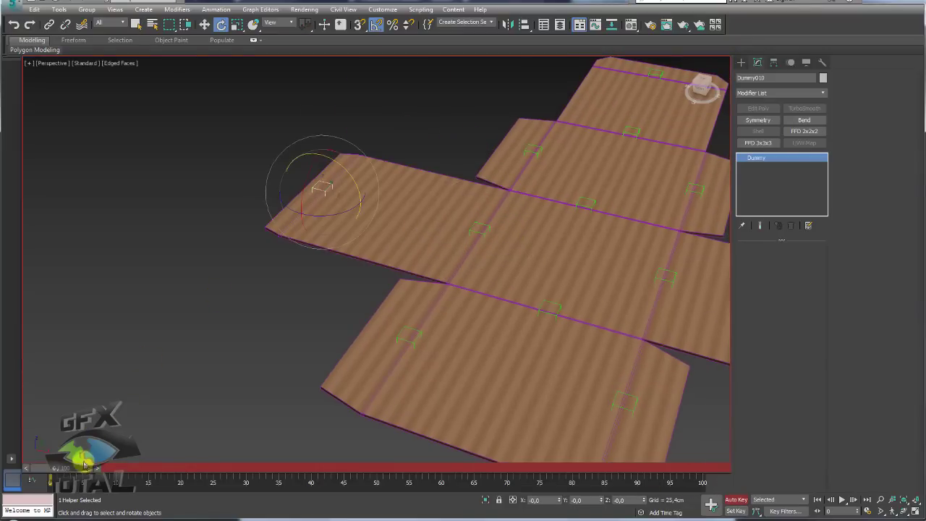
pyautogui.moveTo(85, 462); pyautogui.dragTo(145, 465)
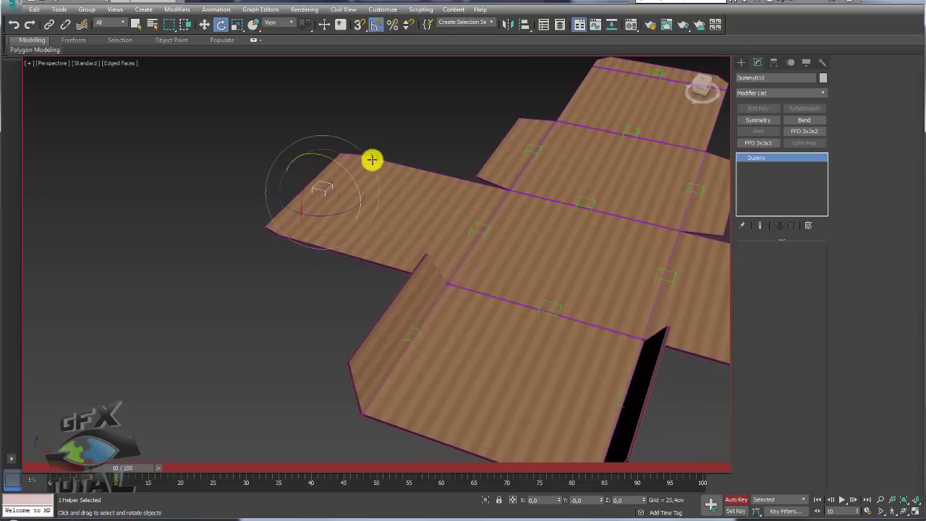
pyautogui.moveTo(338, 165); pyautogui.dragTo(375, 194)
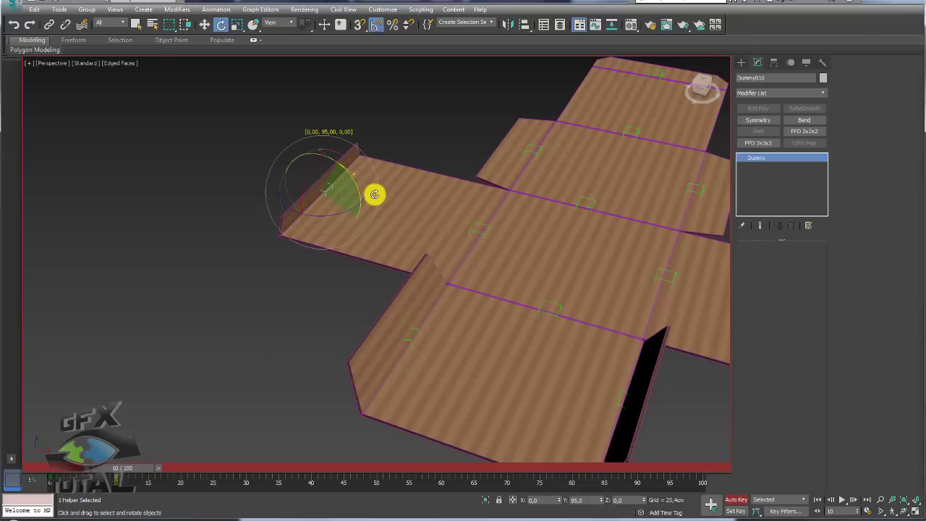
pyautogui.click(473, 226)
pyautogui.moveTo(507, 210); pyautogui.dragTo(533, 242)
pyautogui.moveTo(523, 249); pyautogui.dragTo(493, 254, button='middle')
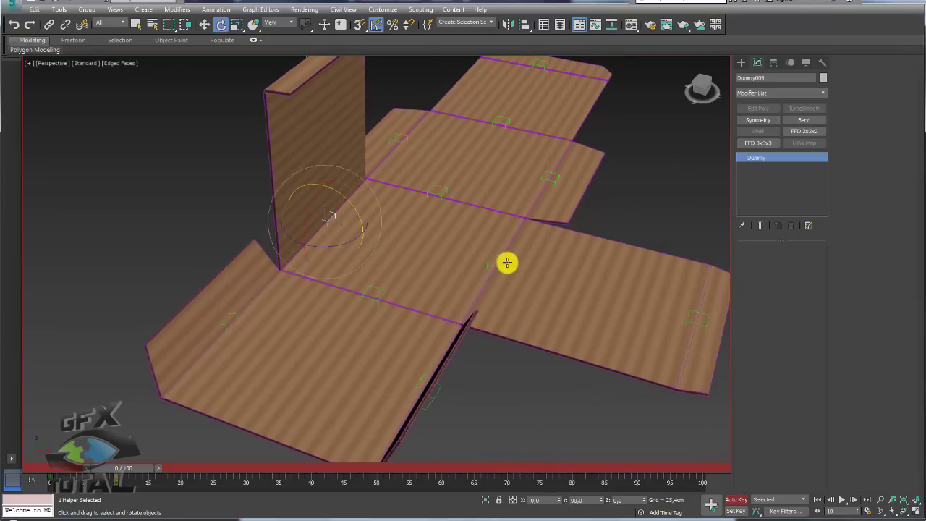
# Step: Fold Dummy011's flap to -95° and Dummy012's opposite wall to about -75°
pyautogui.click(507, 263)
pyautogui.moveTo(531, 258); pyautogui.dragTo(493, 220)
pyautogui.click(521, 98)
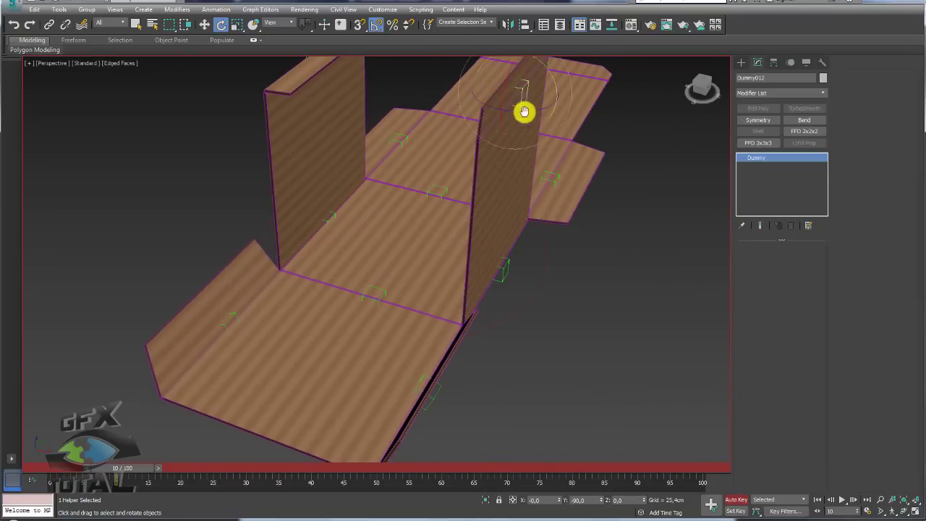
pyautogui.moveTo(525, 110); pyautogui.dragTo(527, 176, button='middle')
pyautogui.moveTo(528, 176); pyautogui.dragTo(497, 152)
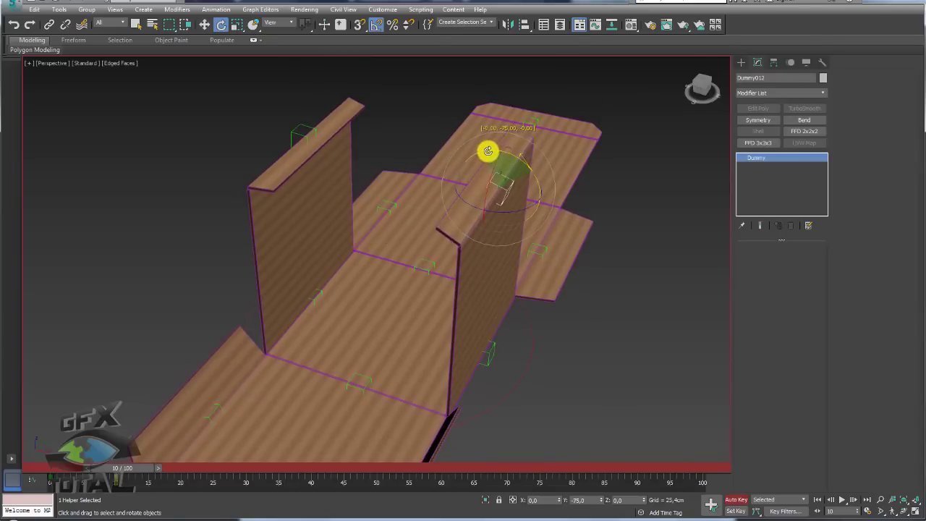
pyautogui.moveTo(479, 148)
pyautogui.keyDown('alt'); pyautogui.mouseDown(button='middle')
pyautogui.moveTo(496, 212)
pyautogui.moveTo(581, 229)
pyautogui.moveTo(440, 283)
pyautogui.moveTo(443, 205)
pyautogui.mouseUp(button='middle'); pyautogui.keyUp('alt')
# Step: Fold Dummy015's right flap up to vertical
pyautogui.click(427, 202)
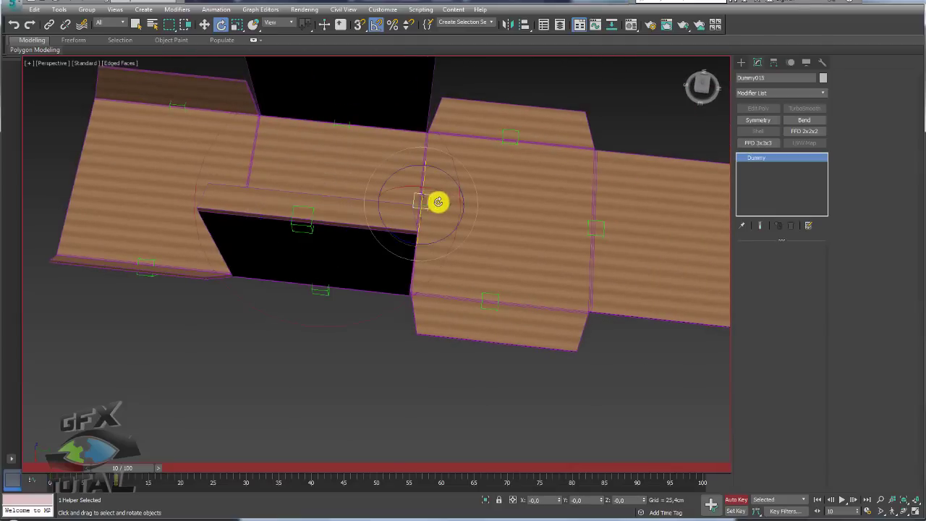
pyautogui.scroll(-1, 429, 216)
pyautogui.scroll(-4, 430, 215)
pyautogui.scroll(3, 424, 213)
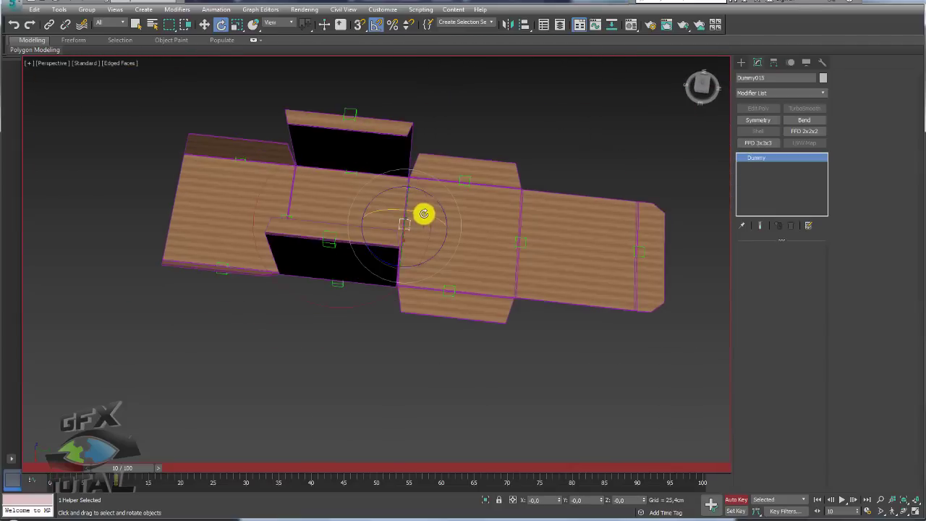
pyautogui.moveTo(419, 211); pyautogui.dragTo(372, 205)
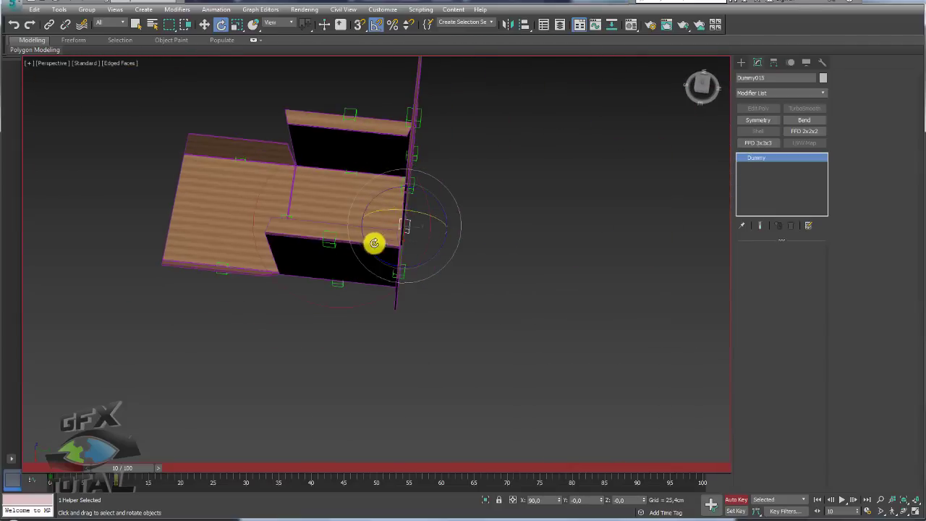
pyautogui.keyDown('alt'); pyautogui.moveTo(374, 242); pyautogui.dragTo(456, 207, button='middle'); pyautogui.keyUp('alt')
pyautogui.scroll(3, 456, 213)
# Step: Fold the side tabs on Dummy013 and Dummy014 inward around the corners
pyautogui.click(457, 218)
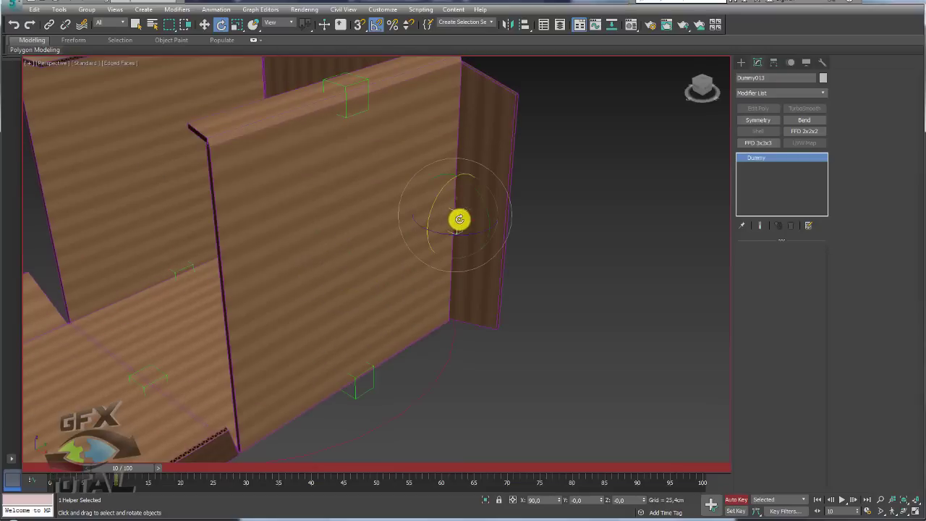
pyautogui.moveTo(471, 234); pyautogui.dragTo(416, 238)
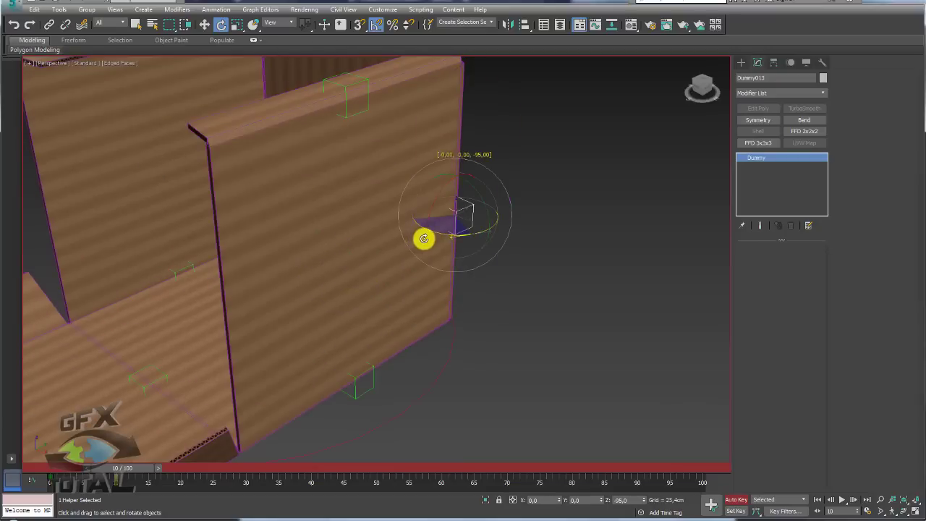
pyautogui.moveTo(425, 239)
pyautogui.keyDown('alt'); pyautogui.mouseDown(button='middle')
pyautogui.moveTo(323, 147)
pyautogui.moveTo(414, 157)
pyautogui.mouseUp(button='middle'); pyautogui.keyUp('alt')
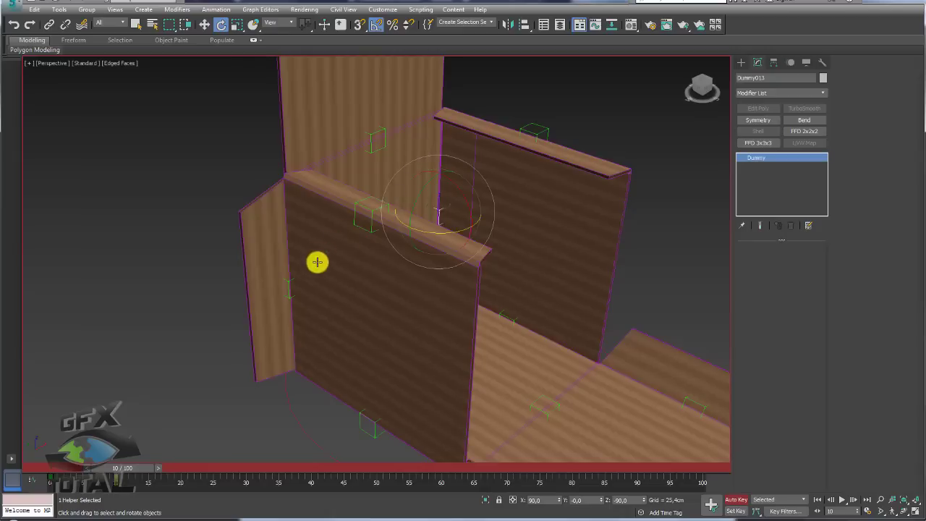
pyautogui.click(289, 282)
pyautogui.moveTo(295, 301); pyautogui.dragTo(334, 300)
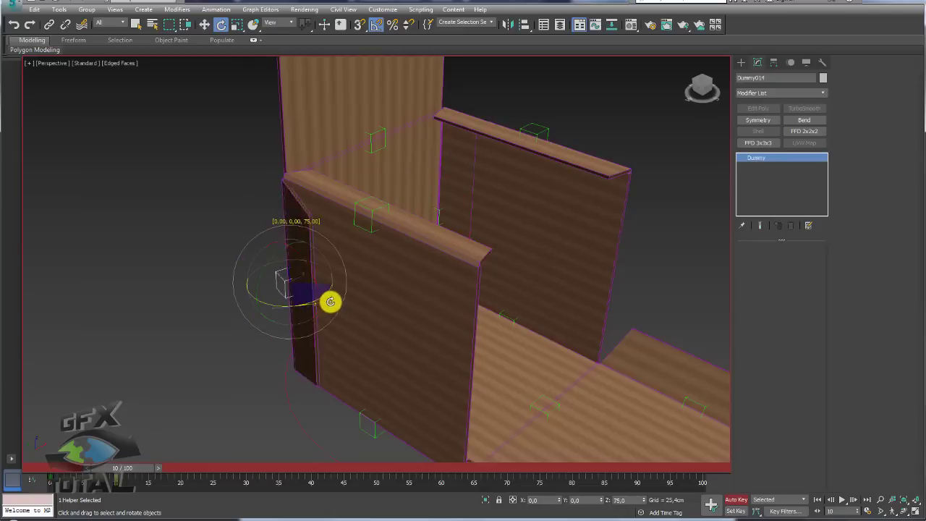
pyautogui.moveTo(289, 282)
pyautogui.keyDown('alt'); pyautogui.mouseDown(button='middle')
pyautogui.moveTo(430, 290)
pyautogui.moveTo(377, 257)
pyautogui.moveTo(472, 304)
pyautogui.mouseUp(button='middle'); pyautogui.keyUp('alt')
# Step: Tilt Dummy006's right flap up and fold the front flap closed, nudging it about 5° twice
pyautogui.click(471, 303)
pyautogui.moveTo(496, 283); pyautogui.dragTo(444, 262)
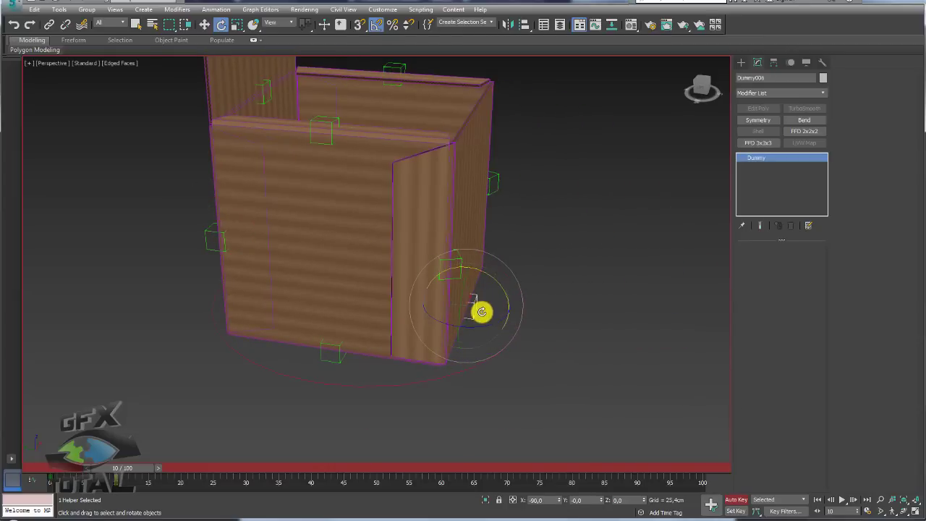
pyautogui.click(574, 275)
pyautogui.click(461, 261)
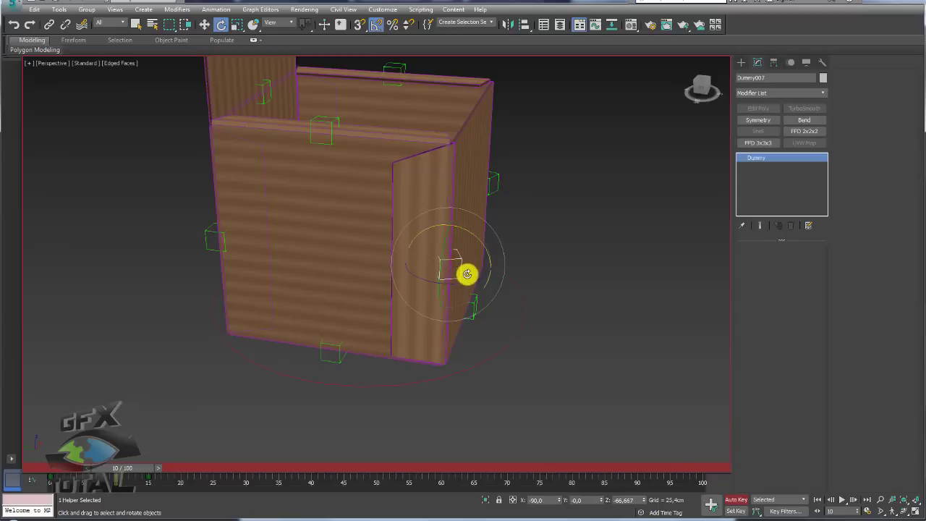
pyautogui.moveTo(468, 281); pyautogui.dragTo(459, 283)
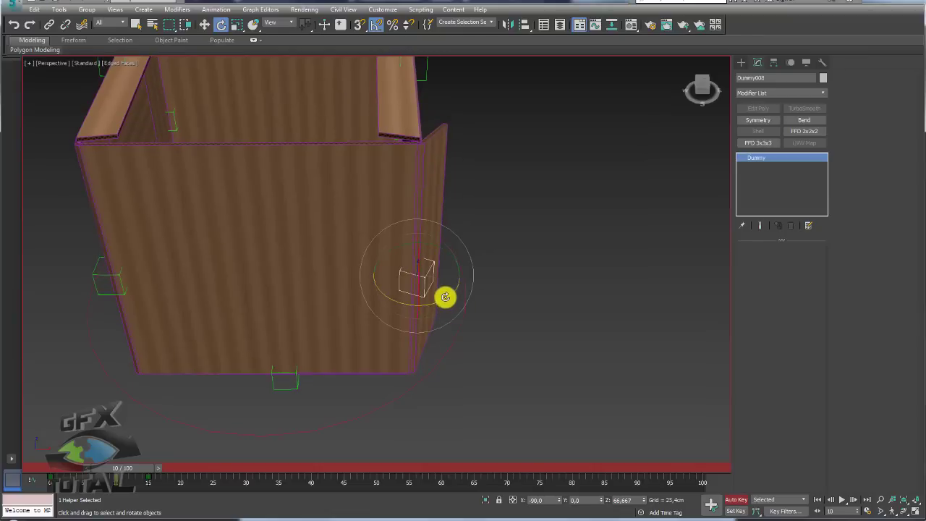
pyautogui.moveTo(444, 295); pyautogui.dragTo(475, 275)
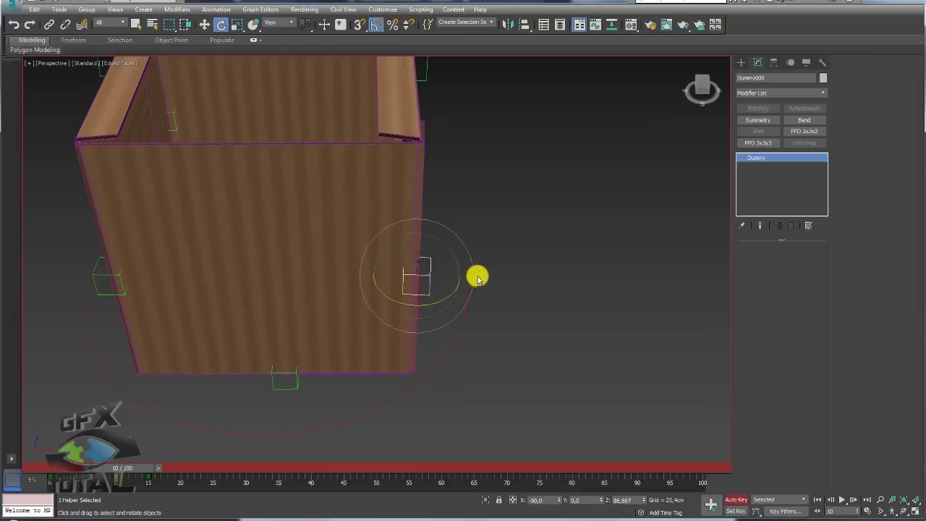
pyautogui.keyDown('alt'); pyautogui.moveTo(475, 275); pyautogui.dragTo(437, 331, button='middle'); pyautogui.keyUp('alt')
pyautogui.moveTo(433, 341); pyautogui.dragTo(437, 341)
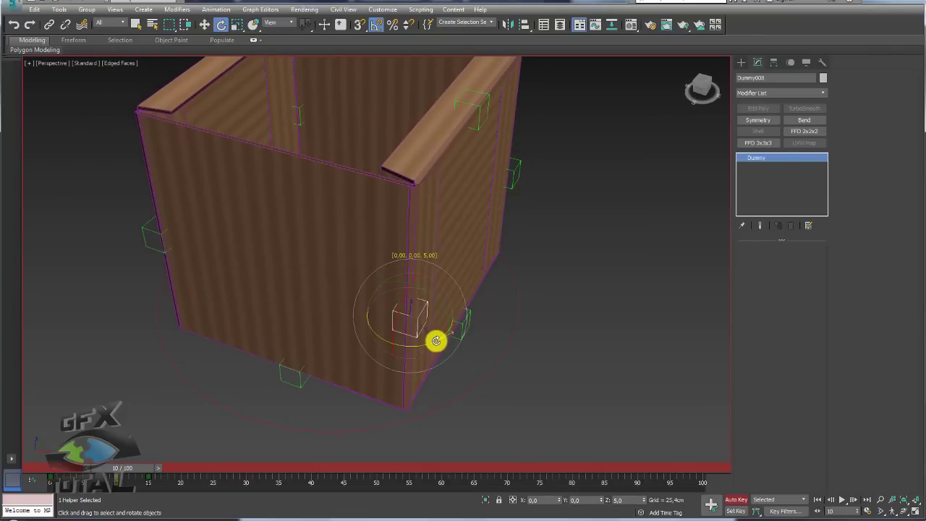
pyautogui.keyDown('alt'); pyautogui.moveTo(533, 239); pyautogui.dragTo(544, 183, button='middle'); pyautogui.keyUp('alt')
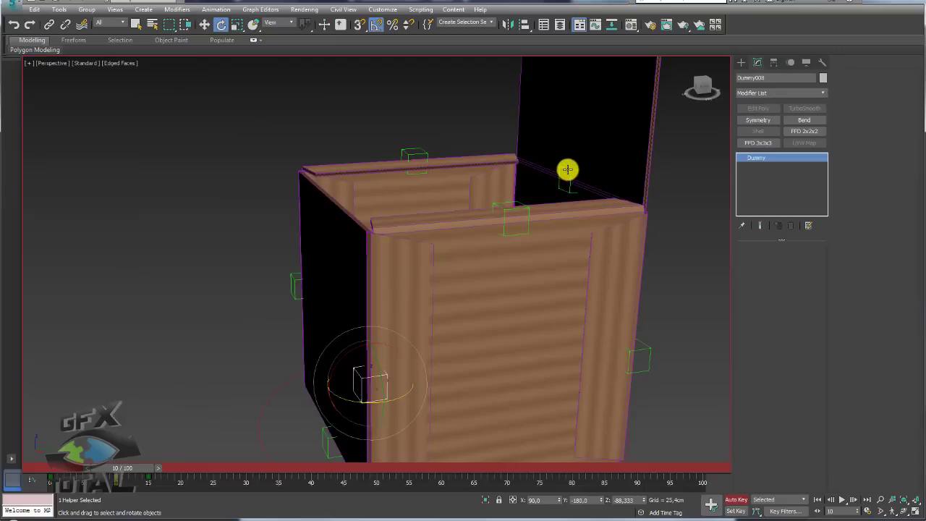
# Step: Fold the lid flat over the box, swing the left lid flap onto the top, and preview
pyautogui.click(556, 169)
pyautogui.moveTo(550, 151)
pyautogui.mouseDown()
pyautogui.moveTo(526, 190)
pyautogui.moveTo(389, 167)
pyautogui.mouseUp()
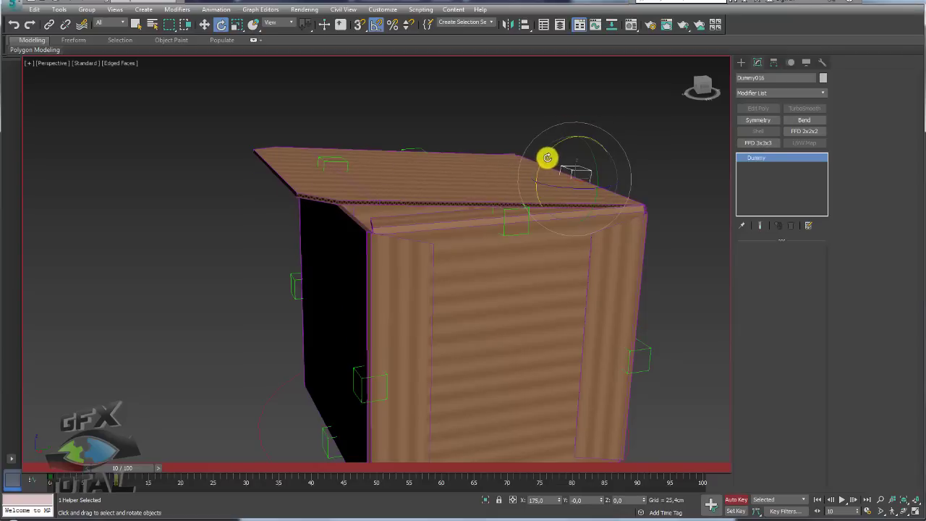
pyautogui.moveTo(547, 157); pyautogui.dragTo(434, 167)
pyautogui.click(323, 185)
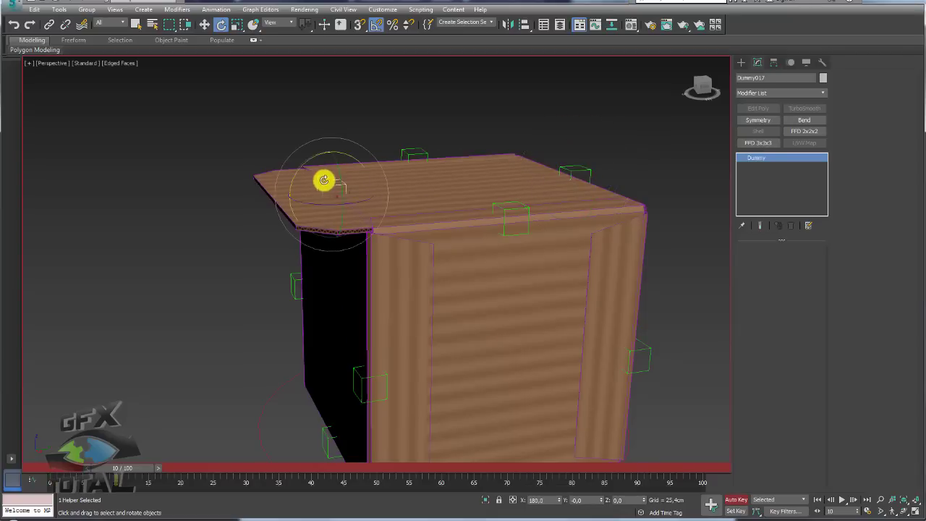
pyautogui.moveTo(308, 161)
pyautogui.mouseDown()
pyautogui.moveTo(289, 211)
pyautogui.moveTo(364, 250)
pyautogui.mouseUp()
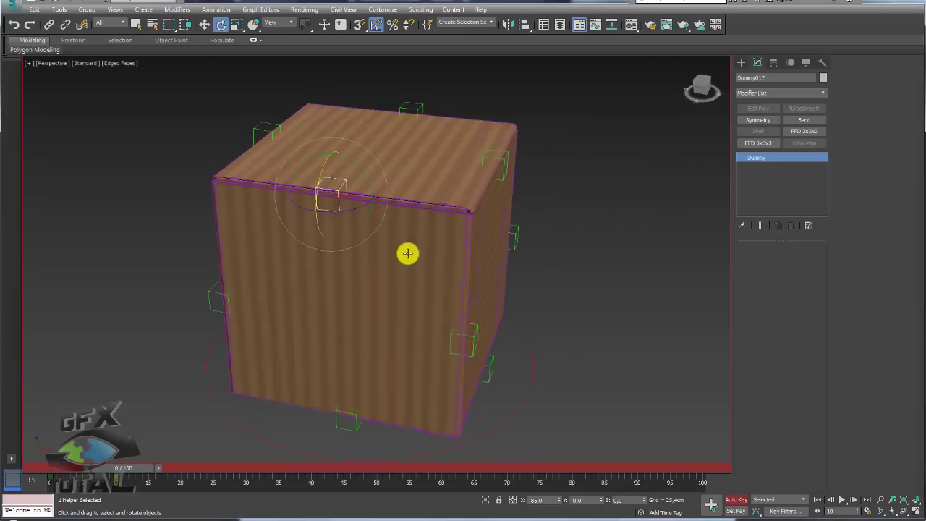
pyautogui.moveTo(363, 250)
pyautogui.keyDown('alt'); pyautogui.mouseDown(button='middle')
pyautogui.moveTo(349, 253)
pyautogui.moveTo(340, 239)
pyautogui.moveTo(424, 224)
pyautogui.mouseUp(button='middle'); pyautogui.keyUp('alt')
pyautogui.moveTo(130, 473)
pyautogui.mouseDown()
pyautogui.moveTo(54, 473)
pyautogui.moveTo(130, 473)
pyautogui.moveTo(54, 473)
pyautogui.moveTo(158, 454)
pyautogui.mouseUp()
# Step: Rotate the top flap closed at frame 15 and delay the lid's key to around frame 30
pyautogui.press('e')
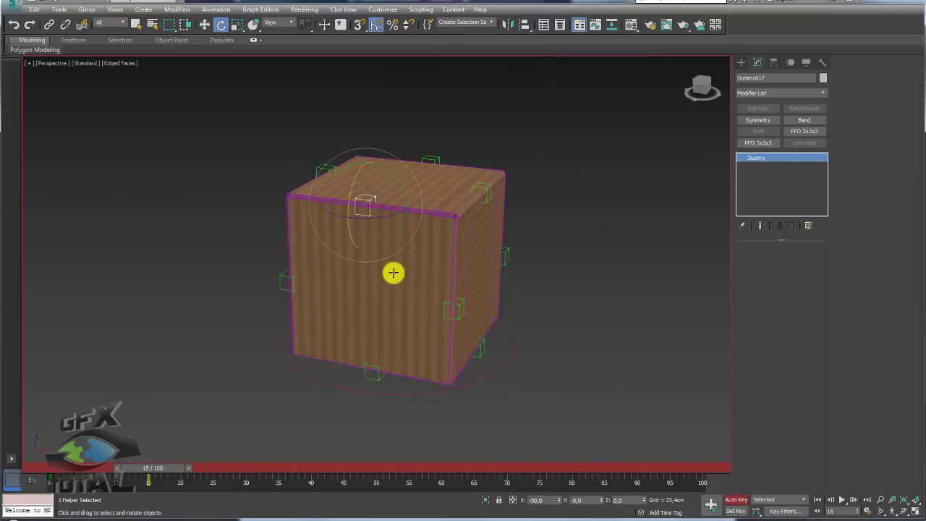
pyautogui.moveTo(393, 271)
pyautogui.mouseDown()
pyautogui.moveTo(435, 308)
pyautogui.moveTo(381, 336)
pyautogui.mouseUp()
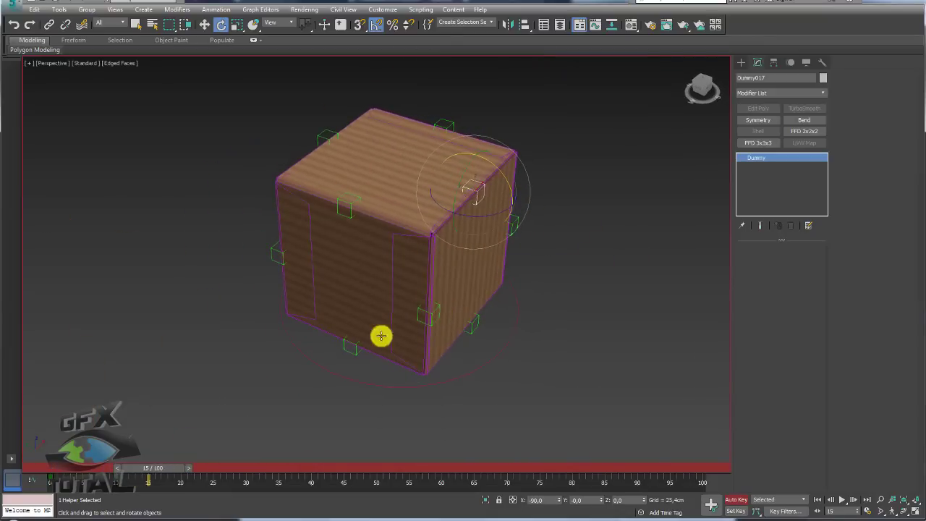
pyautogui.click(324, 135)
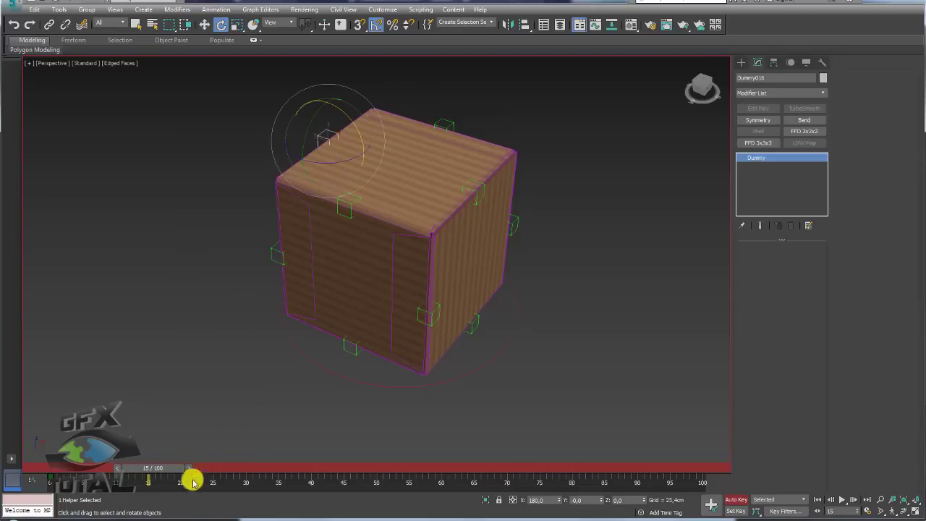
pyautogui.moveTo(51, 478)
pyautogui.mouseDown()
pyautogui.moveTo(221, 471)
pyautogui.moveTo(172, 471)
pyautogui.mouseUp()
pyautogui.moveTo(306, 287)
pyautogui.keyDown('alt'); pyautogui.mouseDown(button='middle')
pyautogui.moveTo(370, 332)
pyautogui.moveTo(356, 339)
pyautogui.mouseUp(button='middle'); pyautogui.keyUp('alt')
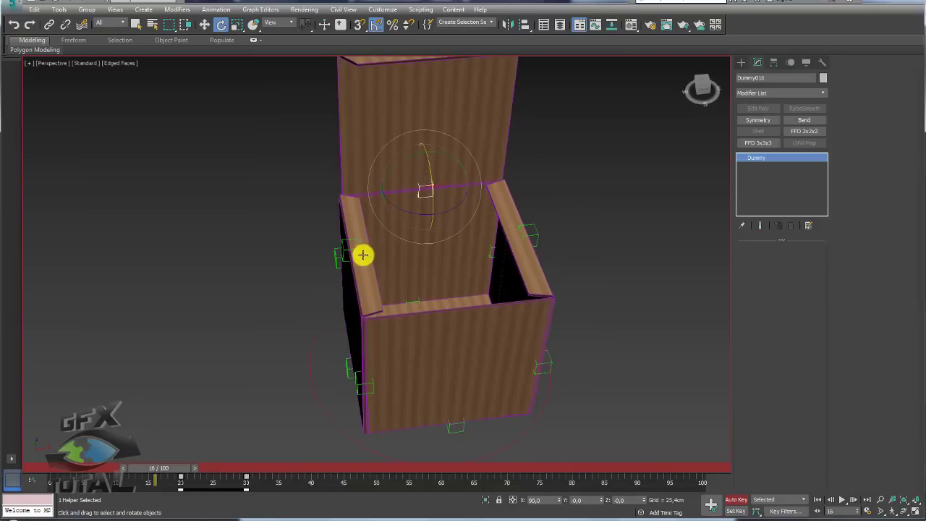
# Step: Select the front flap's dummy and check it at frame 14 from a wider view
pyautogui.moveTo(412, 289)
pyautogui.keyDown('alt'); pyautogui.mouseDown(button='middle')
pyautogui.moveTo(370, 325)
pyautogui.moveTo(267, 267)
pyautogui.moveTo(262, 341)
pyautogui.moveTo(291, 357)
pyautogui.moveTo(271, 372)
pyautogui.mouseUp(button='middle'); pyautogui.keyUp('alt')
pyautogui.click(252, 353)
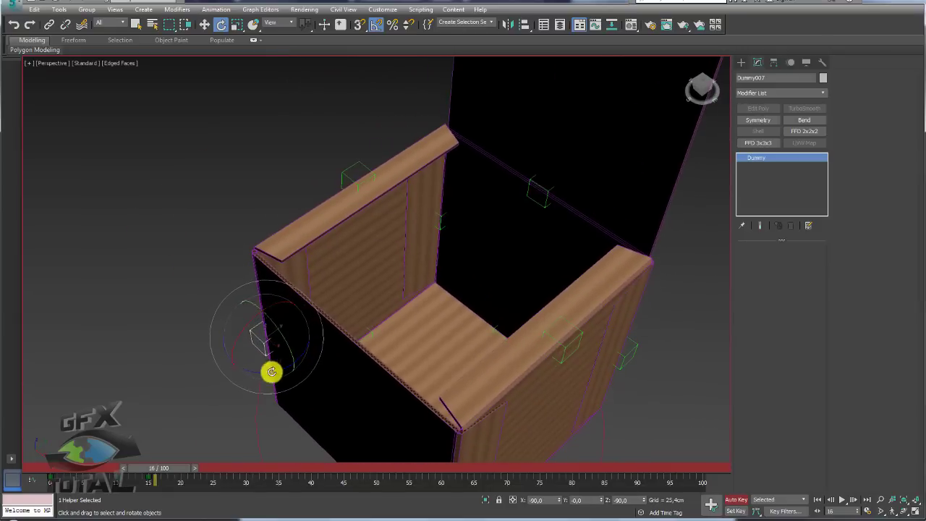
pyautogui.moveTo(186, 468); pyautogui.dragTo(169, 472)
pyautogui.scroll(-5, 309, 236)
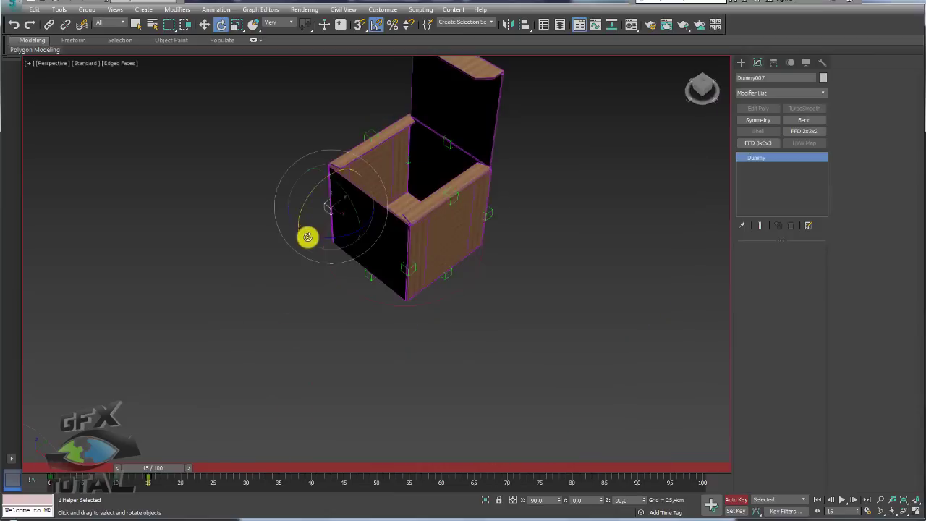
pyautogui.moveTo(308, 236)
pyautogui.keyDown('alt'); pyautogui.mouseDown(button='middle')
pyautogui.moveTo(333, 220)
pyautogui.moveTo(586, 325)
pyautogui.mouseUp(button='middle'); pyautogui.keyUp('alt')
# Step: Select all the flap dummies and shift their keys from frame 10 to frame 14
pyautogui.hotkey('ctrl', 'a')
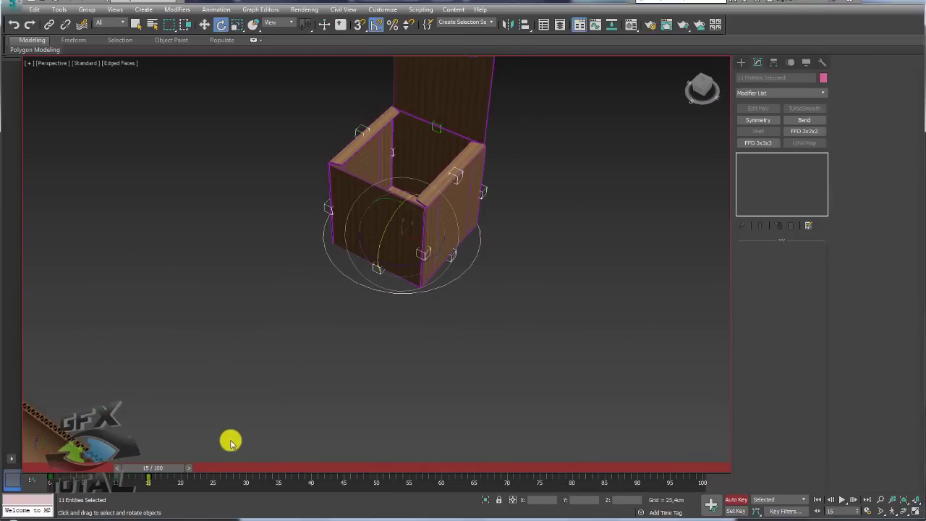
pyautogui.moveTo(152, 477); pyautogui.dragTo(133, 483)
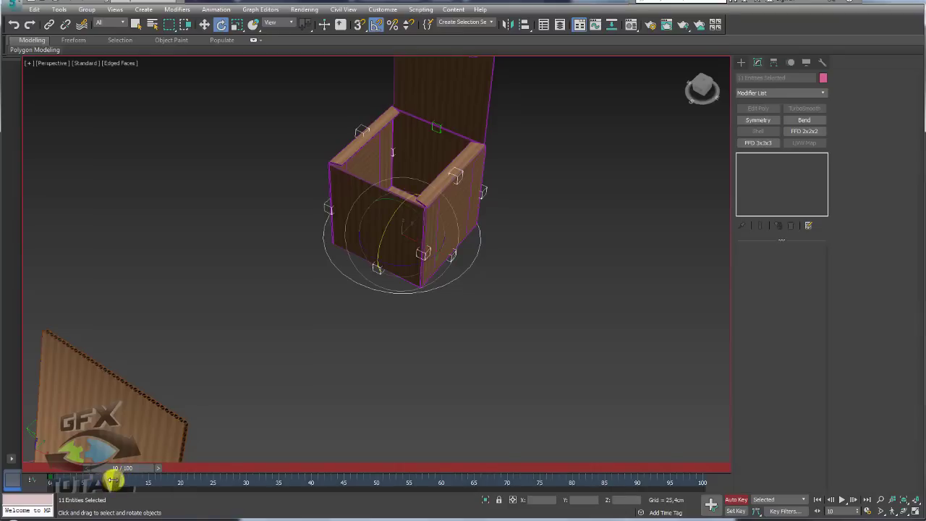
pyautogui.moveTo(112, 479); pyautogui.dragTo(171, 469)
pyautogui.press('e')
pyautogui.scroll(3, 420, 178)
# Step: Inspect the inner wall, neighbouring and front flap dummies from several angles
pyautogui.scroll(5, 368, 162)
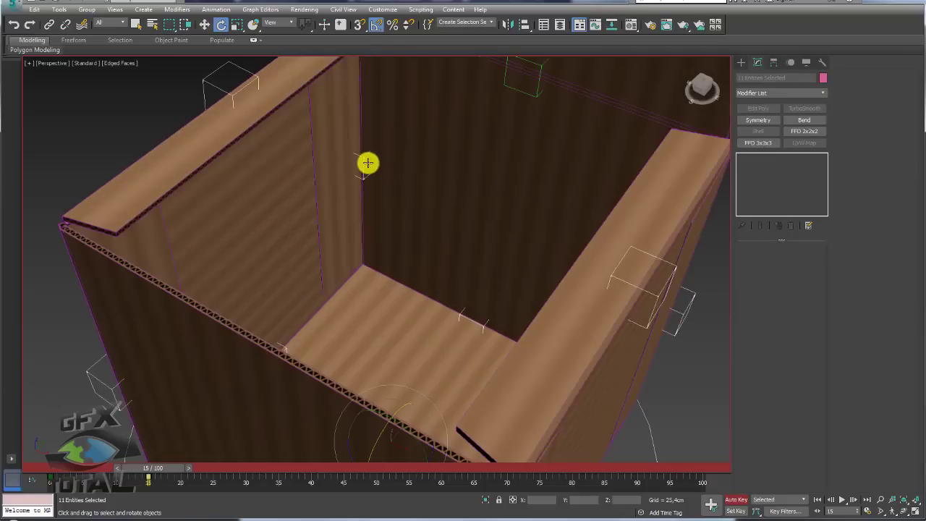
pyautogui.click(364, 163)
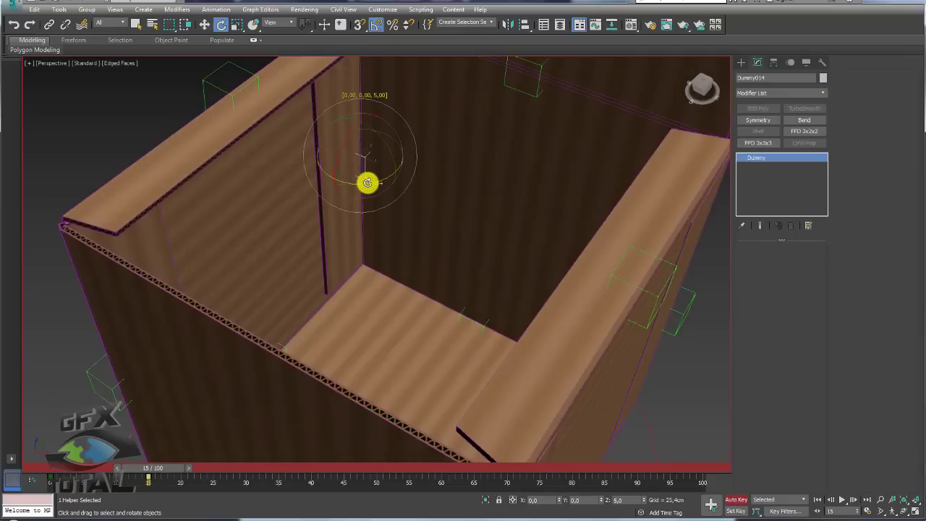
pyautogui.keyDown('alt'); pyautogui.moveTo(449, 255); pyautogui.dragTo(562, 233, button='middle'); pyautogui.keyUp('alt')
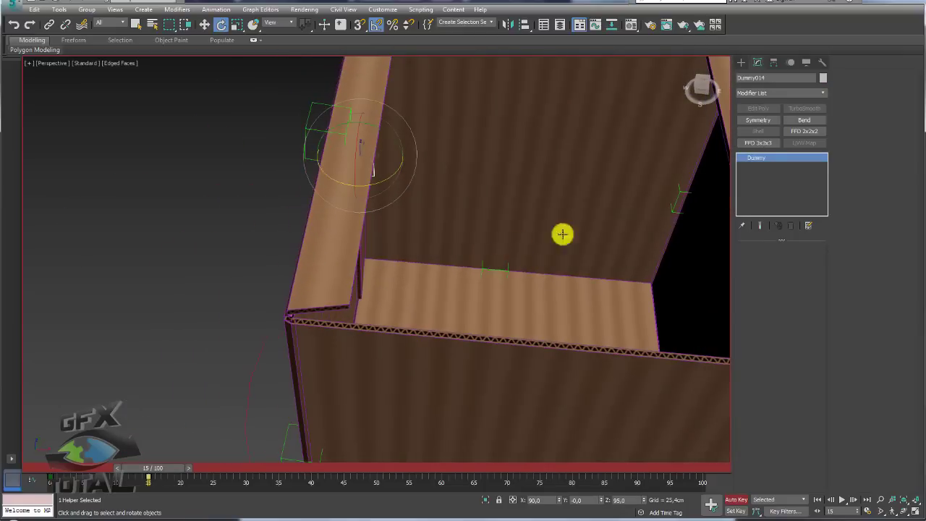
pyautogui.click(678, 198)
pyautogui.moveTo(678, 221)
pyautogui.keyDown('alt'); pyautogui.mouseDown(button='middle')
pyautogui.moveTo(339, 307)
pyautogui.moveTo(393, 224)
pyautogui.moveTo(374, 275)
pyautogui.moveTo(364, 272)
pyautogui.moveTo(411, 329)
pyautogui.moveTo(362, 335)
pyautogui.mouseUp(button='middle'); pyautogui.keyUp('alt')
pyautogui.click(390, 241)
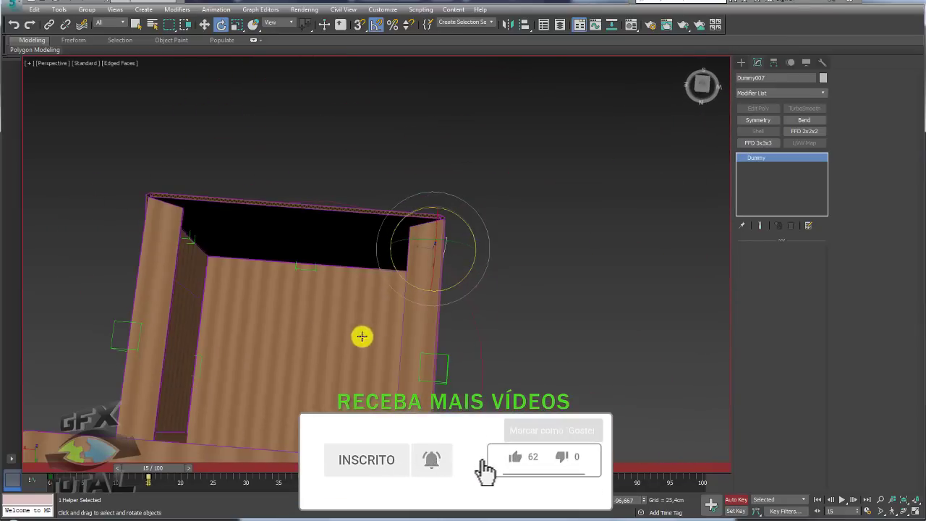
# Step: Rotate the side flap back and tilt the back flap by about 5° each
pyautogui.click(199, 250)
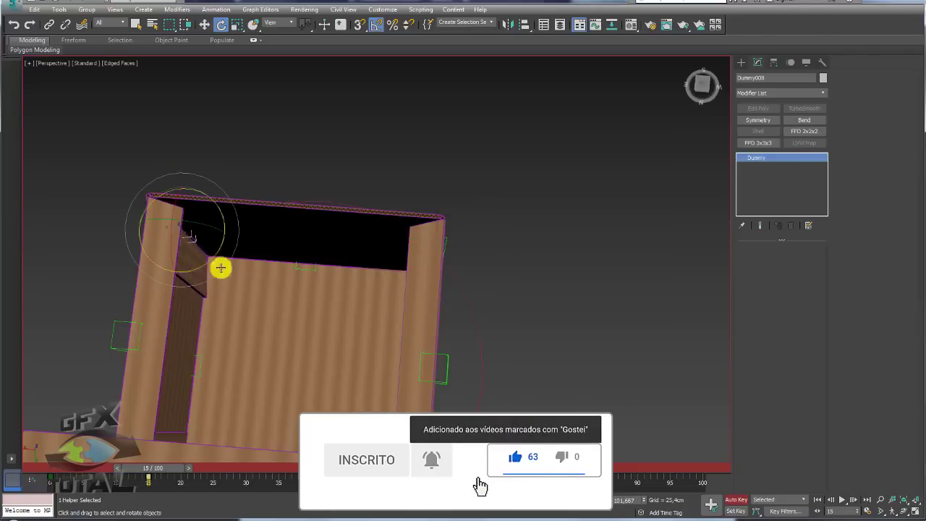
pyautogui.moveTo(222, 269)
pyautogui.mouseDown()
pyautogui.moveTo(228, 309)
pyautogui.moveTo(207, 269)
pyautogui.moveTo(192, 301)
pyautogui.moveTo(208, 287)
pyautogui.mouseUp()
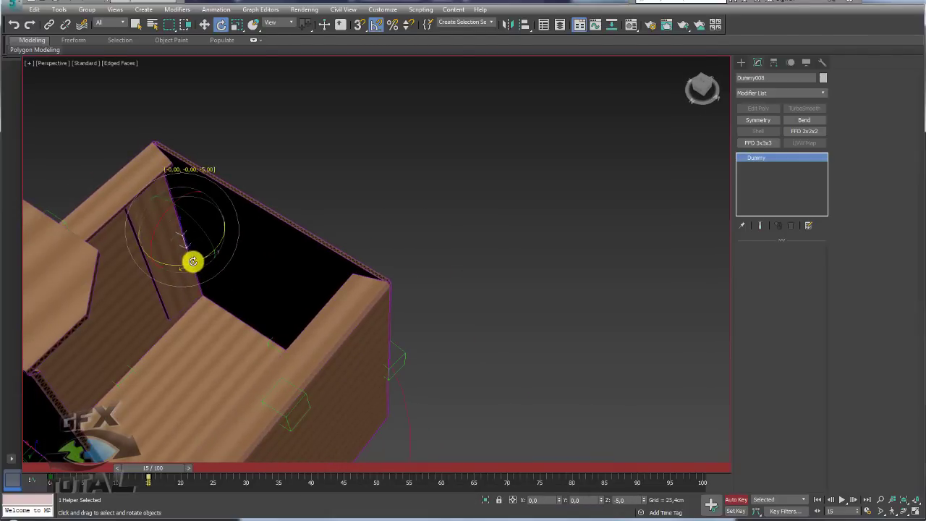
pyautogui.moveTo(192, 262)
pyautogui.keyDown('alt'); pyautogui.mouseDown(button='middle')
pyautogui.moveTo(261, 302)
pyautogui.moveTo(120, 244)
pyautogui.moveTo(305, 246)
pyautogui.mouseUp(button='middle'); pyautogui.keyUp('alt')
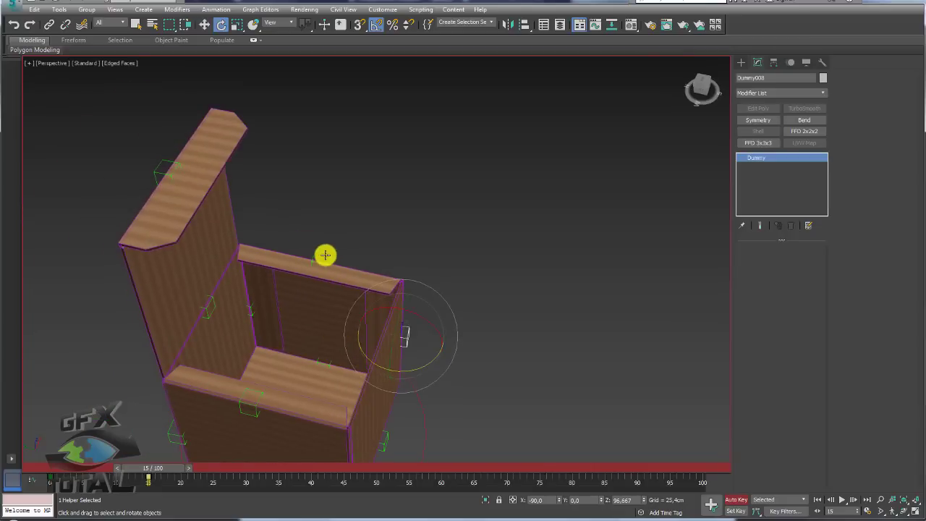
pyautogui.click(326, 255)
pyautogui.scroll(4, 314, 243)
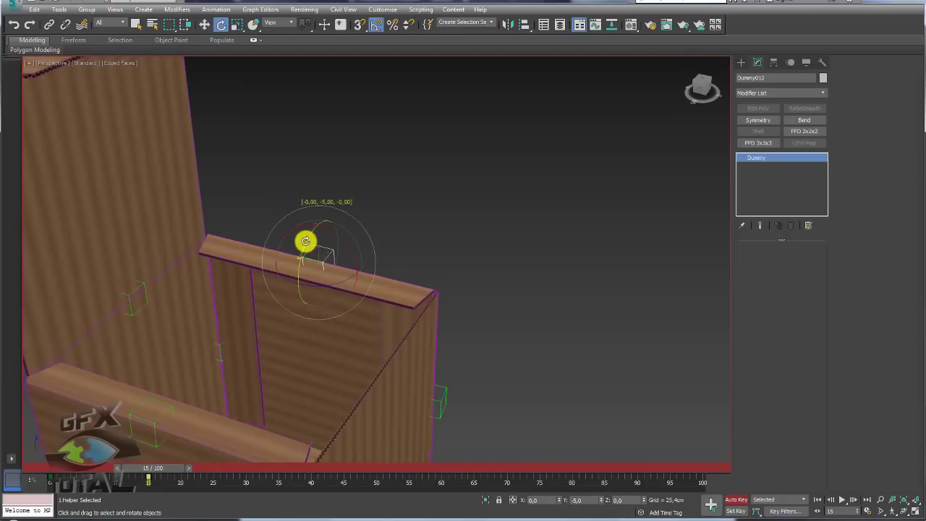
pyautogui.moveTo(306, 241); pyautogui.dragTo(182, 291)
# Step: Check the tall back panel's dummy and scrub the time slider to preview the fold
pyautogui.click(48, 306)
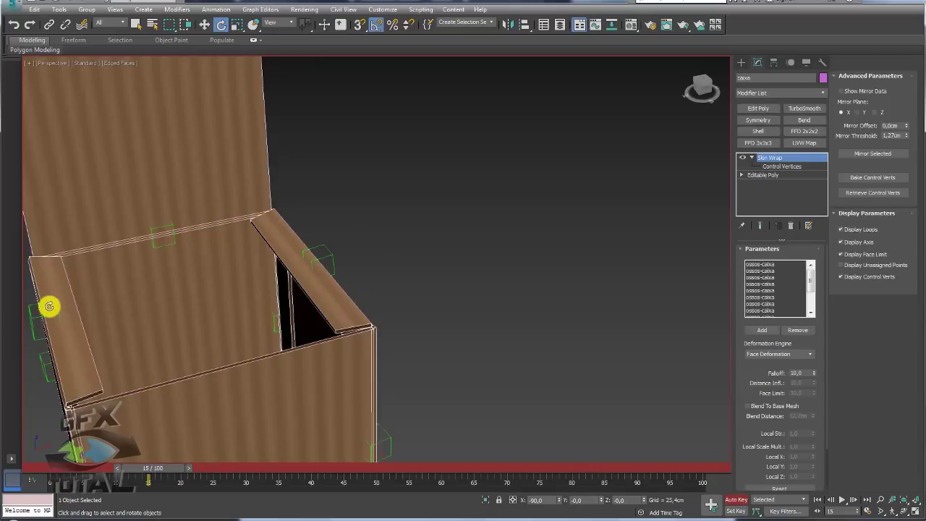
pyautogui.click(58, 305)
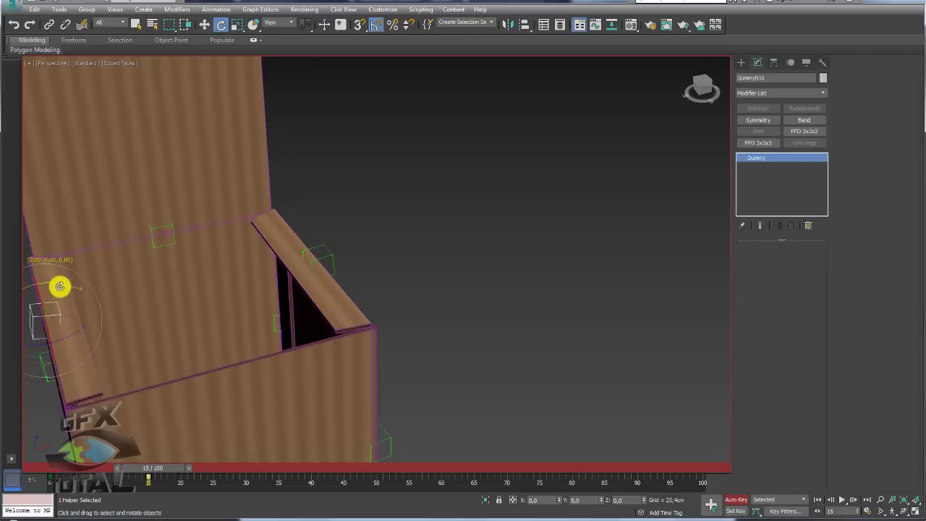
pyautogui.moveTo(60, 287)
pyautogui.keyDown('alt'); pyautogui.mouseDown(button='middle')
pyautogui.moveTo(238, 323)
pyautogui.moveTo(325, 277)
pyautogui.moveTo(334, 229)
pyautogui.mouseUp(button='middle'); pyautogui.keyUp('alt')
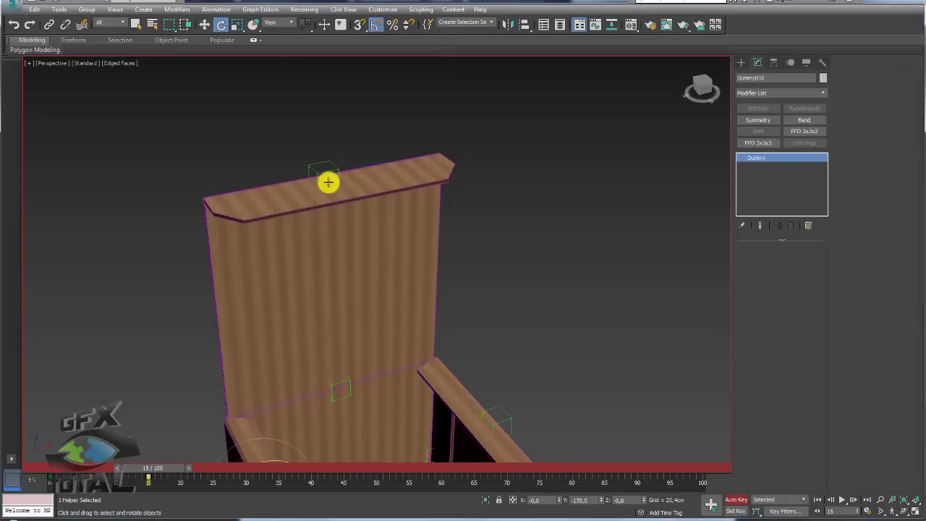
pyautogui.moveTo(316, 311)
pyautogui.keyDown('alt'); pyautogui.mouseDown(button='middle')
pyautogui.moveTo(362, 316)
pyautogui.moveTo(369, 241)
pyautogui.mouseUp(button='middle'); pyautogui.keyUp('alt')
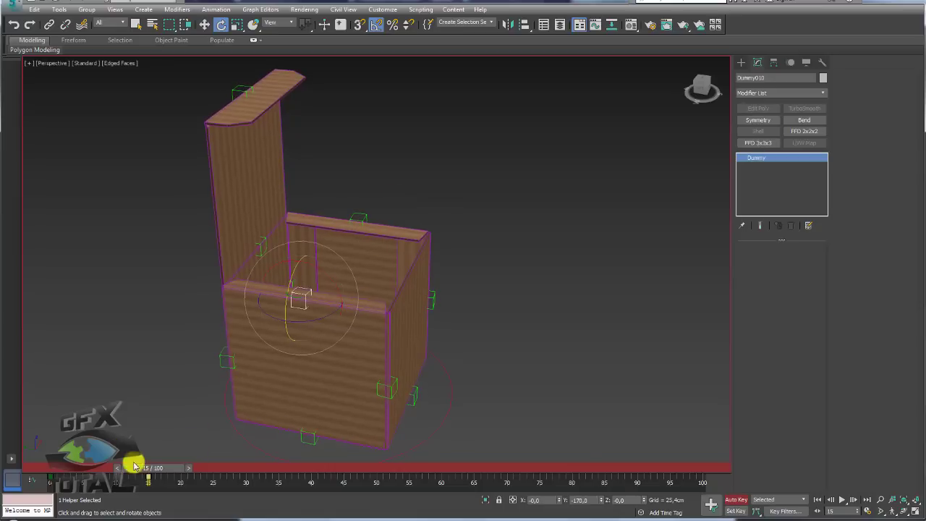
pyautogui.moveTo(134, 465)
pyautogui.mouseDown()
pyautogui.moveTo(35, 480)
pyautogui.moveTo(175, 475)
pyautogui.moveTo(25, 505)
pyautogui.moveTo(154, 471)
pyautogui.moveTo(36, 475)
pyautogui.moveTo(94, 475)
pyautogui.moveTo(63, 476)
pyautogui.mouseUp()
pyautogui.press('e')
pyautogui.moveTo(374, 321)
pyautogui.keyDown('alt'); pyautogui.mouseDown(button='middle')
pyautogui.moveTo(554, 268)
pyautogui.moveTo(586, 282)
pyautogui.moveTo(409, 291)
pyautogui.mouseUp(button='middle'); pyautogui.keyUp('alt')
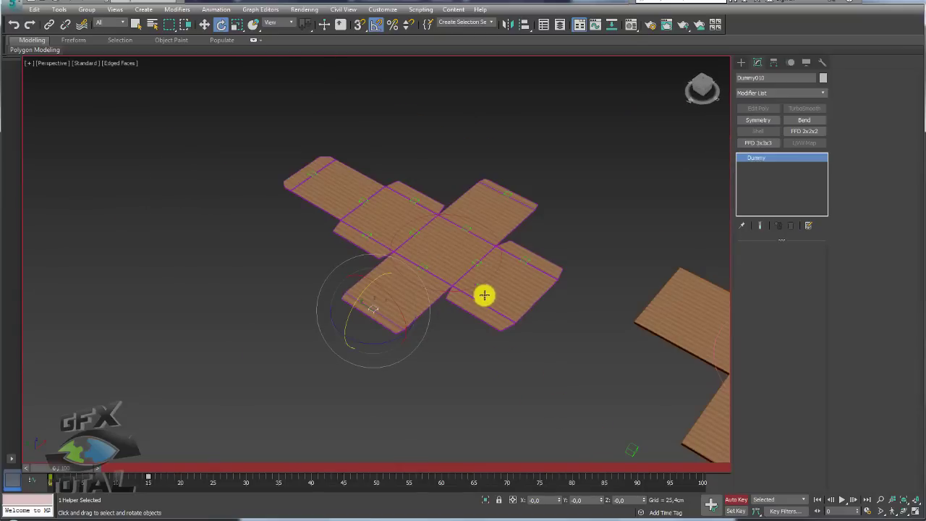
# Step: Turn off Auto Key and hide everything except the fourteen net pieces
pyautogui.click(733, 499)
pyautogui.keyDown('alt'); pyautogui.moveTo(533, 316); pyautogui.dragTo(545, 334, button='middle'); pyautogui.keyUp('alt')
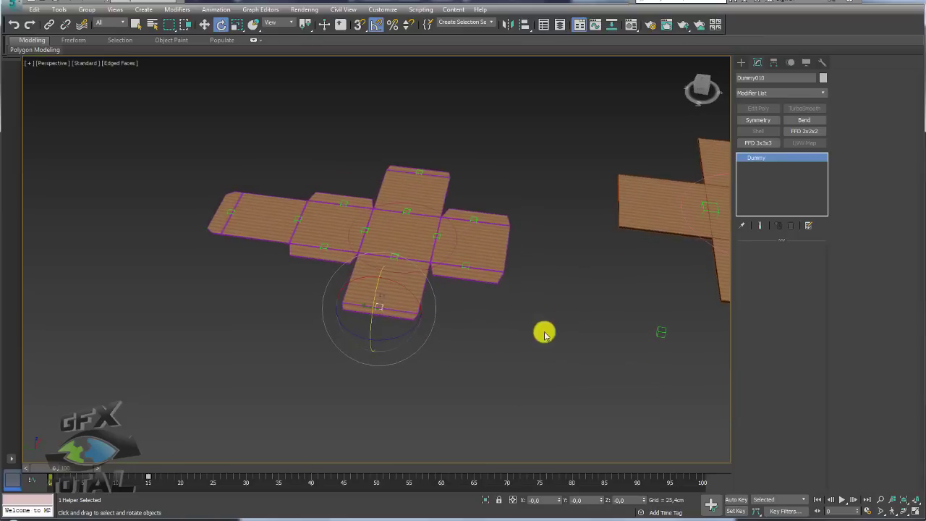
pyautogui.moveTo(213, 147); pyautogui.dragTo(450, 247)
pyautogui.rightClick(423, 238)
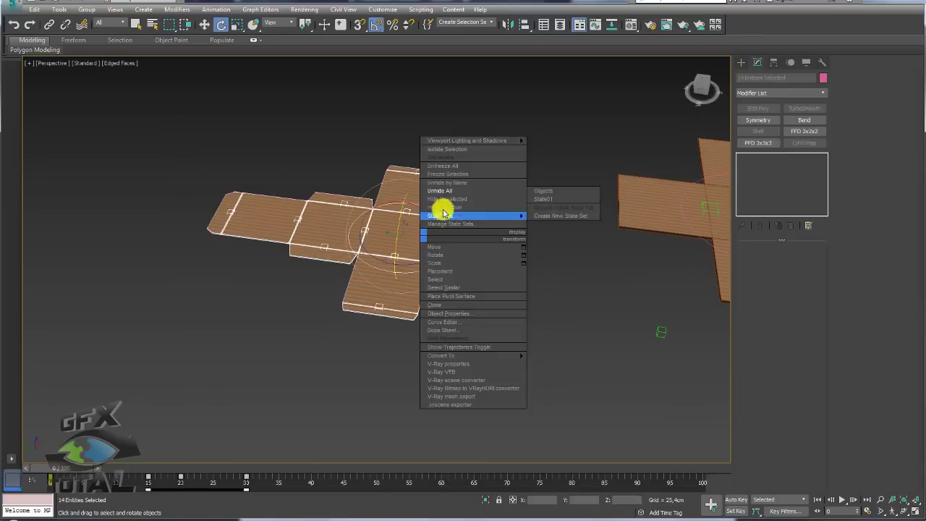
pyautogui.click(443, 207)
pyautogui.scroll(4, 473, 228)
# Step: Move the right flap bone's starting key from frame 0 to frame 9, then select two more flap bones
pyautogui.click(600, 214)
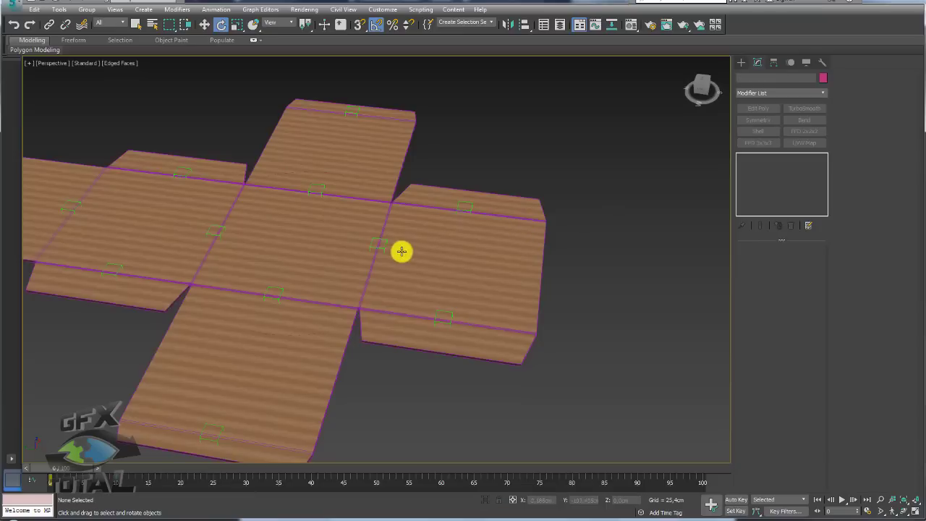
pyautogui.click(385, 246)
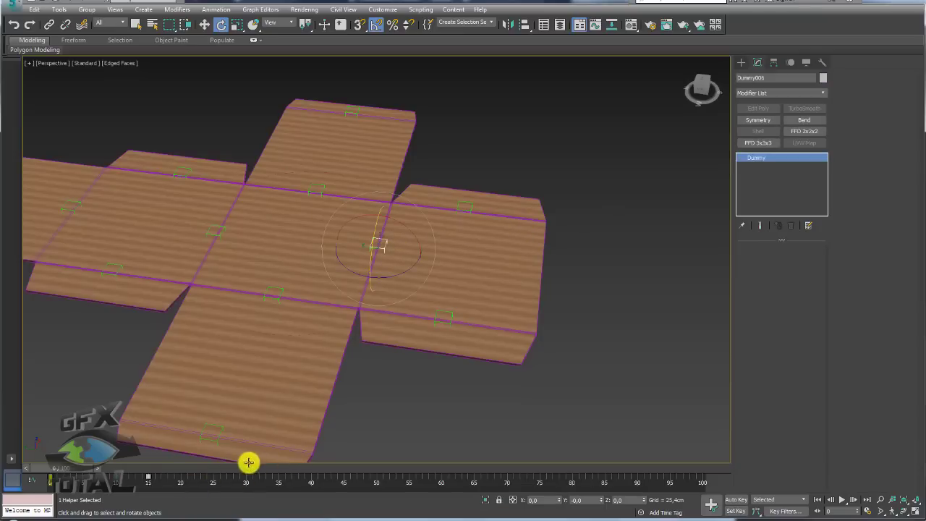
pyautogui.moveTo(50, 480)
pyautogui.mouseDown()
pyautogui.moveTo(147, 490)
pyautogui.moveTo(64, 506)
pyautogui.mouseUp()
pyautogui.press('e')
pyautogui.click(282, 292)
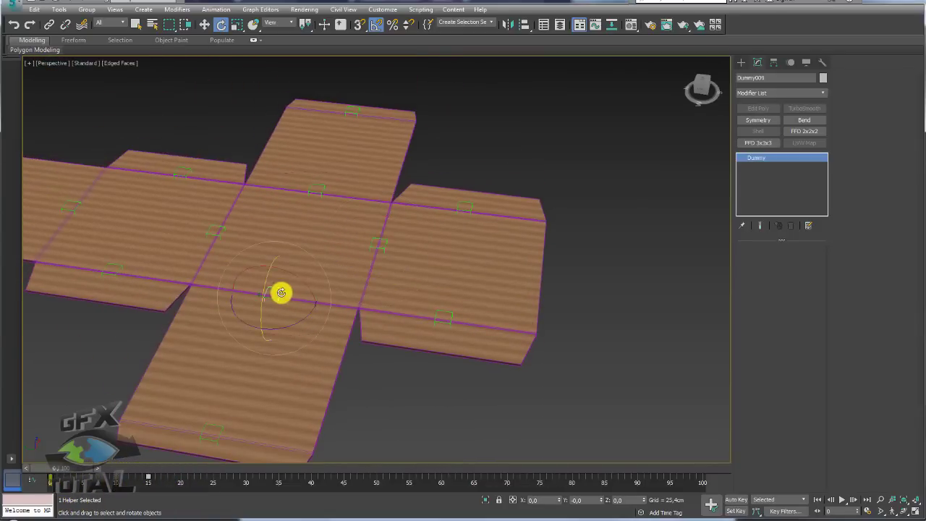
pyautogui.keyDown('ctrl'); pyautogui.click(217, 233); pyautogui.keyUp('ctrl')
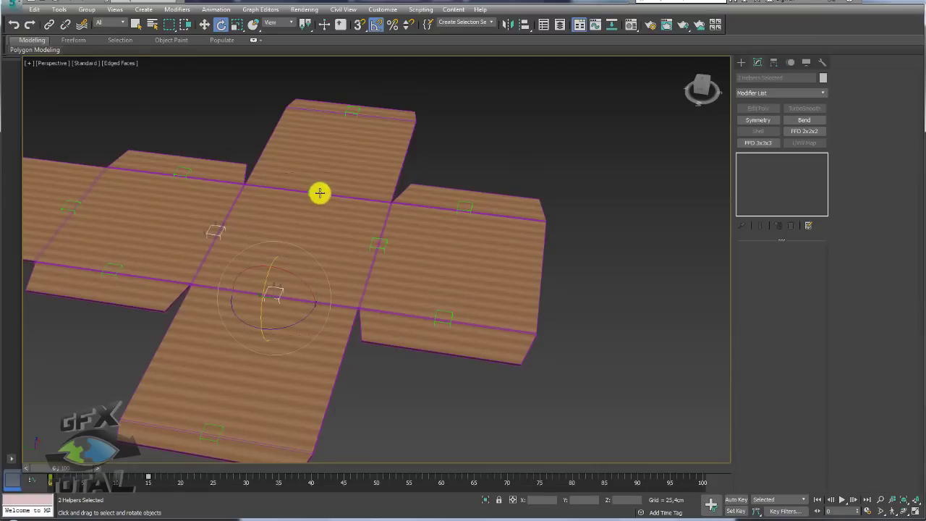
# Step: Select the three flap bones' keys on the timeline and scrub to check the folds
pyautogui.keyDown('ctrl'); pyautogui.click(319, 193); pyautogui.keyUp('ctrl')
pyautogui.moveTo(165, 481)
pyautogui.mouseDown()
pyautogui.moveTo(46, 486)
pyautogui.moveTo(144, 471)
pyautogui.moveTo(105, 477)
pyautogui.mouseUp()
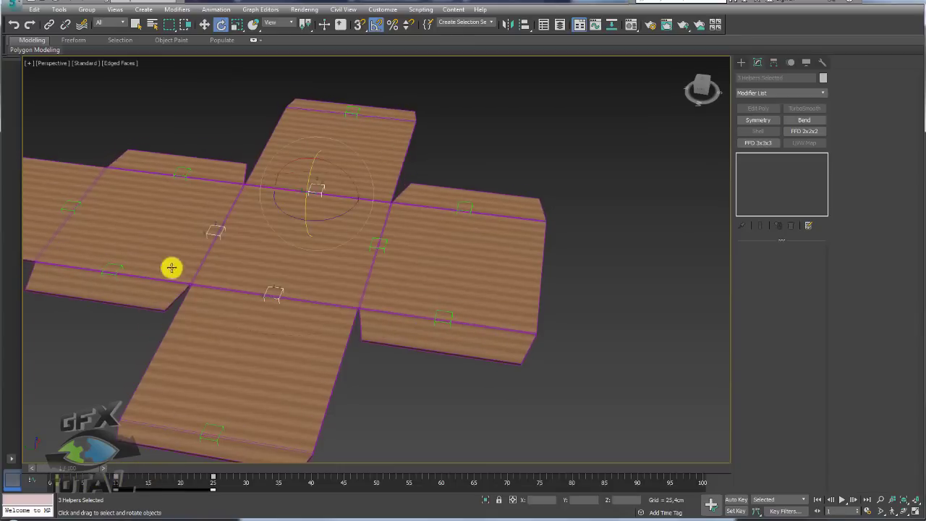
pyautogui.moveTo(171, 267); pyautogui.dragTo(484, 271, button='middle')
pyautogui.moveTo(99, 469)
pyautogui.mouseDown()
pyautogui.moveTo(180, 467)
pyautogui.moveTo(80, 472)
pyautogui.moveTo(142, 468)
pyautogui.mouseUp()
# Step: Move the left flap bone's key from frame 20 to 17 and two other bones' keys from 25 to 31
pyautogui.press('e')
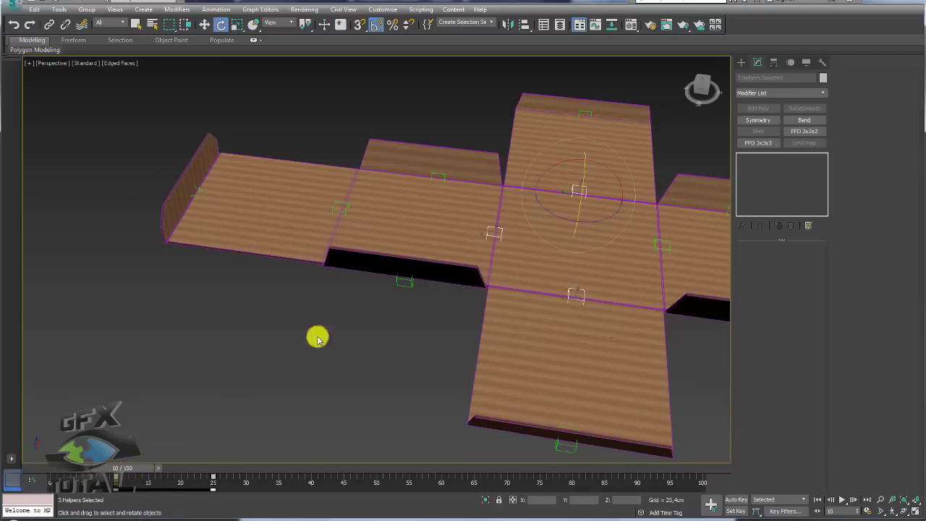
pyautogui.click(346, 208)
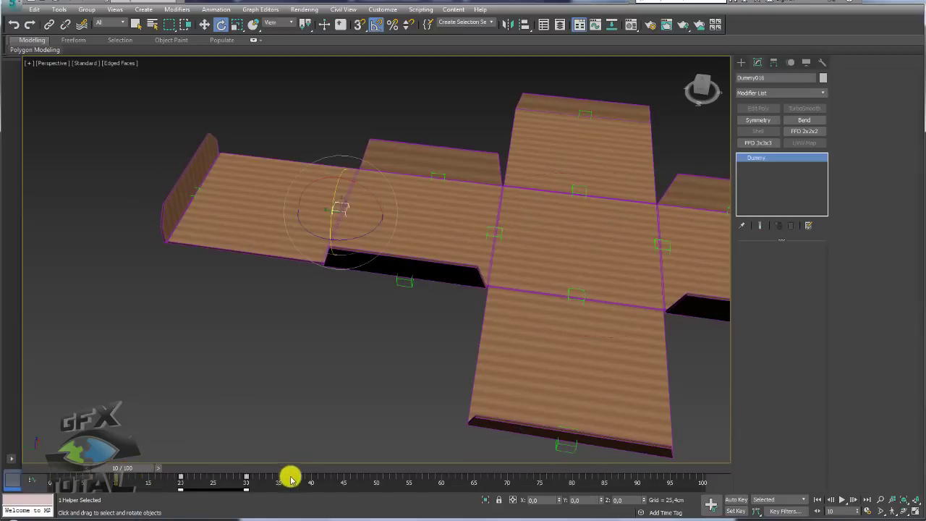
pyautogui.moveTo(181, 479); pyautogui.dragTo(123, 471)
pyautogui.press('e')
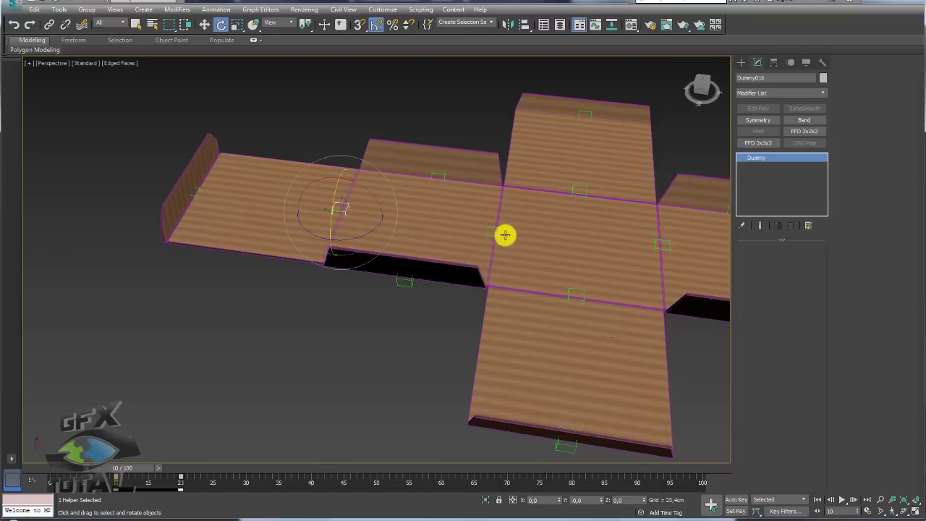
pyautogui.click(505, 235)
pyautogui.keyDown('ctrl'); pyautogui.click(578, 194); pyautogui.keyUp('ctrl')
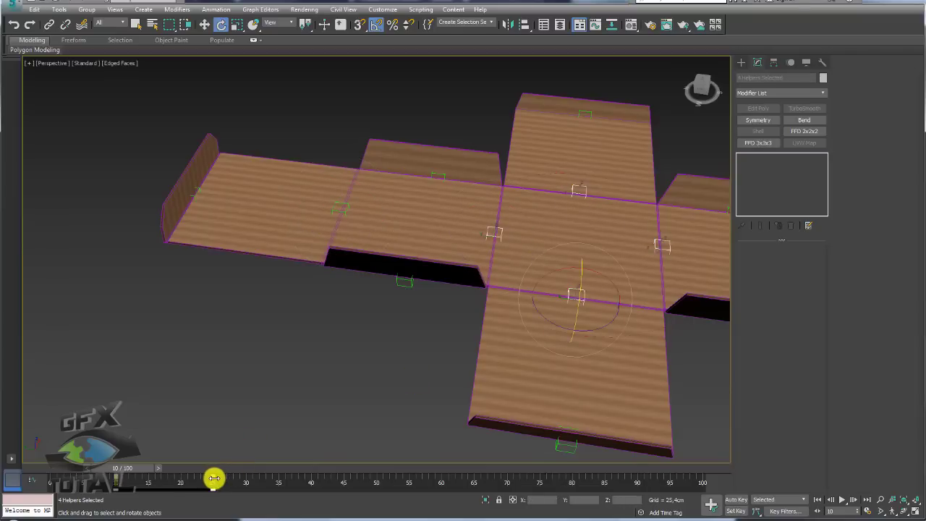
pyautogui.moveTo(215, 478); pyautogui.dragTo(255, 479)
pyautogui.moveTo(139, 469)
pyautogui.mouseDown()
pyautogui.moveTo(283, 473)
pyautogui.moveTo(289, 481)
pyautogui.moveTo(135, 486)
pyautogui.moveTo(197, 482)
pyautogui.mouseUp()
# Step: Move the outer left flap bone's key from frame 10 to frame 22
pyautogui.press('e')
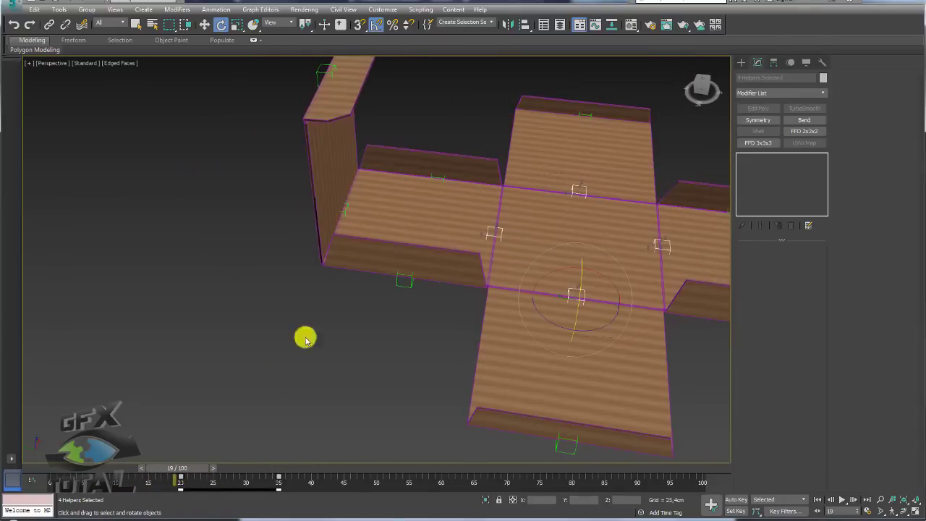
pyautogui.click(348, 207)
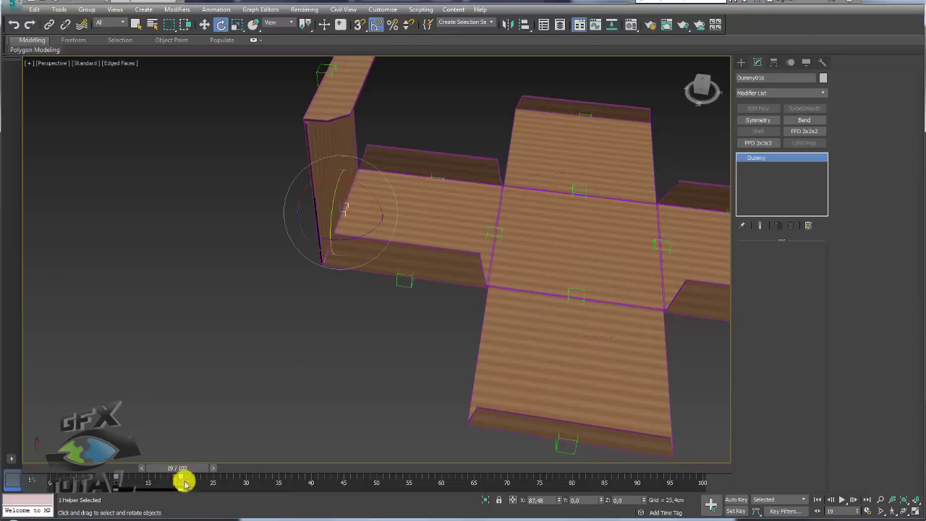
pyautogui.moveTo(194, 468); pyautogui.dragTo(182, 488)
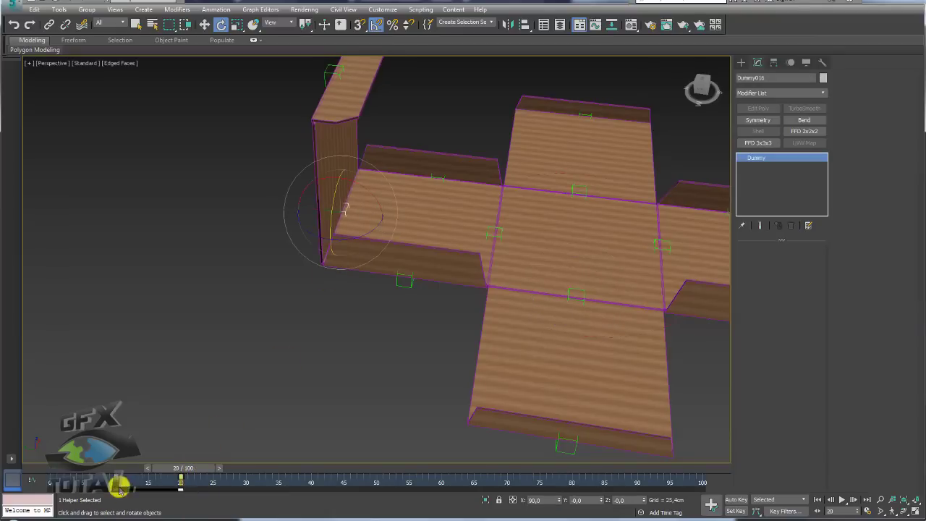
pyautogui.moveTo(115, 480)
pyautogui.mouseDown()
pyautogui.moveTo(291, 484)
pyautogui.moveTo(159, 485)
pyautogui.mouseUp()
# Step: Shift the centre-left fold bones' keys from frame 20 to 12 and orbit around the box
pyautogui.press('e')
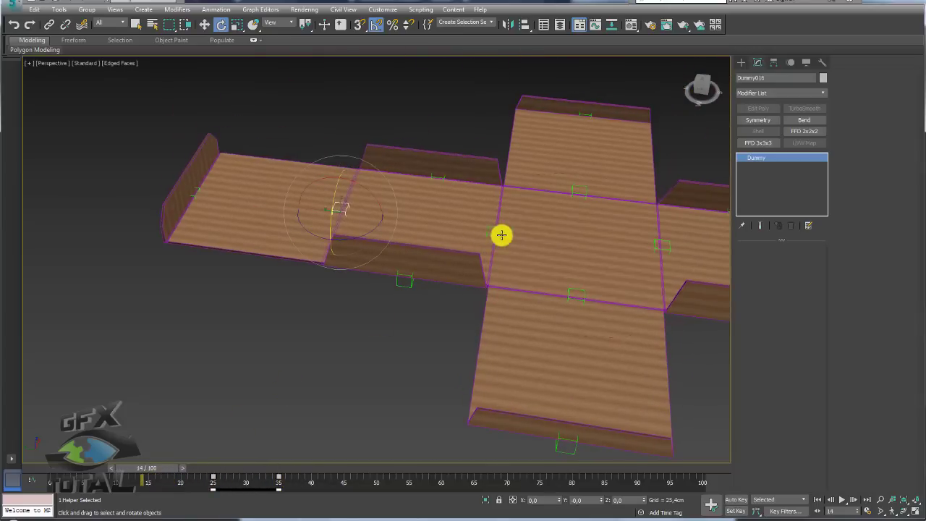
pyautogui.click(501, 235)
pyautogui.keyDown('ctrl'); pyautogui.click(583, 191); pyautogui.keyUp('ctrl')
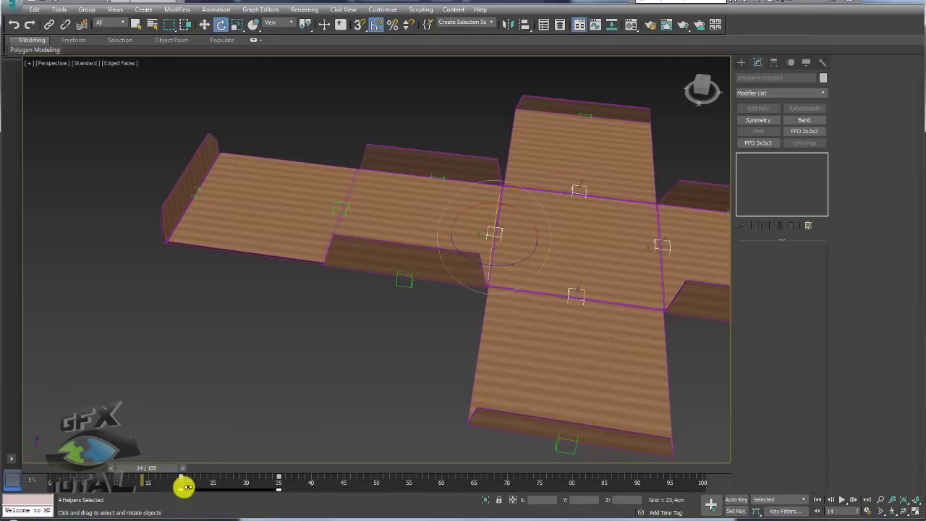
pyautogui.moveTo(180, 480)
pyautogui.mouseDown()
pyautogui.moveTo(126, 485)
pyautogui.moveTo(152, 471)
pyautogui.moveTo(217, 474)
pyautogui.mouseUp()
pyautogui.press('e')
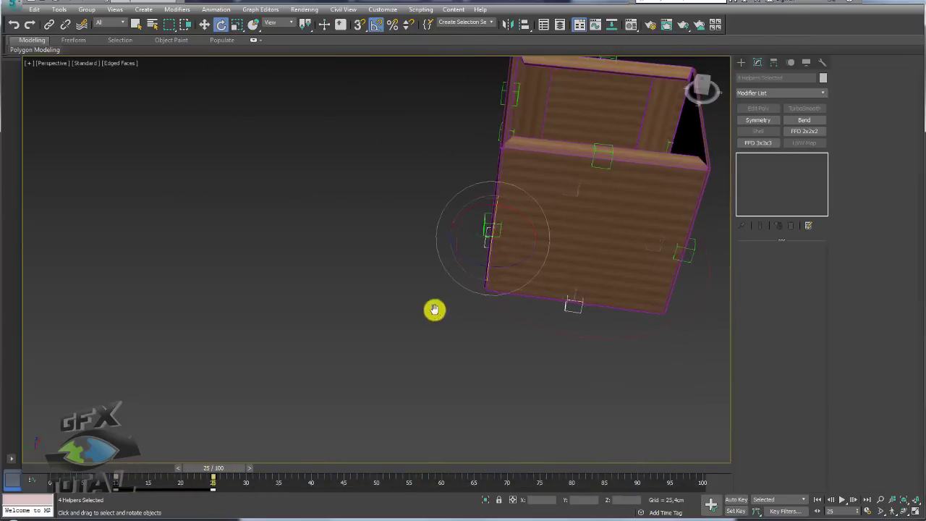
pyautogui.keyDown('alt'); pyautogui.moveTo(434, 311); pyautogui.dragTo(372, 327, button='middle'); pyautogui.keyUp('alt')
pyautogui.scroll(-5, 371, 327)
pyautogui.moveTo(217, 470)
pyautogui.mouseDown()
pyautogui.moveTo(282, 468)
pyautogui.moveTo(155, 479)
pyautogui.moveTo(224, 474)
pyautogui.mouseUp()
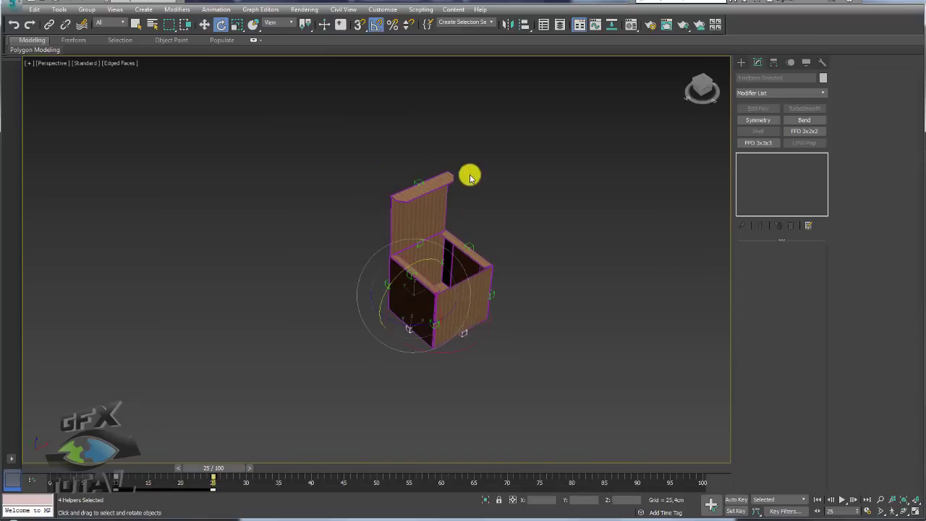
# Step: Move the lid top bone's starting key from frame 0 to frame 25
pyautogui.click(415, 182)
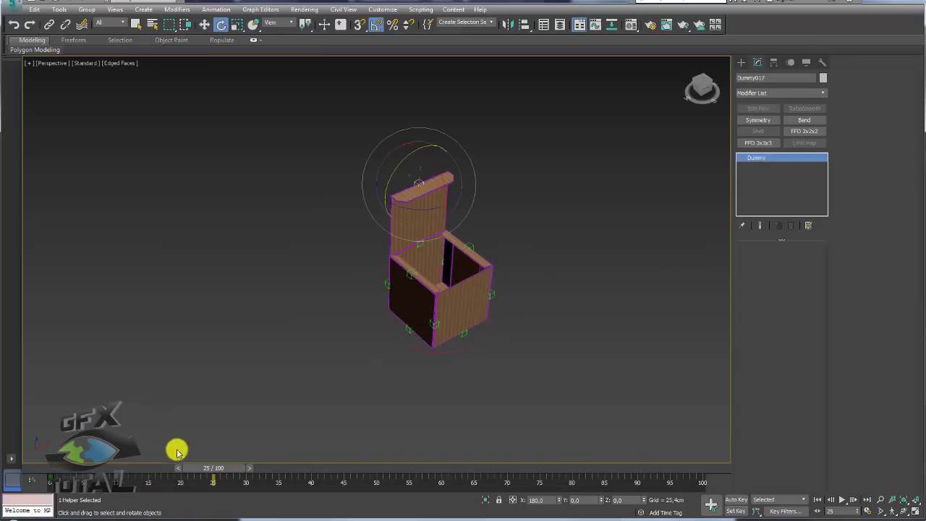
pyautogui.click(217, 483)
pyautogui.moveTo(47, 479); pyautogui.dragTo(158, 482)
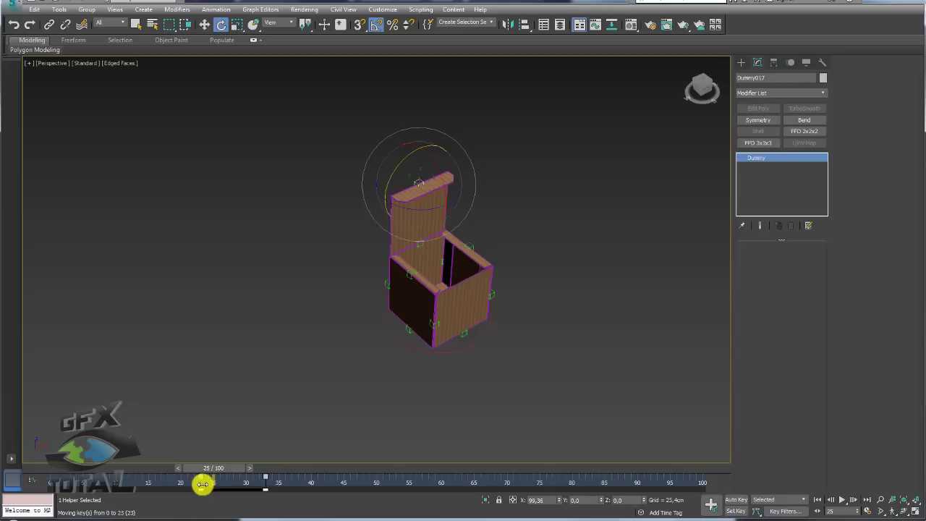
pyautogui.moveTo(214, 479)
pyautogui.mouseDown()
pyautogui.moveTo(262, 468)
pyautogui.moveTo(175, 469)
pyautogui.moveTo(156, 480)
pyautogui.moveTo(190, 467)
pyautogui.moveTo(273, 476)
pyautogui.moveTo(198, 475)
pyautogui.moveTo(227, 470)
pyautogui.mouseUp()
pyautogui.press('e')
pyautogui.press('e')
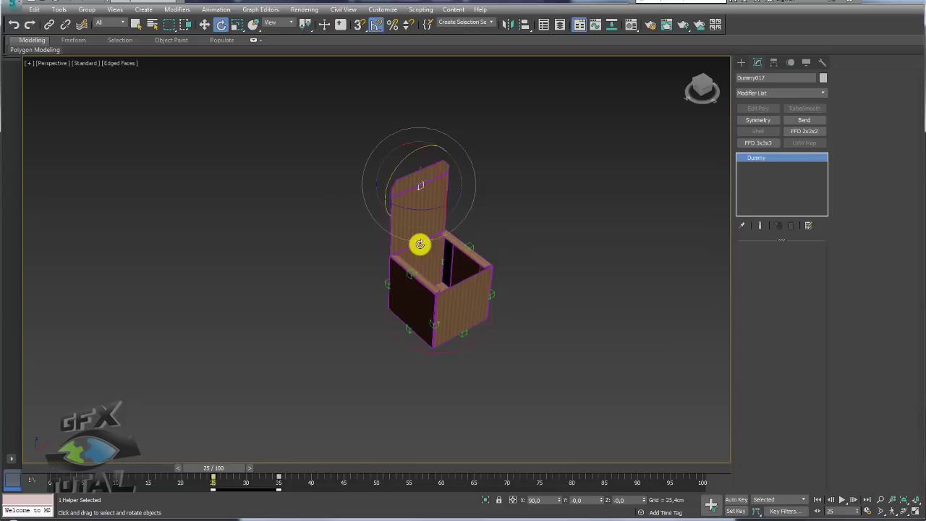
# Step: Shift the lid hinge bone's keys to frames 35 and 45
pyautogui.hotkey('ctrl', 'd')
pyautogui.click(419, 242)
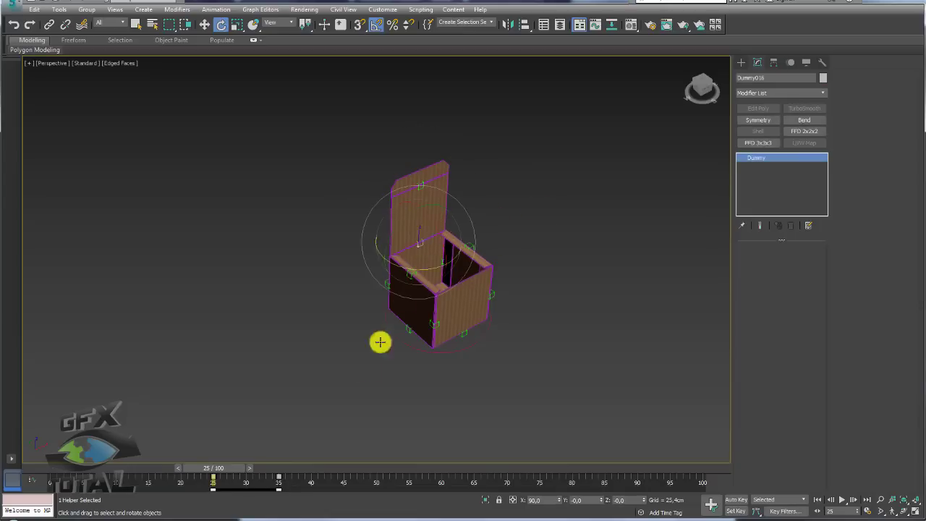
pyautogui.moveTo(213, 476)
pyautogui.mouseDown()
pyautogui.moveTo(278, 481)
pyautogui.moveTo(241, 471)
pyautogui.moveTo(335, 470)
pyautogui.moveTo(296, 471)
pyautogui.moveTo(344, 479)
pyautogui.moveTo(350, 470)
pyautogui.moveTo(260, 471)
pyautogui.moveTo(279, 467)
pyautogui.mouseUp()
pyautogui.press('e')
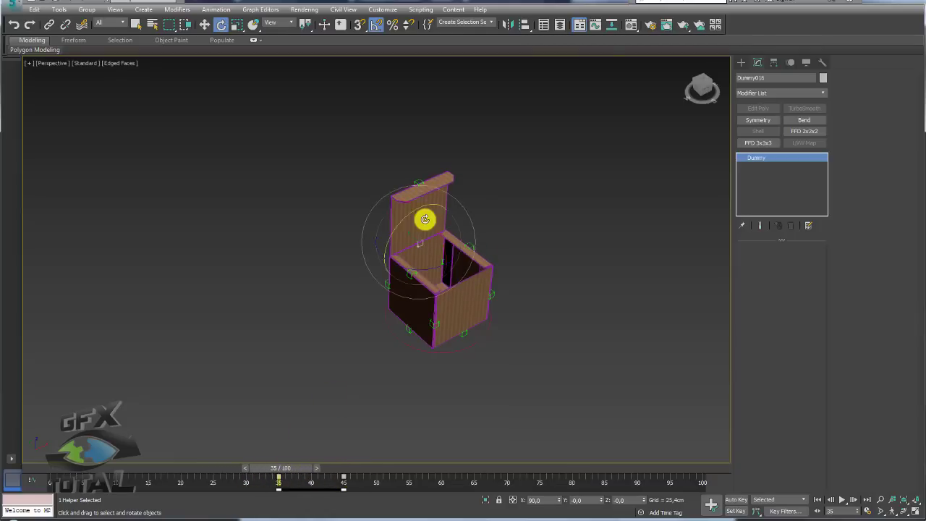
pyautogui.click(420, 181)
pyautogui.scroll(5, 424, 190)
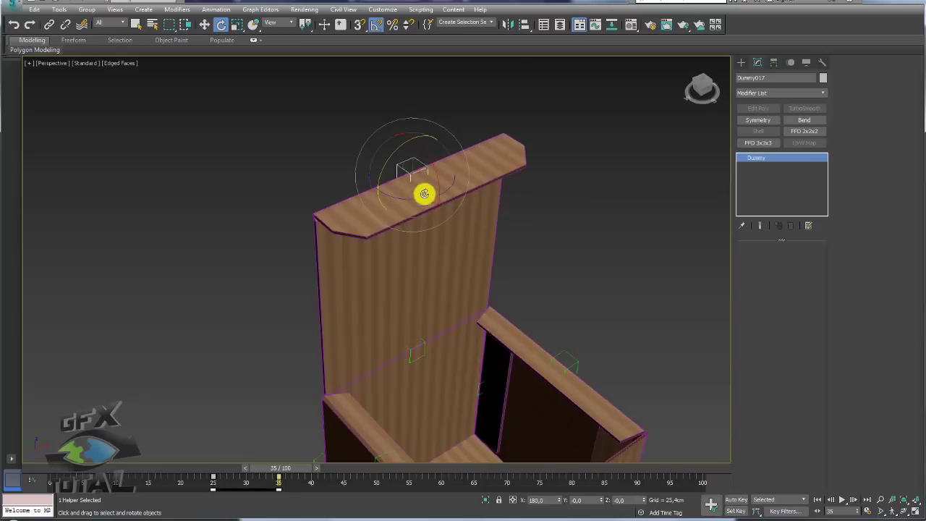
# Step: With Auto Key on, rotate the tuck flap bone 5° further, then preview the closed box at frame 47
pyautogui.click(741, 501)
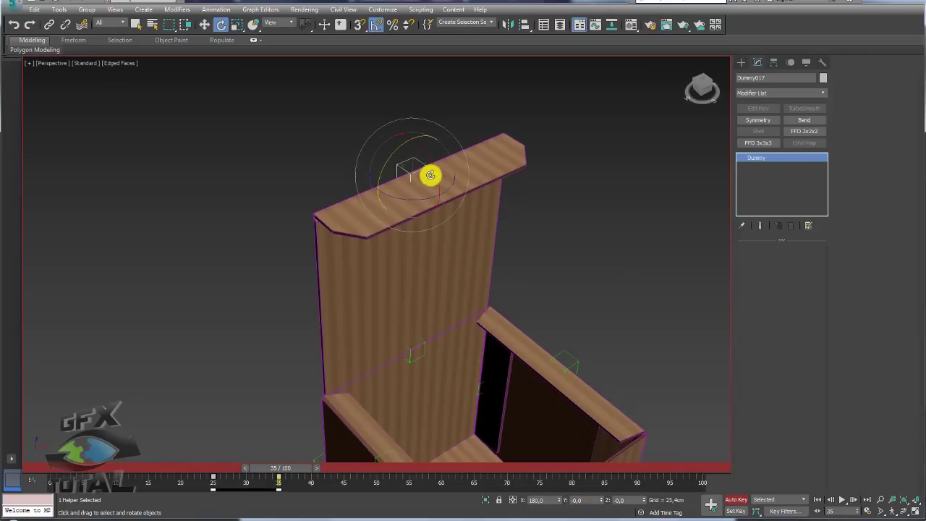
pyautogui.moveTo(434, 165); pyautogui.dragTo(435, 168)
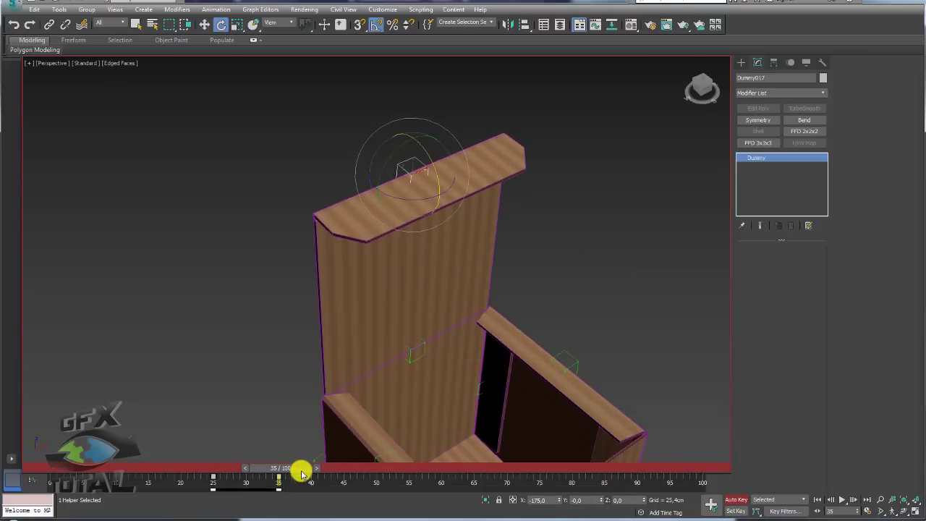
pyautogui.moveTo(302, 473); pyautogui.dragTo(362, 471)
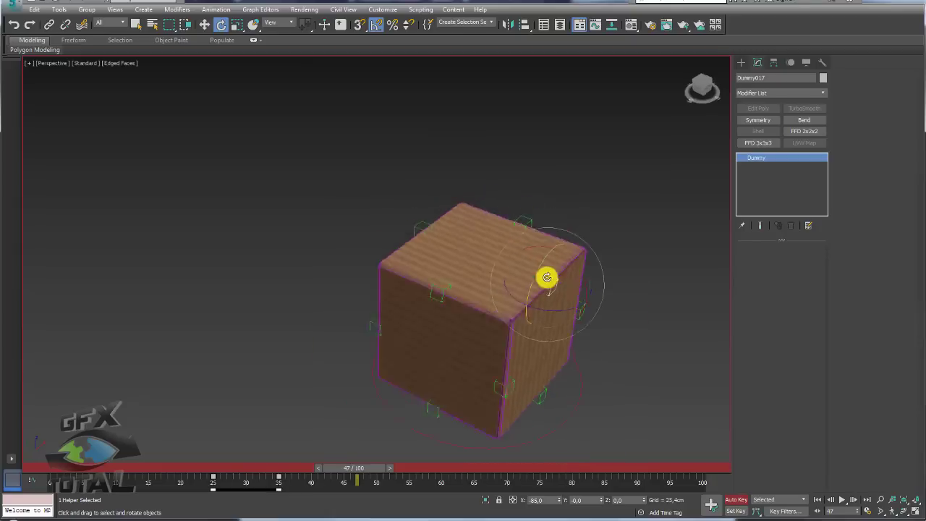
pyautogui.moveTo(547, 277)
pyautogui.keyDown('alt'); pyautogui.mouseDown(button='middle')
pyautogui.moveTo(636, 282)
pyautogui.moveTo(546, 348)
pyautogui.moveTo(427, 347)
pyautogui.moveTo(572, 355)
pyautogui.moveTo(394, 424)
pyautogui.mouseUp(button='middle'); pyautogui.keyUp('alt')
pyautogui.click(637, 283)
pyautogui.moveTo(362, 473)
pyautogui.mouseDown()
pyautogui.moveTo(145, 466)
pyautogui.moveTo(398, 468)
pyautogui.moveTo(33, 512)
pyautogui.mouseUp()
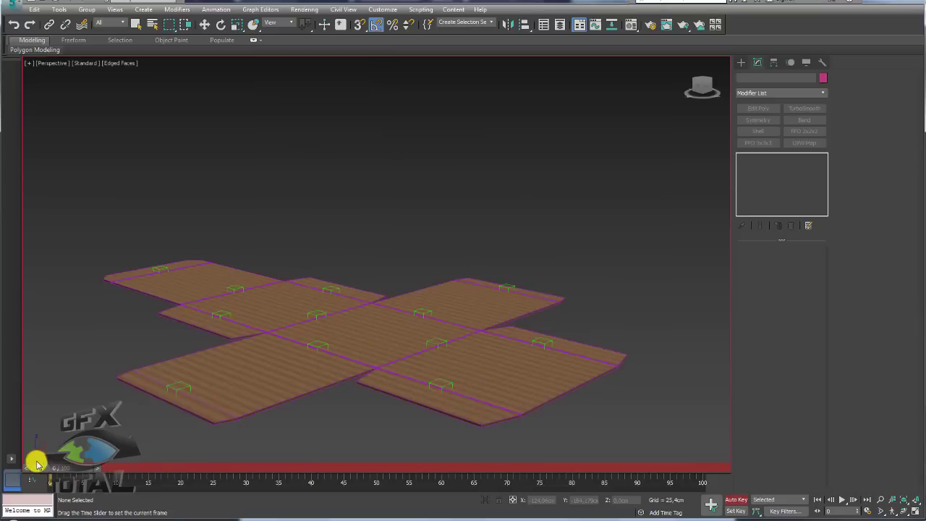
# Step: Scrub the box closed and trial-rotate it with its circle control, cancelling each rotation
pyautogui.press('e')
pyautogui.moveTo(73, 472); pyautogui.dragTo(362, 468)
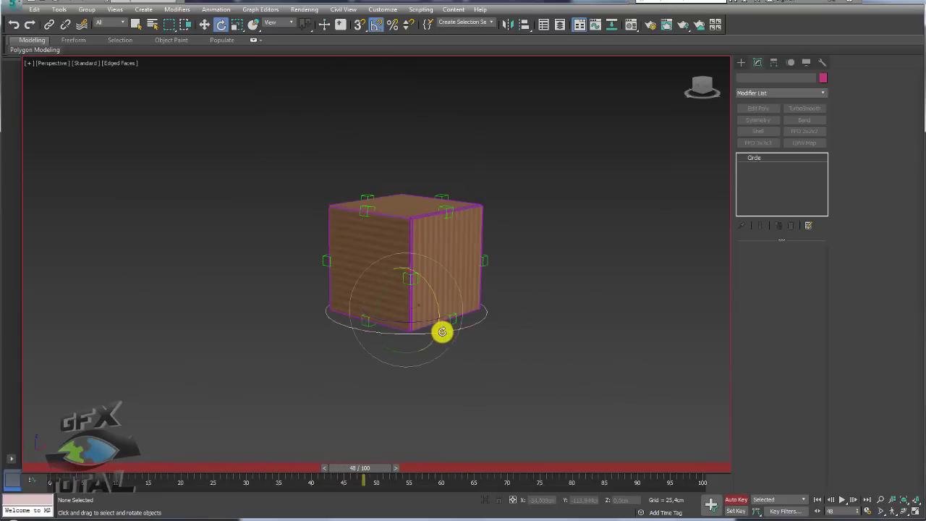
pyautogui.moveTo(441, 331); pyautogui.dragTo(446, 348)
pyautogui.moveTo(412, 319)
pyautogui.mouseDown()
pyautogui.moveTo(446, 341)
pyautogui.moveTo(392, 318)
pyautogui.moveTo(509, 296)
pyautogui.mouseUp()
pyautogui.rightClick(491, 343)
pyautogui.moveTo(490, 343); pyautogui.dragTo(422, 327)
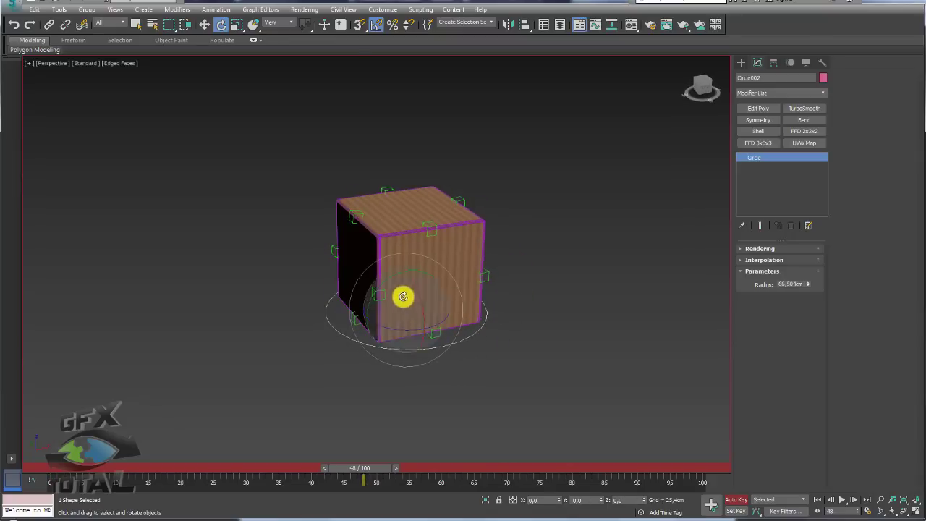
pyautogui.moveTo(403, 296)
pyautogui.mouseDown()
pyautogui.moveTo(492, 311)
pyautogui.moveTo(473, 254)
pyautogui.moveTo(401, 282)
pyautogui.moveTo(417, 307)
pyautogui.moveTo(463, 273)
pyautogui.moveTo(442, 318)
pyautogui.mouseUp()
pyautogui.rightClick(420, 324)
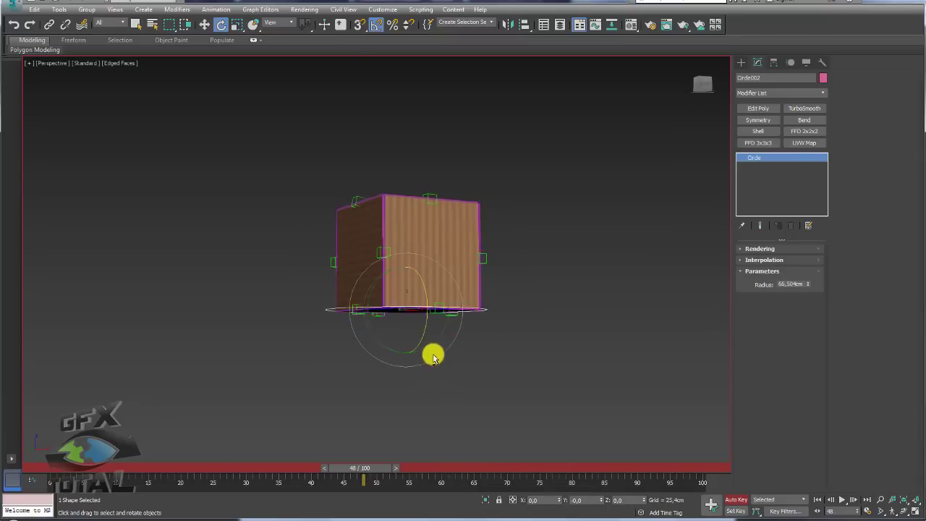
# Step: Return to frame 0, turn off Auto Key, and frame the flat net at a lower angle
pyautogui.moveTo(364, 468); pyautogui.dragTo(54, 468)
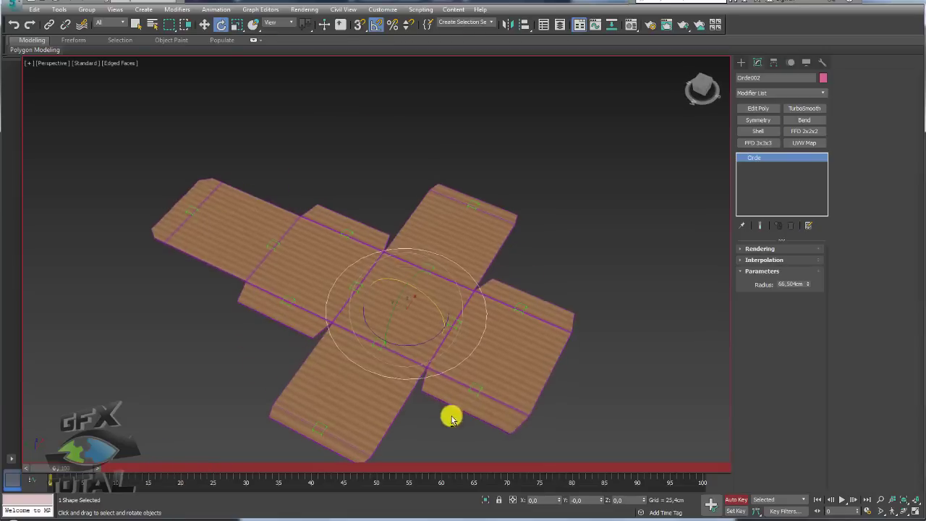
pyautogui.moveTo(450, 418); pyautogui.dragTo(558, 335, button='middle')
pyautogui.click(734, 500)
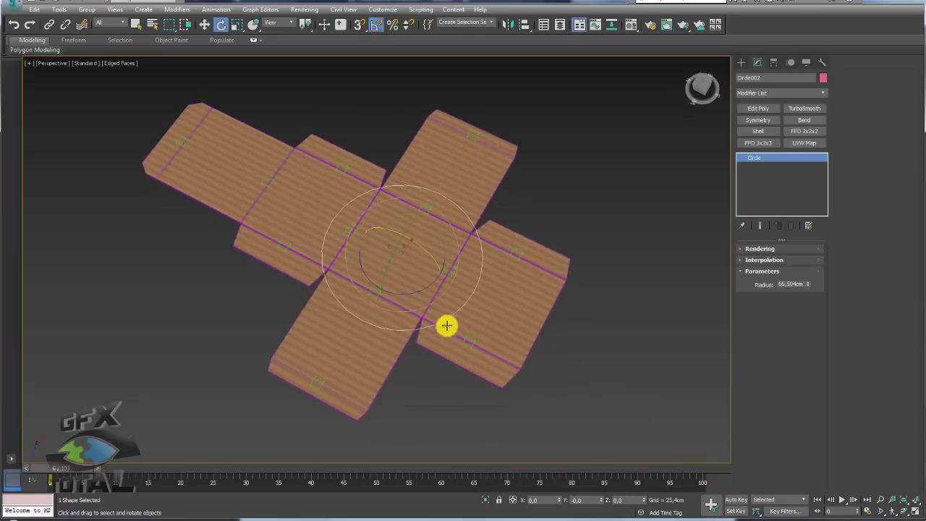
pyautogui.scroll(3, 424, 251)
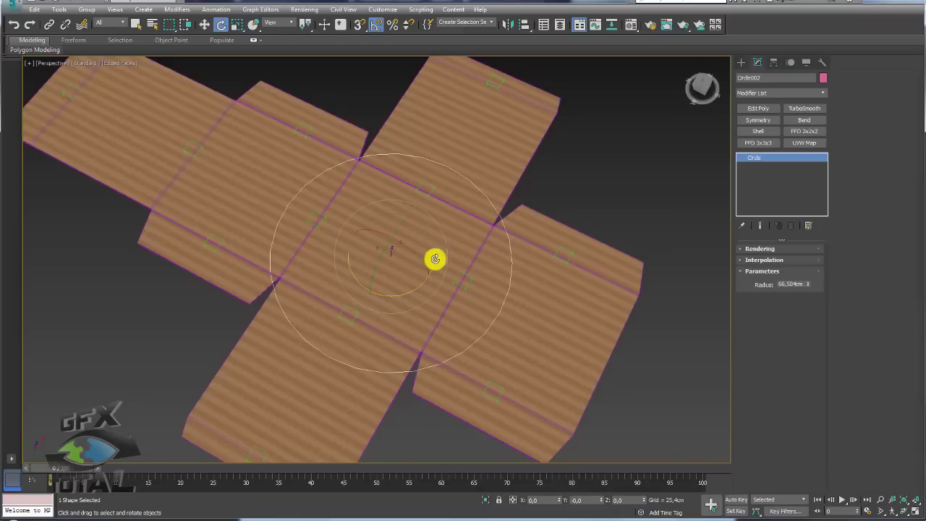
pyautogui.scroll(-4, 510, 268)
pyautogui.keyDown('alt'); pyautogui.moveTo(463, 297); pyautogui.dragTo(330, 282, button='middle'); pyautogui.keyUp('alt')
# Step: Unhide all objects and layers from the quad menu, confirming with Yes
pyautogui.rightClick(337, 297)
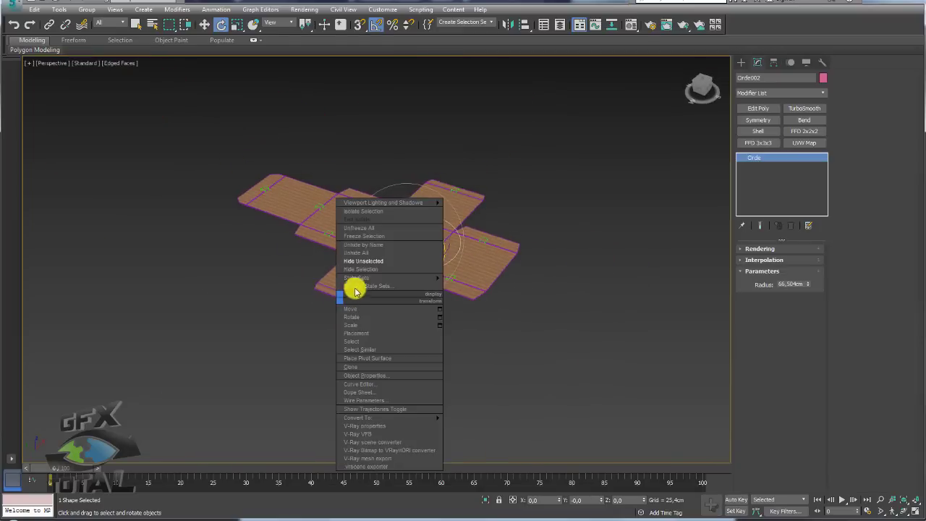
pyautogui.click(369, 253)
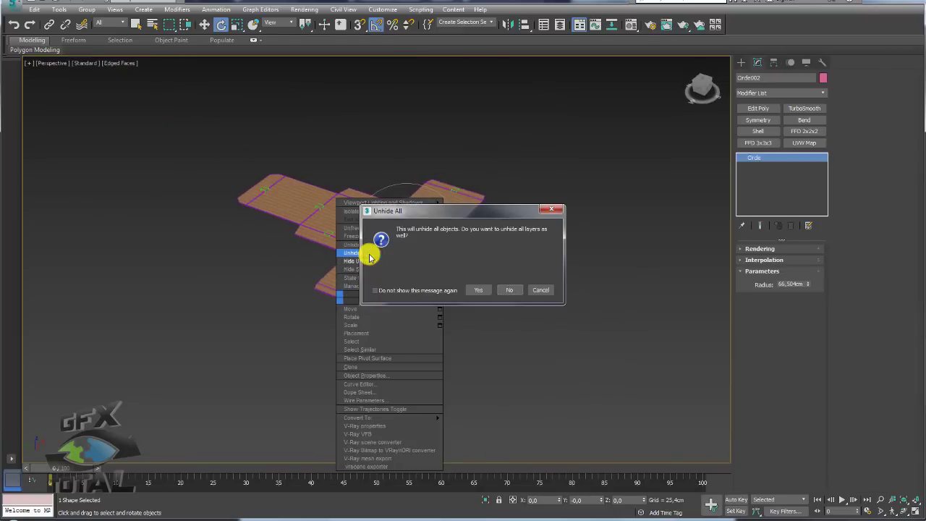
pyautogui.click(502, 290)
pyautogui.moveTo(527, 314)
pyautogui.keyDown('alt'); pyautogui.mouseDown(button='middle')
pyautogui.moveTo(355, 318)
pyautogui.moveTo(519, 311)
pyautogui.mouseUp(button='middle'); pyautogui.keyUp('alt')
pyautogui.scroll(-2, 397, 310)
# Step: In the Layer Explorer, hide the 0 (default) layer and select one of the ossos-caixa bone plates
pyautogui.click(559, 25)
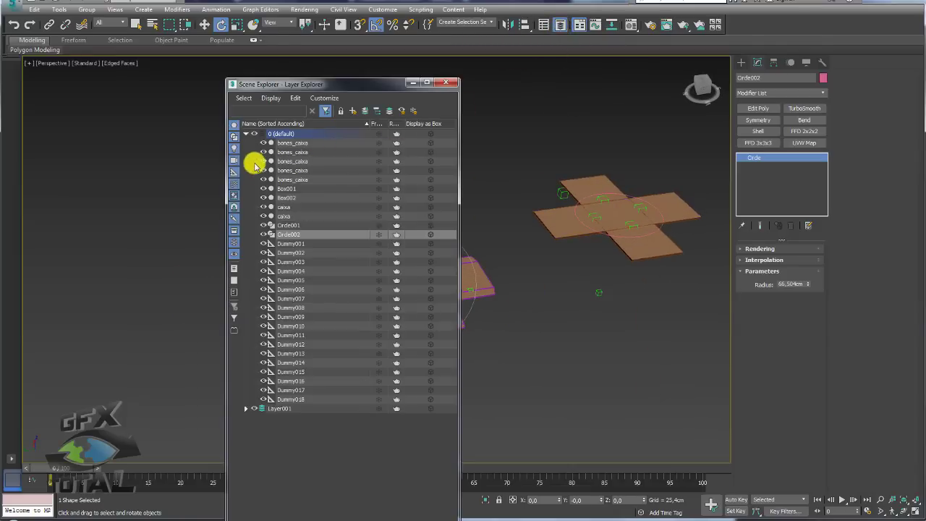
pyautogui.click(246, 133)
pyautogui.click(246, 134)
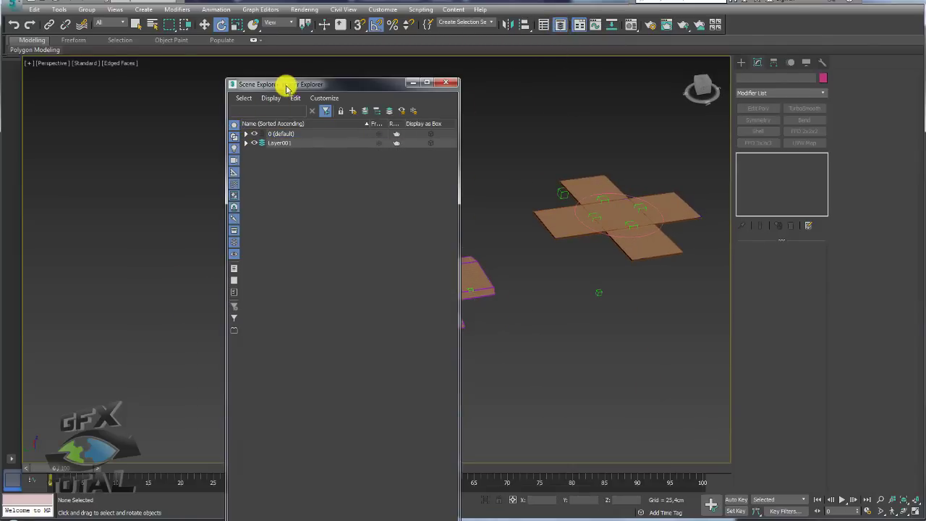
pyautogui.moveTo(288, 88); pyautogui.dragTo(223, 72)
pyautogui.click(190, 117)
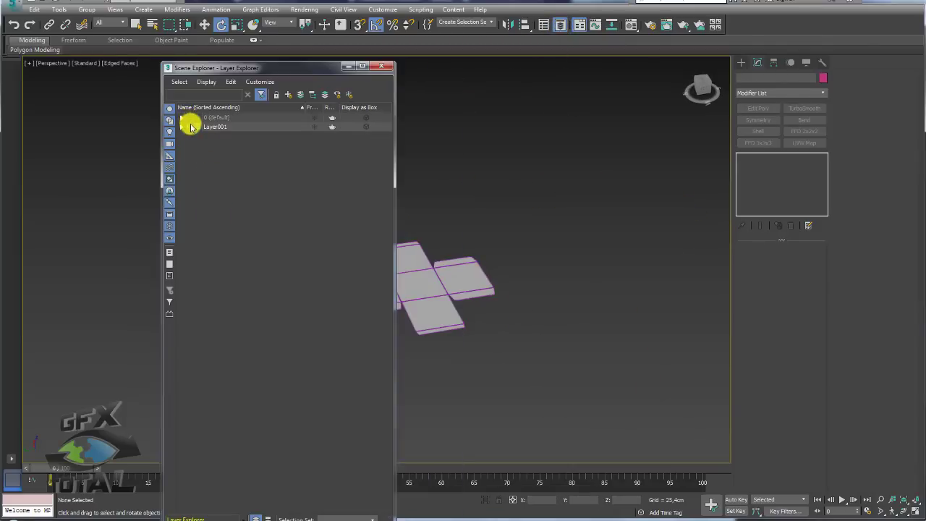
pyautogui.scroll(3, 517, 231)
pyautogui.scroll(2, 548, 262)
pyautogui.click(547, 261)
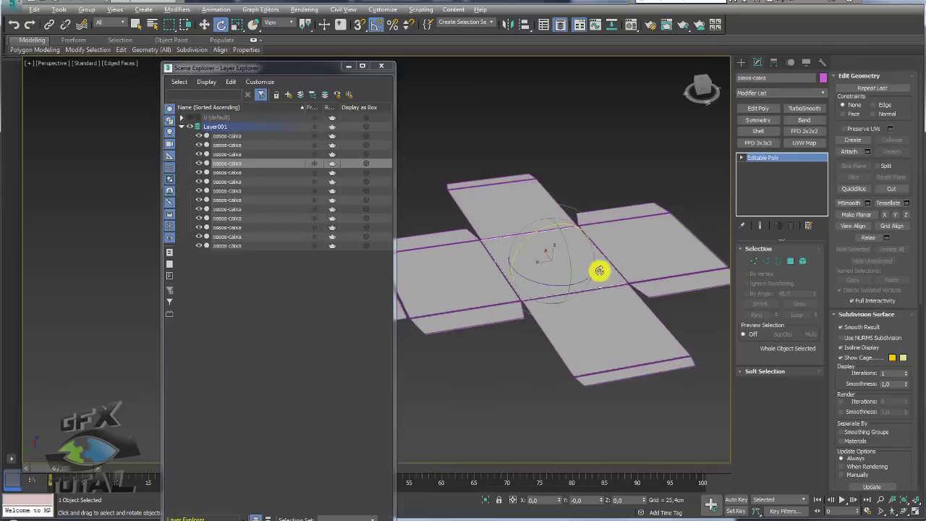
pyautogui.keyDown('alt'); pyautogui.moveTo(598, 268); pyautogui.dragTo(515, 302, button='middle'); pyautogui.keyUp('alt')
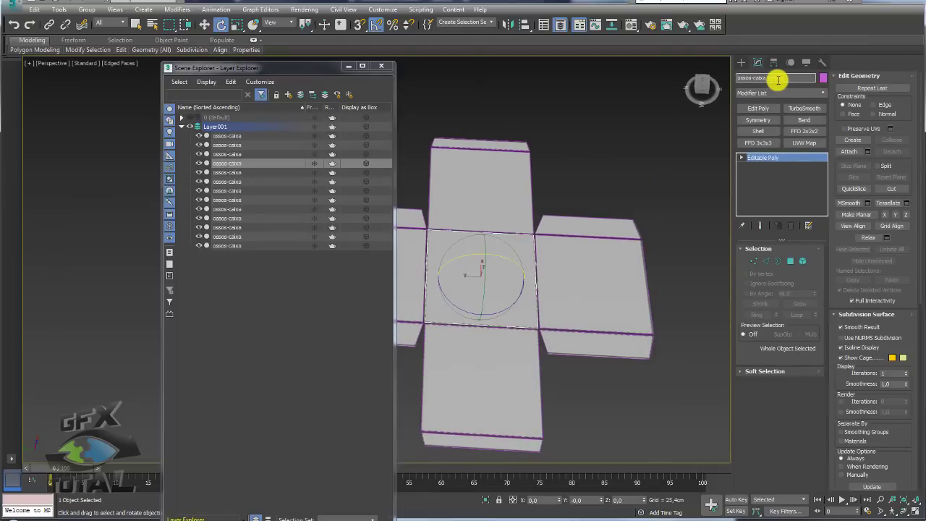
pyautogui.keyDown('alt'); pyautogui.moveTo(646, 217); pyautogui.dragTo(567, 219, button='middle'); pyautogui.keyUp('alt')
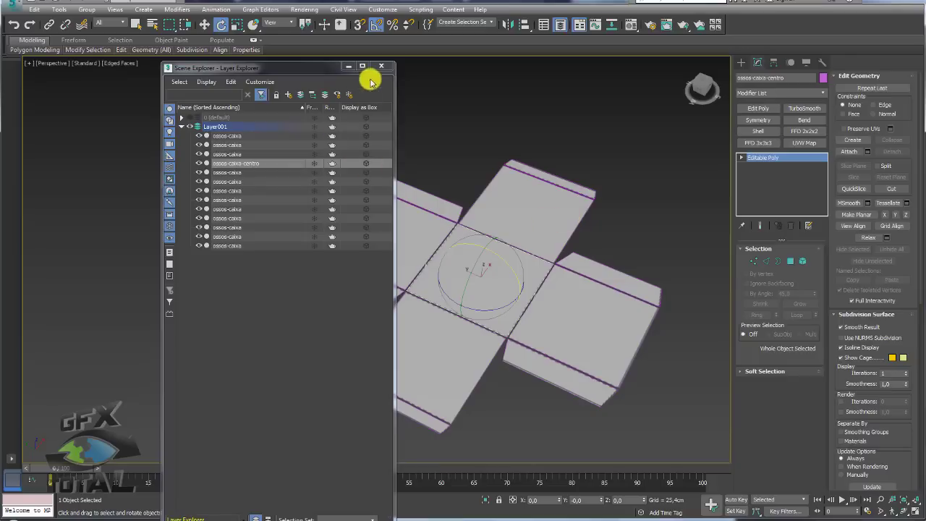
# Step: Show the 0 (default) layer again, hide Layer001, and inspect the skinned caixa net
pyautogui.click(188, 129)
pyautogui.click(190, 117)
pyautogui.click(558, 207)
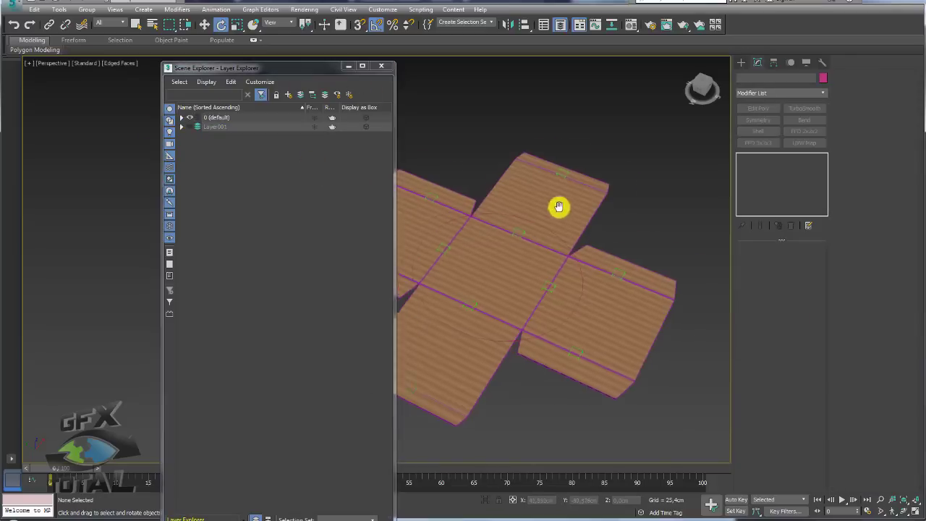
pyautogui.moveTo(558, 206)
pyautogui.mouseDown(button='middle')
pyautogui.moveTo(589, 257)
pyautogui.moveTo(562, 248)
pyautogui.mouseUp(button='middle')
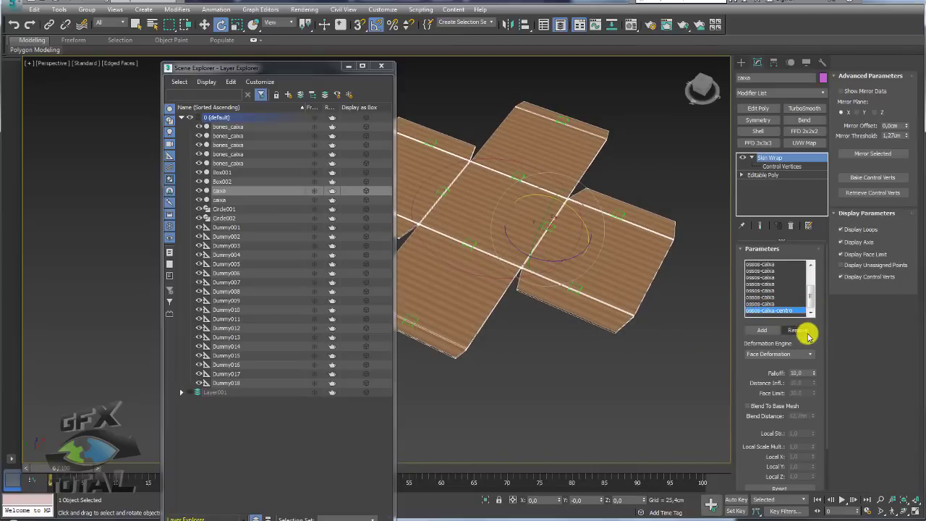
pyautogui.scroll(-3, 610, 357)
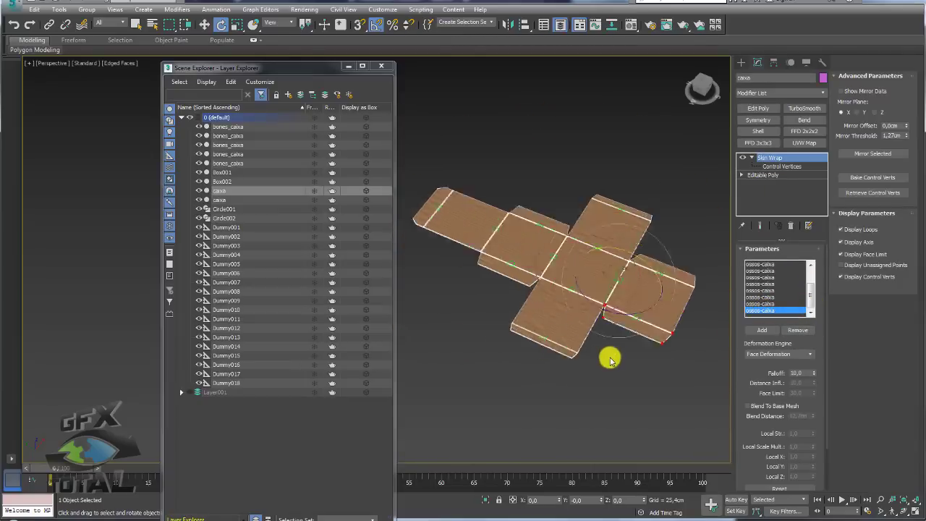
pyautogui.keyDown('alt'); pyautogui.moveTo(667, 357); pyautogui.dragTo(663, 347, button='middle'); pyautogui.keyUp('alt')
pyautogui.click(727, 311)
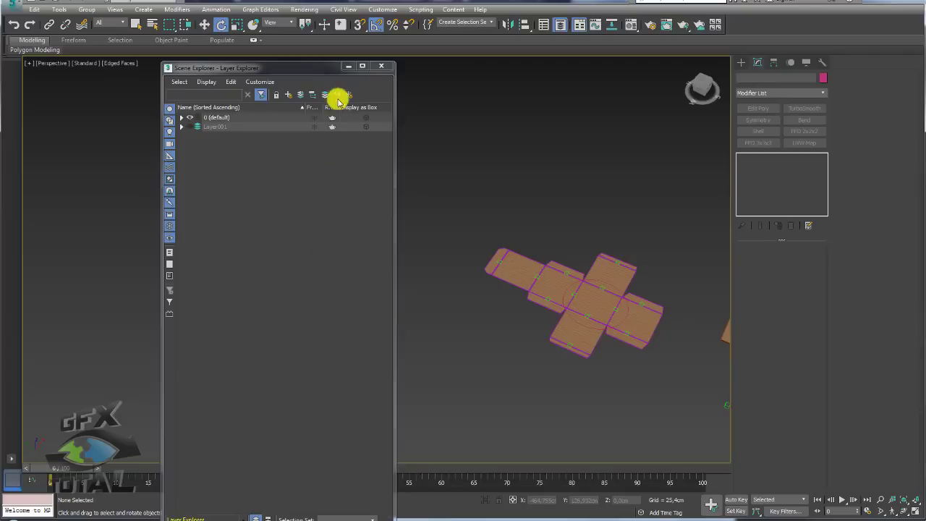
# Step: Minimize the Layer Explorer, scrub the box closed, and trial-rotate Circle002 before cancelling
pyautogui.click(348, 66)
pyautogui.moveTo(87, 468)
pyautogui.mouseDown()
pyautogui.moveTo(382, 482)
pyautogui.moveTo(306, 480)
pyautogui.moveTo(372, 480)
pyautogui.moveTo(363, 482)
pyautogui.mouseUp()
pyautogui.press('e')
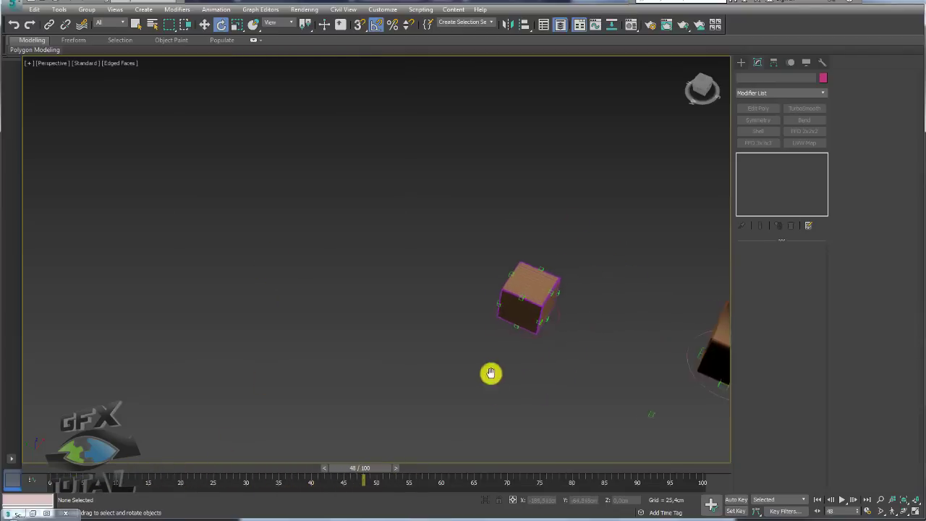
pyautogui.scroll(3, 491, 373)
pyautogui.click(523, 311)
pyautogui.moveTo(535, 267)
pyautogui.mouseDown()
pyautogui.moveTo(506, 231)
pyautogui.moveTo(595, 267)
pyautogui.moveTo(514, 234)
pyautogui.moveTo(554, 212)
pyautogui.moveTo(563, 264)
pyautogui.mouseUp()
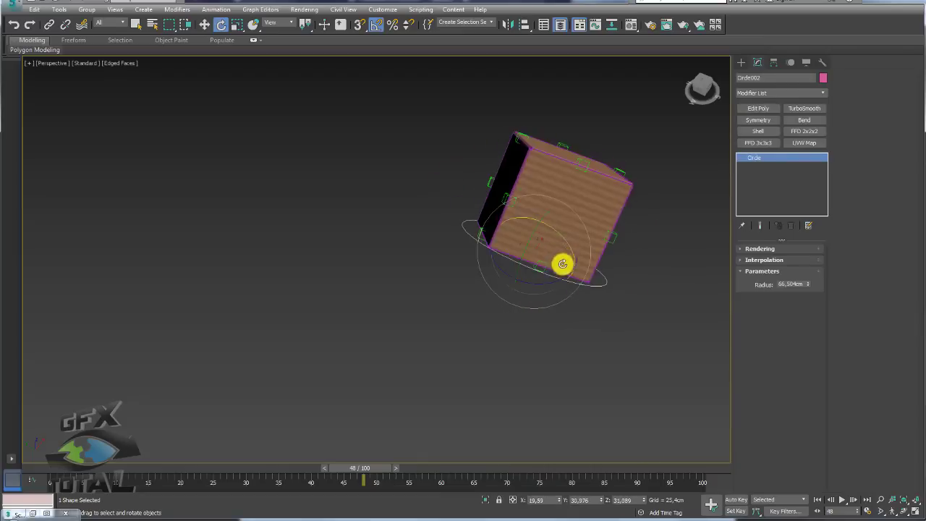
pyautogui.rightClick(463, 352)
pyautogui.keyDown('alt'); pyautogui.moveTo(463, 352); pyautogui.dragTo(333, 351, button='middle'); pyautogui.keyUp('alt')
pyautogui.scroll(-3, 300, 338)
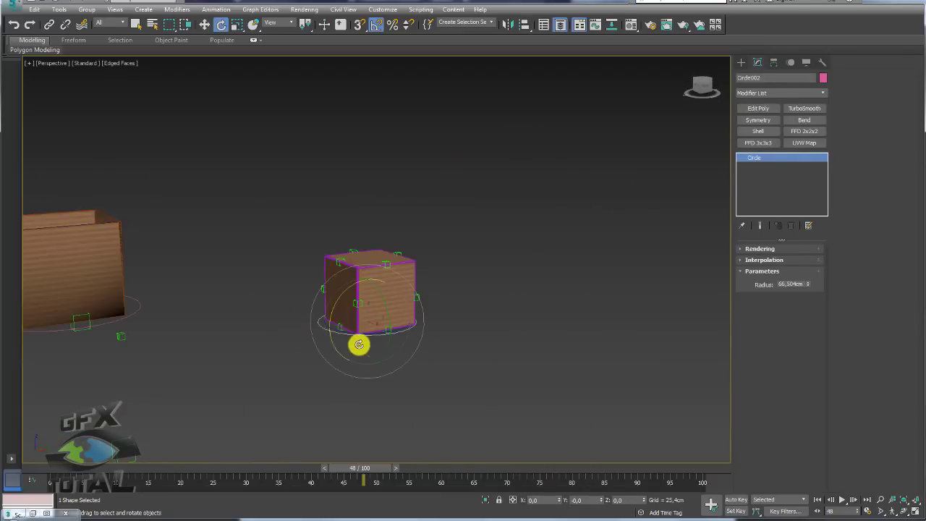
pyautogui.scroll(5, 358, 345)
# Step: Return the animation to frame 0, then scrub so the net folds into a box
pyautogui.moveTo(358, 470)
pyautogui.mouseDown()
pyautogui.moveTo(49, 479)
pyautogui.moveTo(403, 490)
pyautogui.moveTo(49, 481)
pyautogui.mouseUp()
pyautogui.press('e')
pyautogui.scroll(3, 325, 353)
pyautogui.scroll(-2, 325, 353)
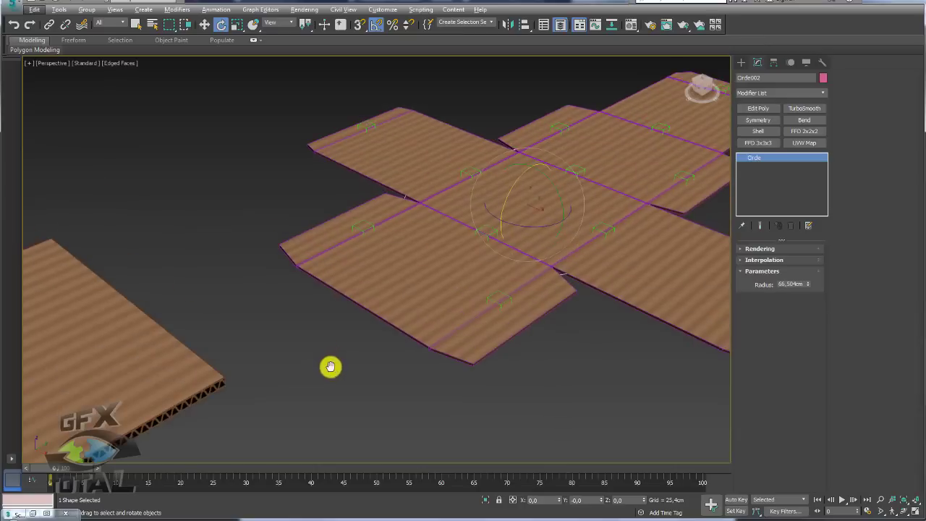
pyautogui.scroll(-3, 331, 368)
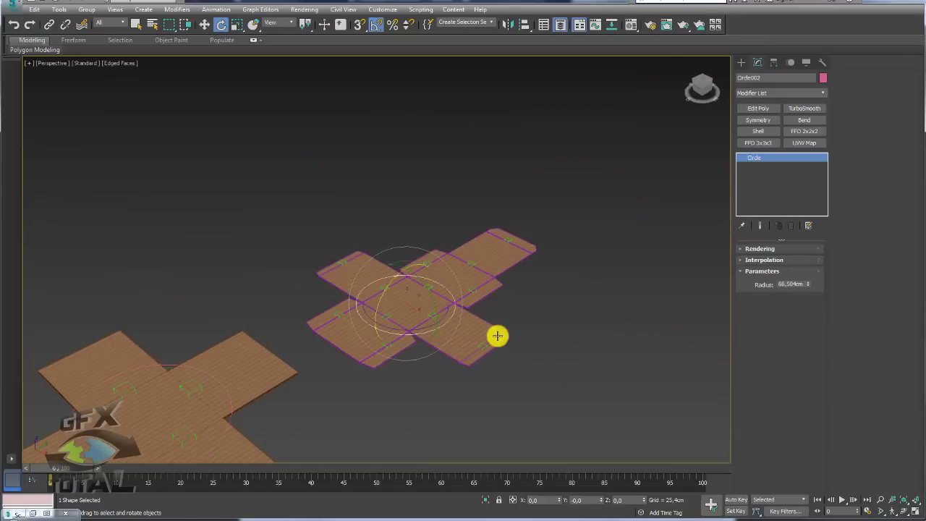
pyautogui.click(83, 473)
pyautogui.moveTo(83, 474)
pyautogui.mouseDown()
pyautogui.moveTo(362, 480)
pyautogui.moveTo(56, 485)
pyautogui.moveTo(385, 477)
pyautogui.moveTo(37, 471)
pyautogui.mouseUp()
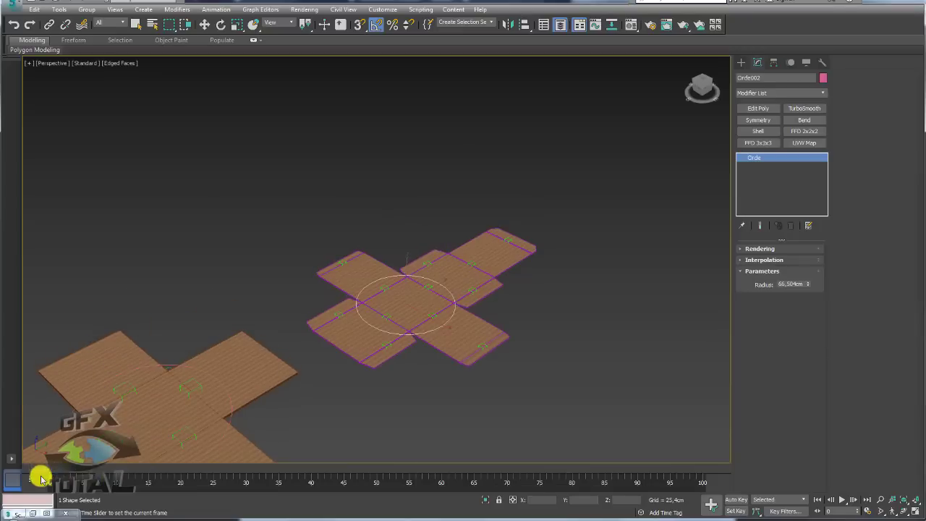
# Step: Pan the view, show the Create panel, and switch to the Word document with the question
pyautogui.press('e')
pyautogui.moveTo(552, 320); pyautogui.dragTo(450, 271, button='middle')
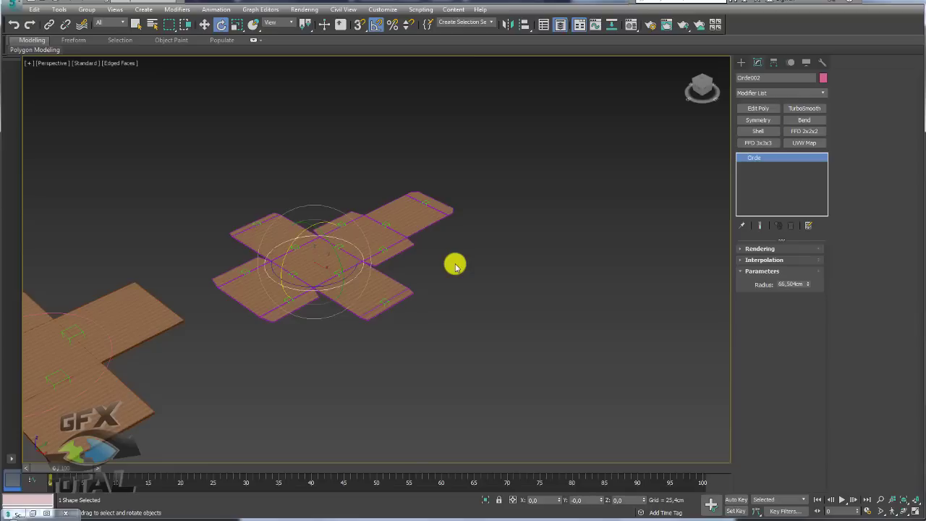
pyautogui.click(741, 63)
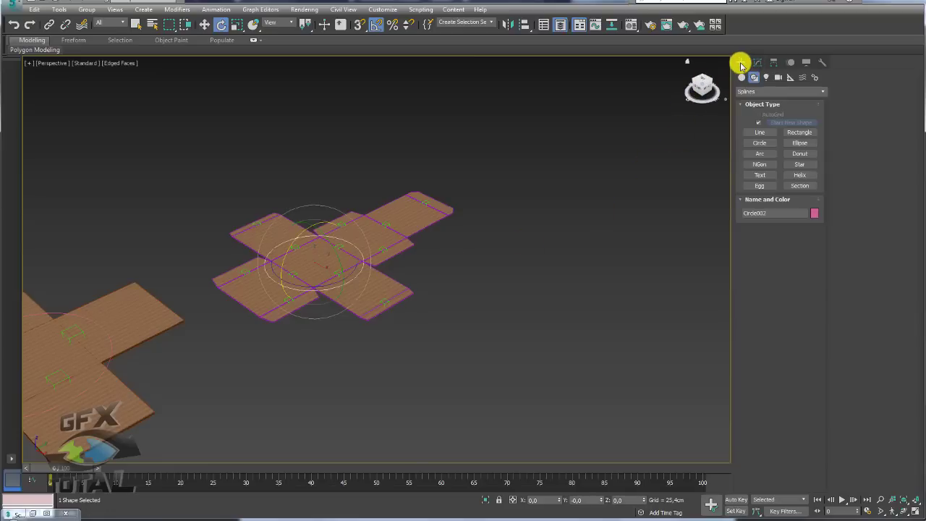
pyautogui.hotkey('alt', 'Tab')
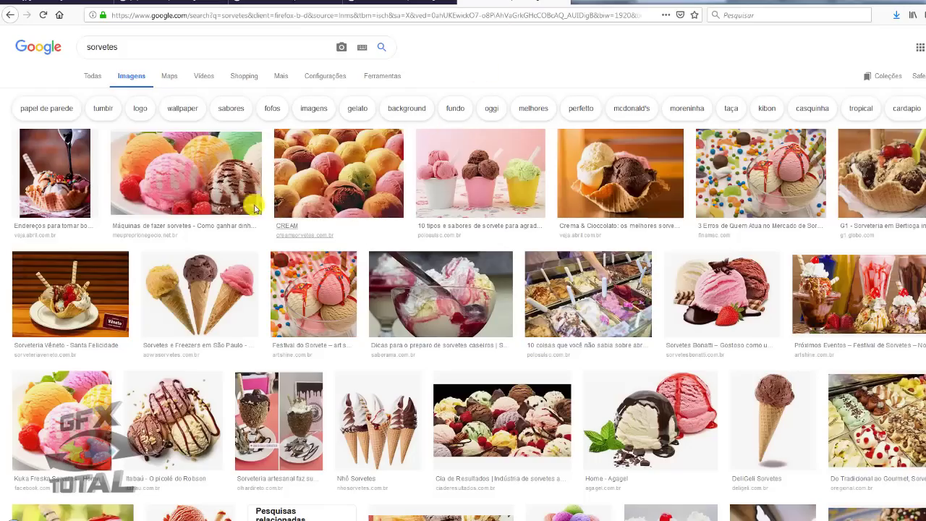
# Step: Open the 'Máquinas de fazer sorvetes' ice-cream scoops photo in the large preview
pyautogui.click(186, 174)
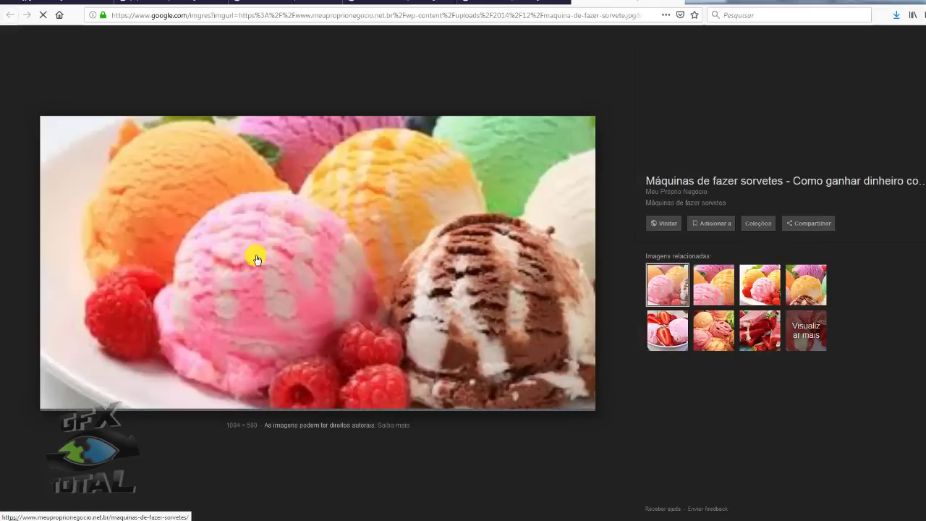
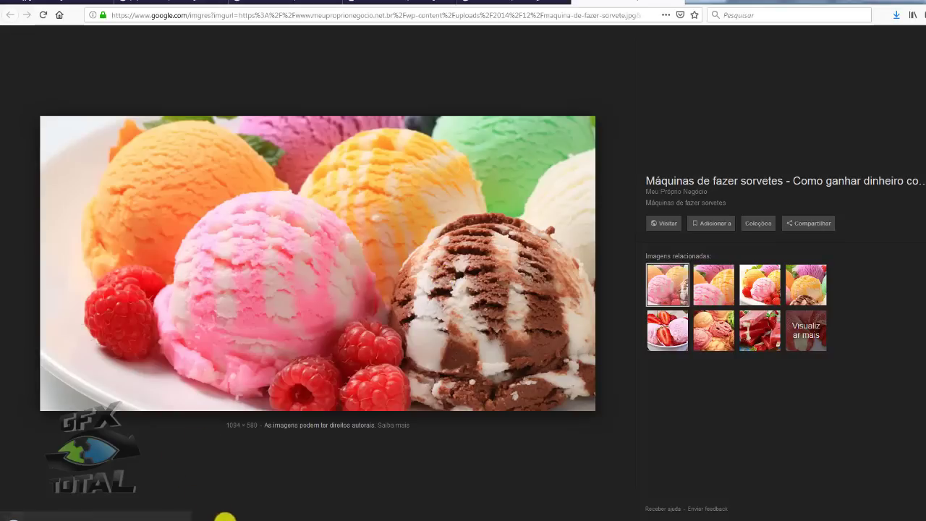
# Step: Leave the ice-cream reference photo and bring back the 3ds Max scene with the wooden cross model
pyautogui.click(225, 516)
# Step: Create a standard Sphere in the middle of the scene and convert it to Editable Poly
pyautogui.scroll(1, 504, 228)
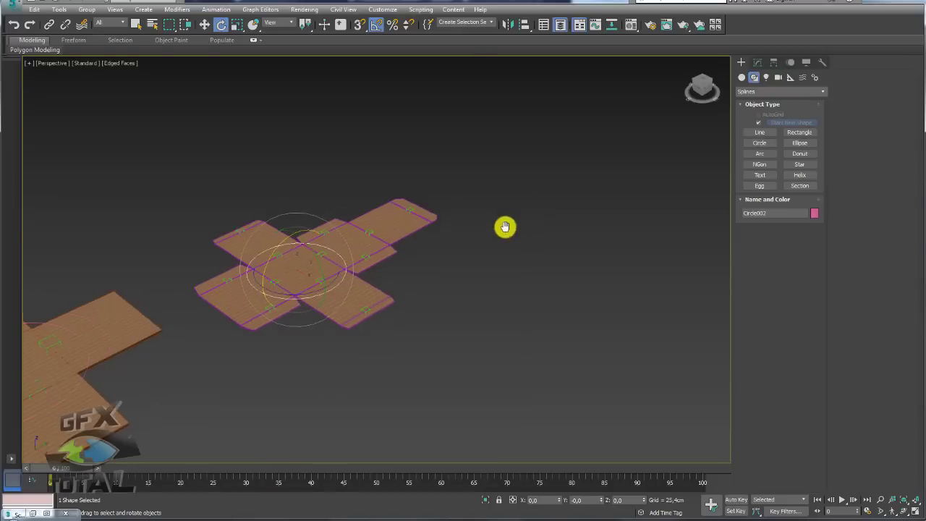
pyautogui.scroll(2, 463, 237)
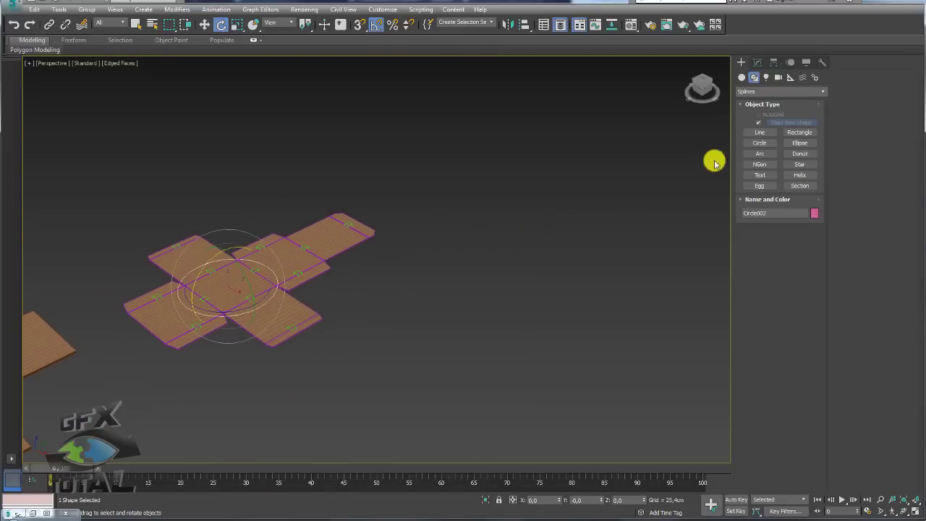
pyautogui.click(742, 76)
pyautogui.click(759, 135)
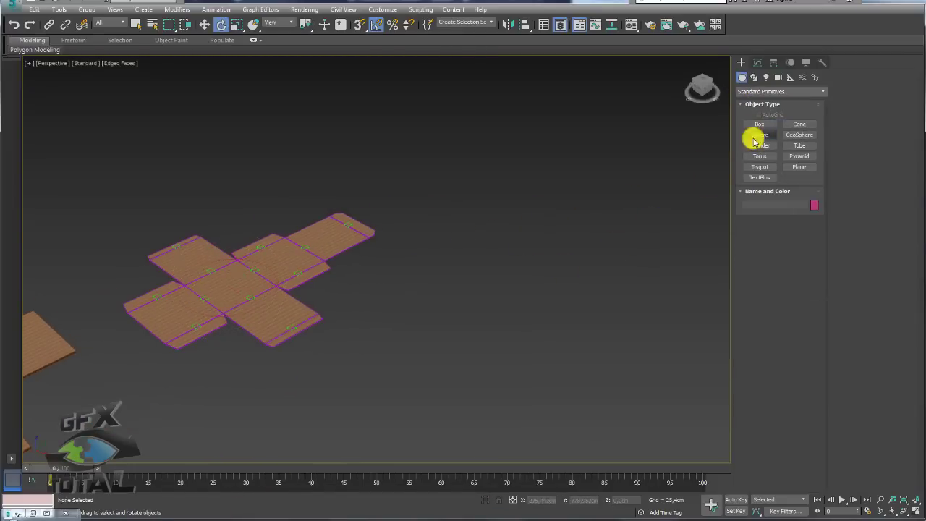
pyautogui.moveTo(492, 285); pyautogui.dragTo(516, 296)
pyautogui.scroll(3, 469, 267)
pyautogui.rightClick(493, 231)
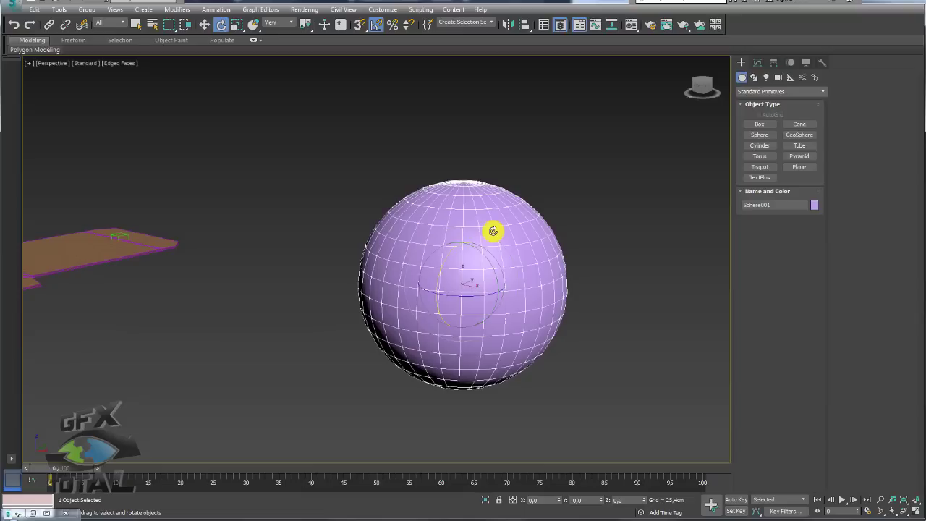
pyautogui.rightClick(493, 231)
pyautogui.click(643, 359)
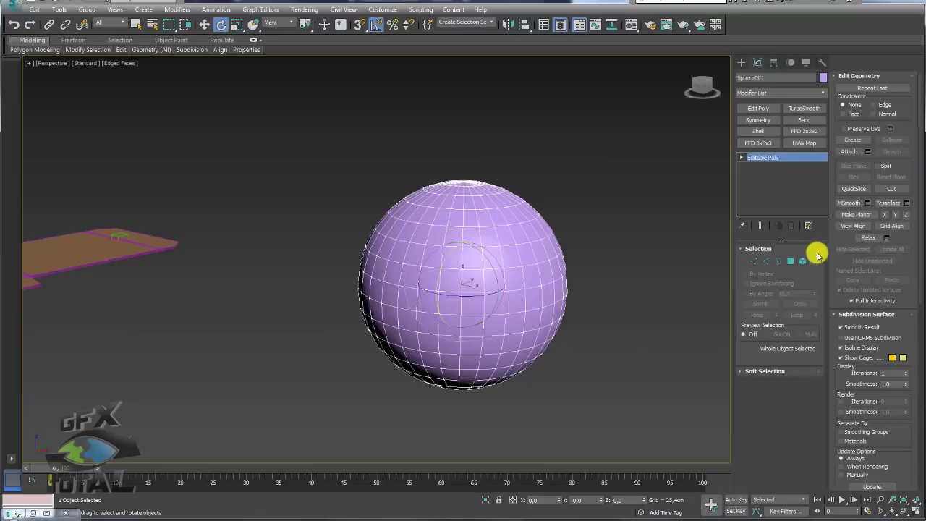
# Step: Delete the sphere's lower polygons, including the leftover bottom ring, to leave a dome
pyautogui.click(790, 261)
pyautogui.moveTo(645, 401); pyautogui.dragTo(268, 309)
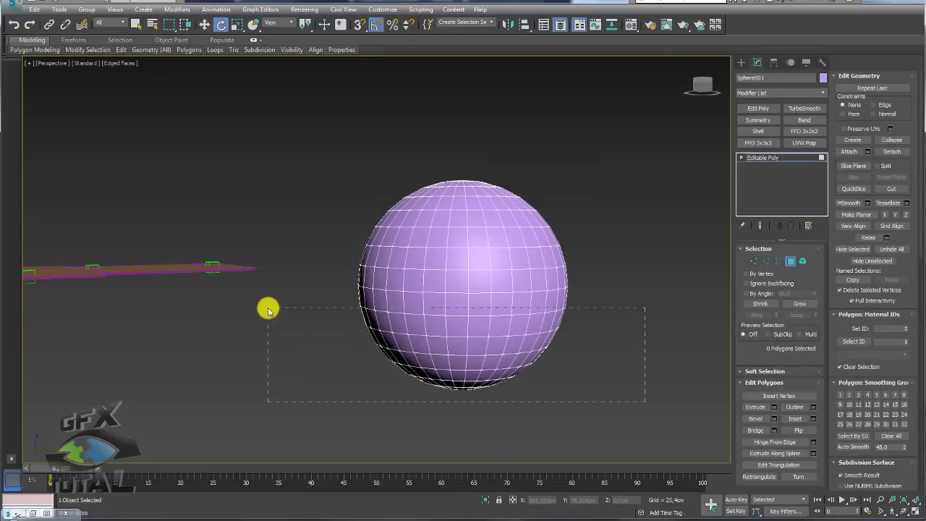
pyautogui.press('Delete')
pyautogui.moveTo(592, 362); pyautogui.dragTo(330, 293)
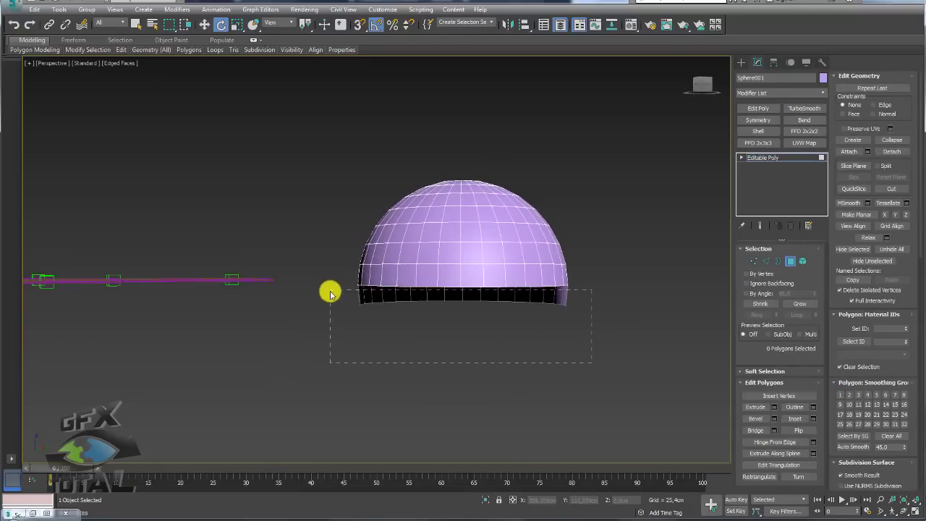
pyautogui.press('Delete')
# Step: Select the dome's open bottom border and Shift-move it down into a short ring
pyautogui.click(777, 261)
pyautogui.click(502, 283)
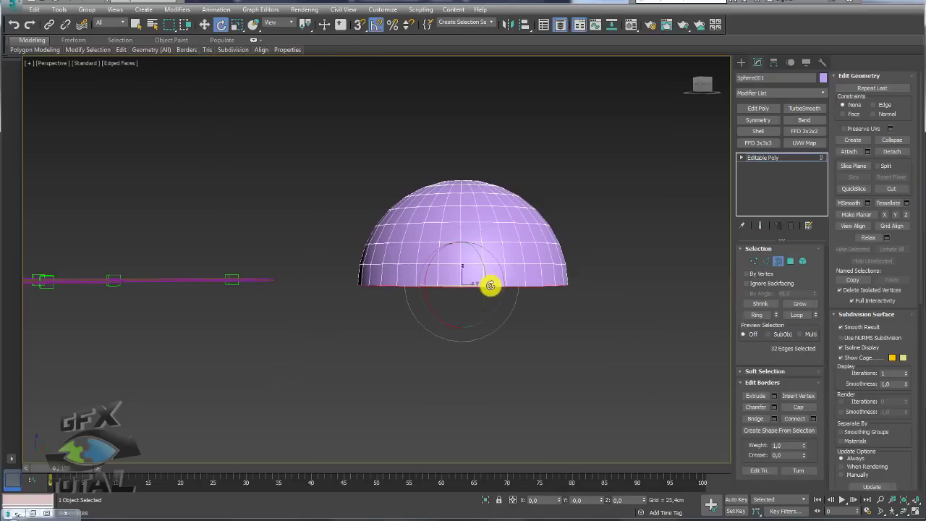
pyautogui.press('r')
pyautogui.press('w')
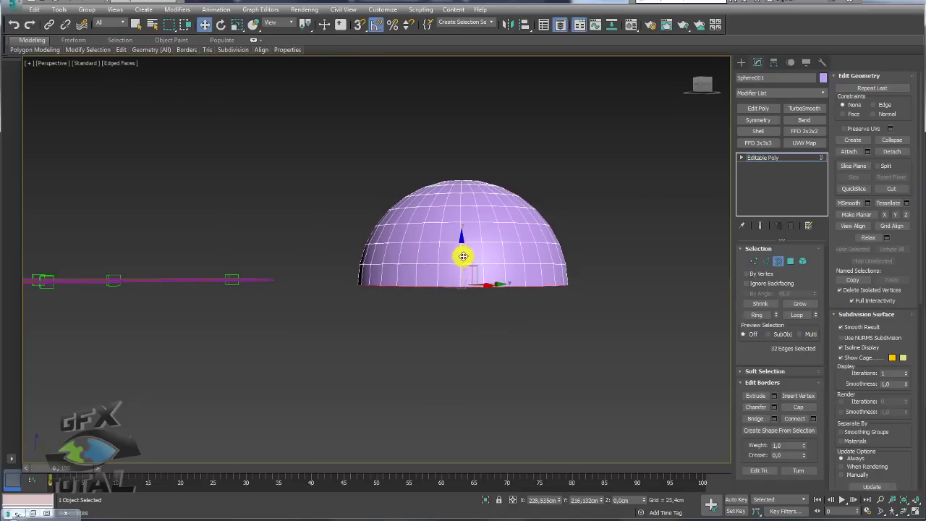
pyautogui.keyDown('shift'); pyautogui.moveTo(463, 256); pyautogui.dragTo(459, 281); pyautogui.keyUp('shift')
# Step: Bevel the ring polygons with a small outward outline to form a slight brim
pyautogui.press('4')
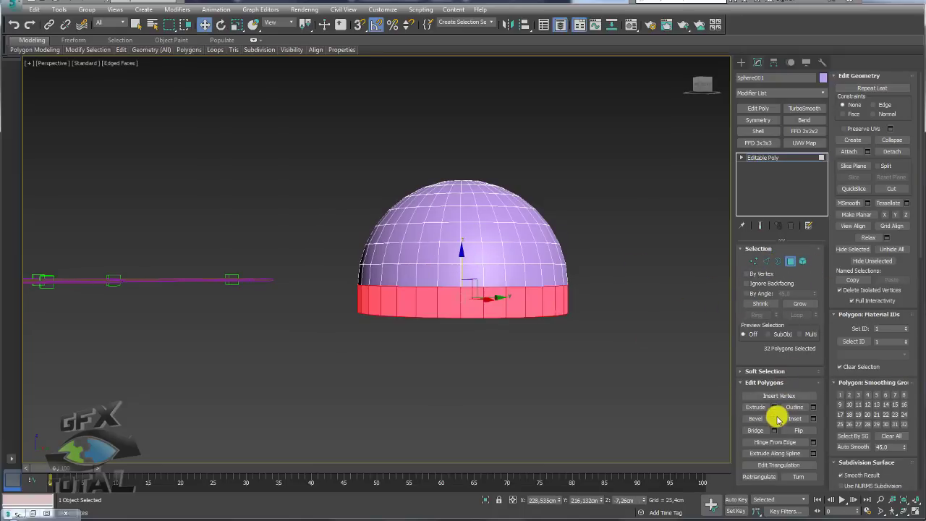
pyautogui.click(774, 418)
pyautogui.keyDown('alt'); pyautogui.moveTo(657, 372); pyautogui.dragTo(540, 337, button='middle'); pyautogui.keyUp('alt')
pyautogui.moveTo(386, 280)
pyautogui.mouseDown()
pyautogui.moveTo(383, 296)
pyautogui.moveTo(383, 272)
pyautogui.mouseUp()
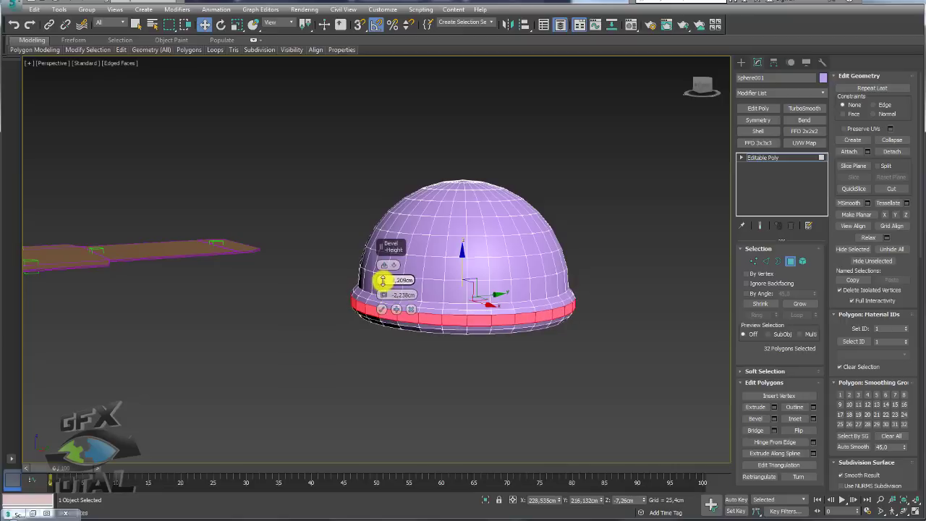
pyautogui.click(382, 309)
# Step: Apply a new material to the dome with a Checker diffuse map shown in the viewport
pyautogui.click(767, 157)
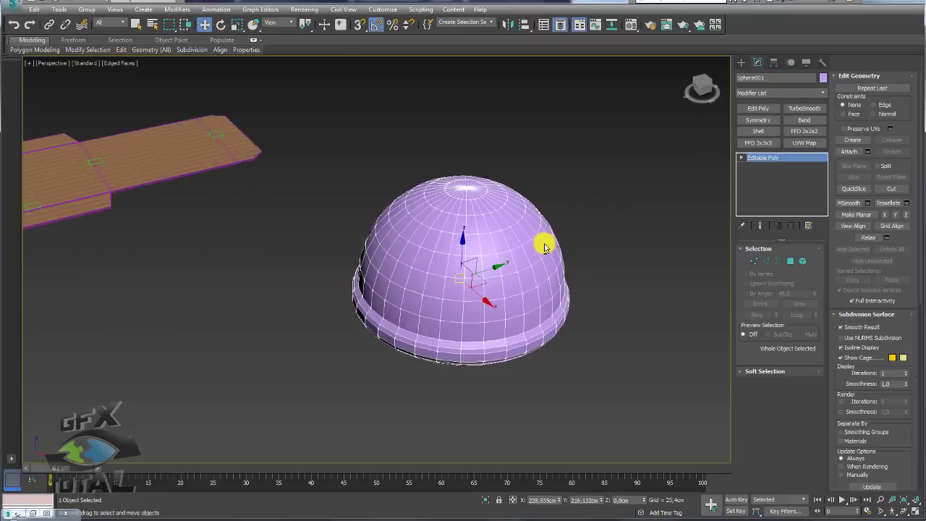
pyautogui.keyDown('alt'); pyautogui.moveTo(543, 242); pyautogui.dragTo(463, 269, button='middle'); pyautogui.keyUp('alt')
pyautogui.click(631, 25)
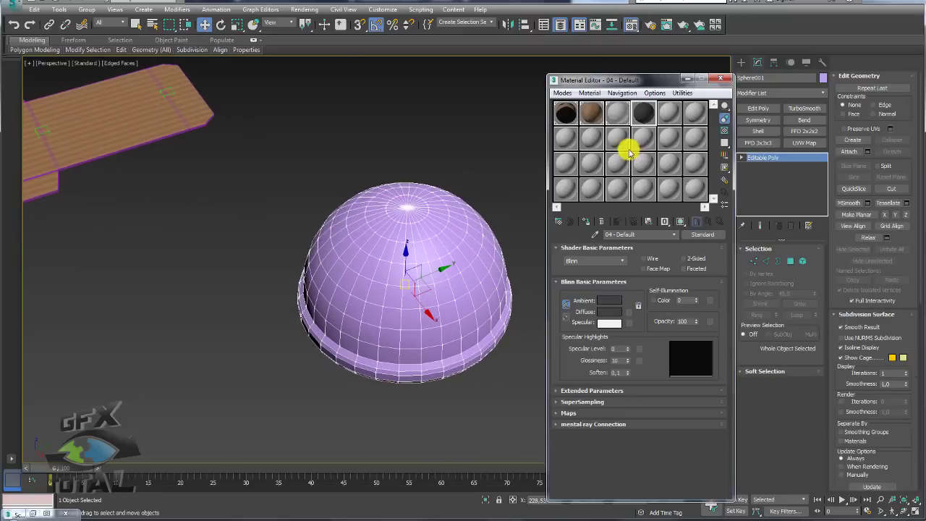
pyautogui.moveTo(643, 114); pyautogui.dragTo(439, 235)
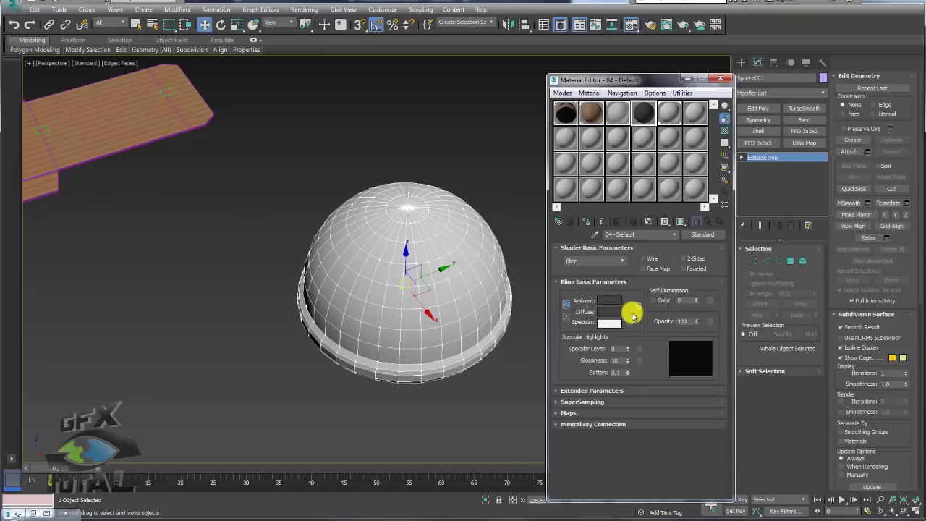
pyautogui.click(637, 311)
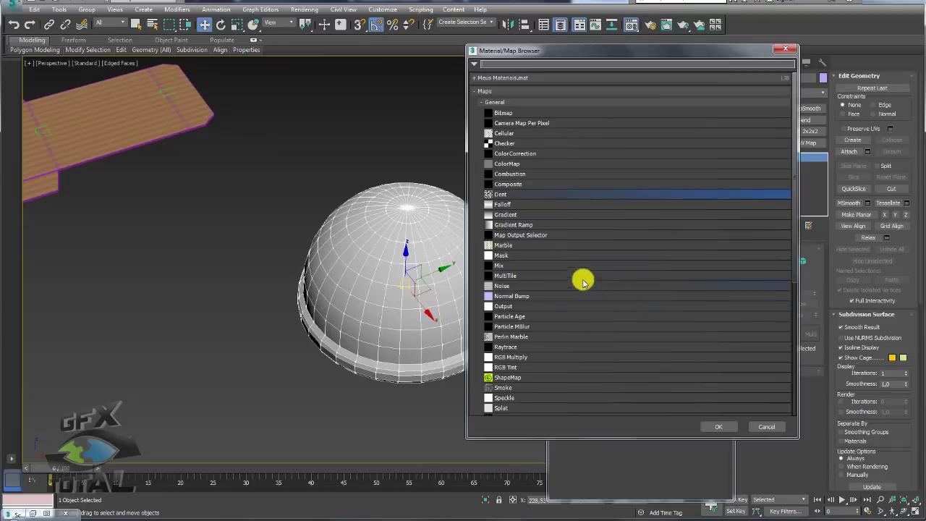
pyautogui.doubleClick(504, 143)
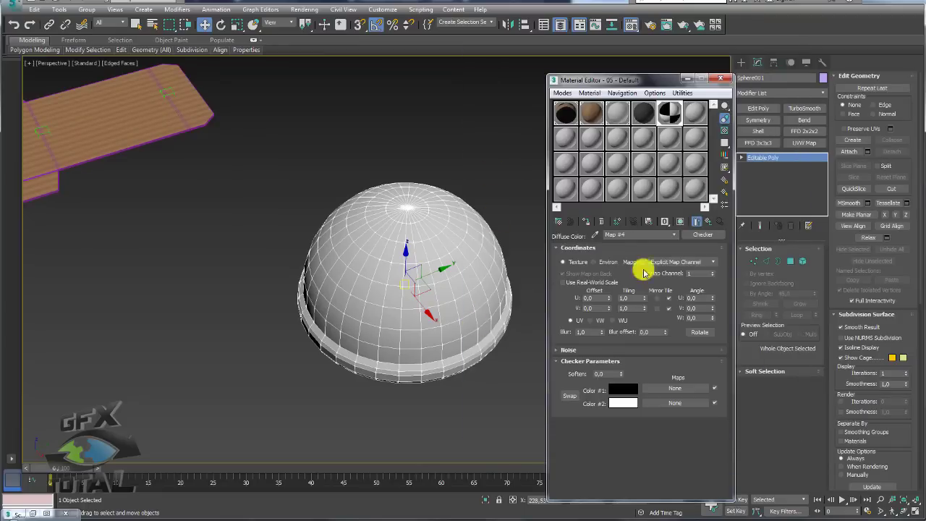
pyautogui.click(678, 221)
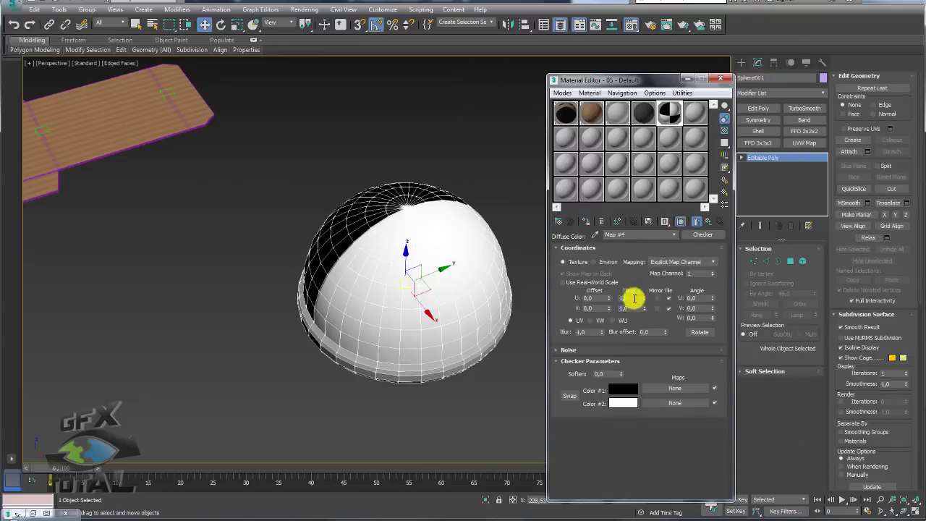
# Step: Set the Checker tiling to U 10 and V 10, then inspect the pattern on the dome
pyautogui.doubleClick(634, 298)
pyautogui.write('10')
pyautogui.press('Tab')
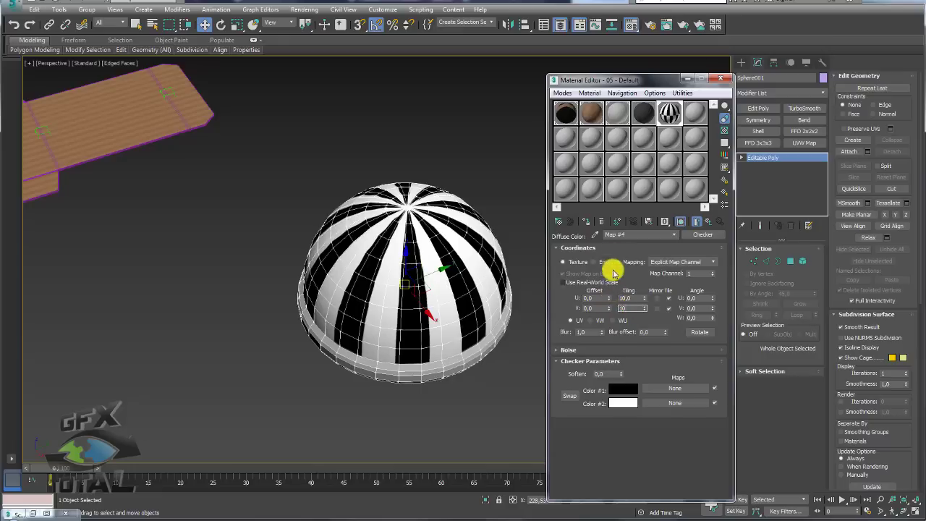
pyautogui.write('10')
pyautogui.press('Return')
pyautogui.click(726, 81)
pyautogui.keyDown('alt'); pyautogui.moveTo(472, 299); pyautogui.dragTo(480, 309, button='middle'); pyautogui.keyUp('alt')
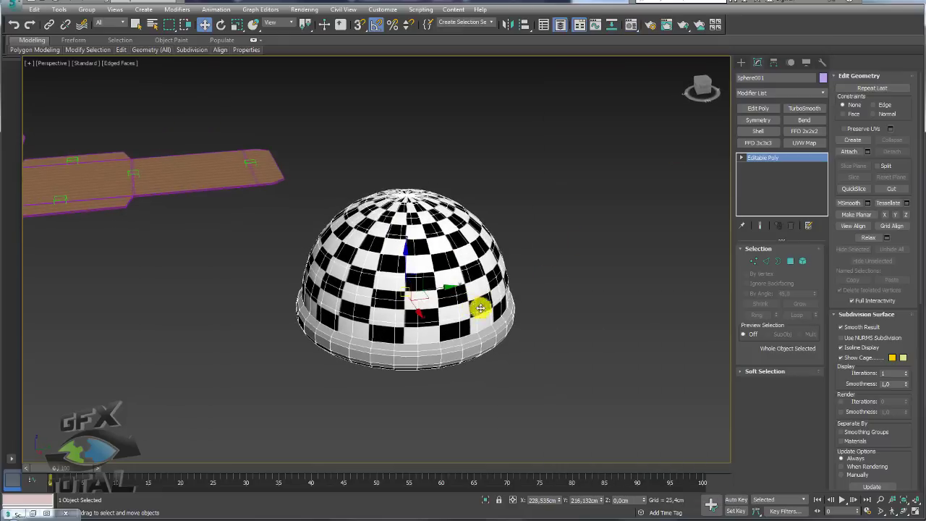
pyautogui.moveTo(497, 255)
pyautogui.mouseDown()
pyautogui.moveTo(476, 348)
pyautogui.moveTo(516, 320)
pyautogui.mouseUp()
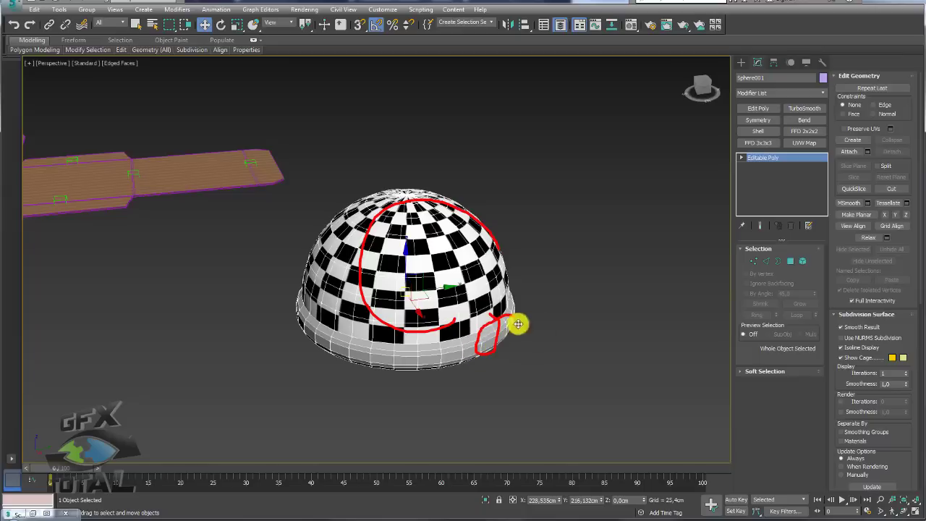
# Step: Add an Unwrap UVW modifier to the dome and select its whole UV element in Edit UVWs
pyautogui.press('Escape')
pyautogui.keyDown('alt'); pyautogui.moveTo(548, 348); pyautogui.dragTo(566, 319, button='middle'); pyautogui.keyUp('alt')
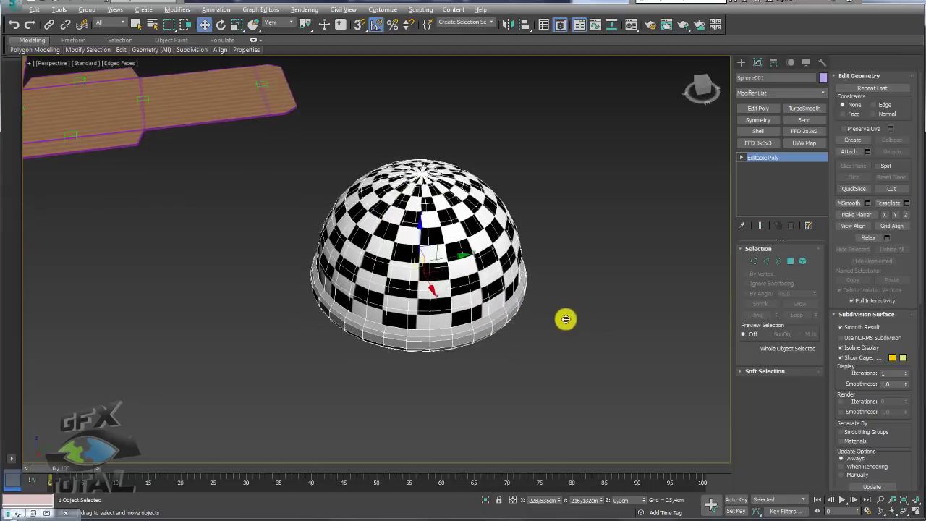
pyautogui.click(823, 93)
pyautogui.moveTo(823, 109); pyautogui.dragTo(830, 396)
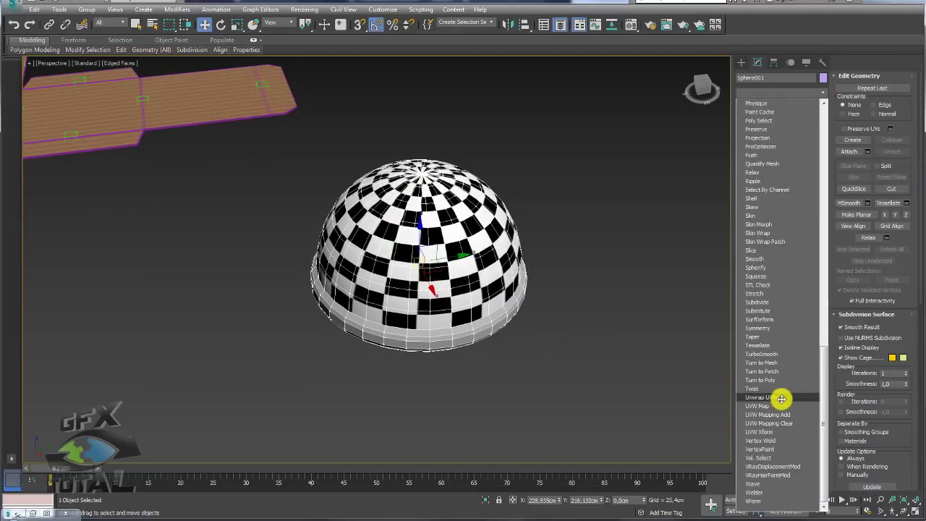
pyautogui.click(785, 398)
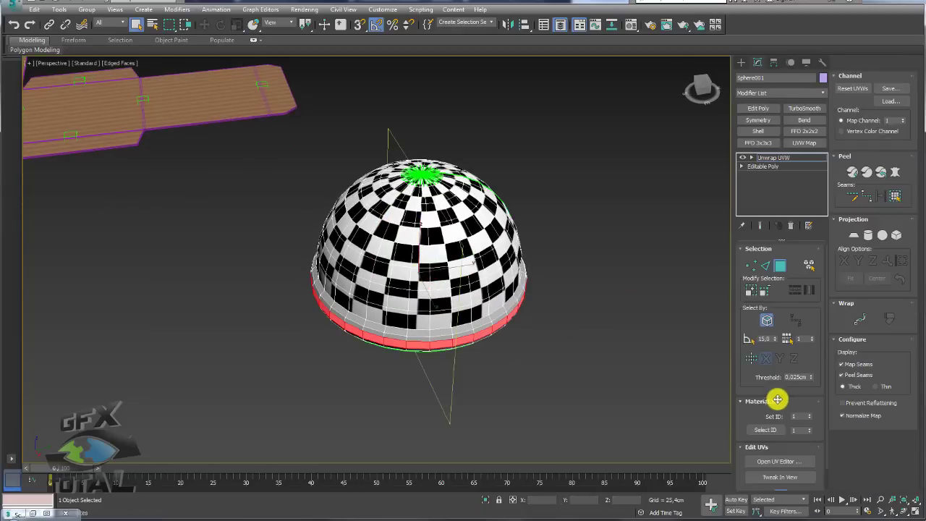
pyautogui.click(775, 461)
pyautogui.click(64, 364)
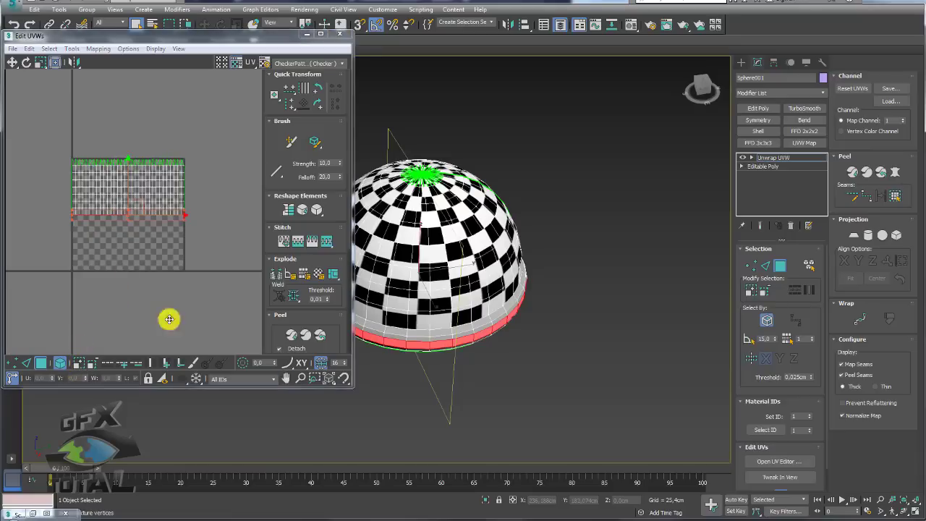
pyautogui.moveTo(21, 118); pyautogui.dragTo(241, 168)
pyautogui.keyDown('alt'); pyautogui.moveTo(476, 246); pyautogui.dragTo(587, 268, button='middle'); pyautogui.keyUp('alt')
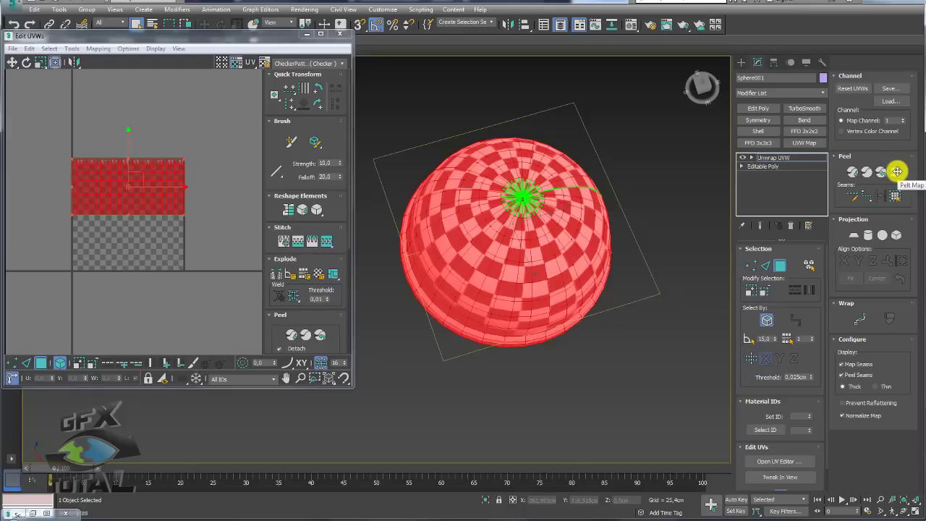
# Step: Pelt-map the UVs with Start Pelt and Commit, shift the UV island, and close the editor
pyautogui.click(894, 171)
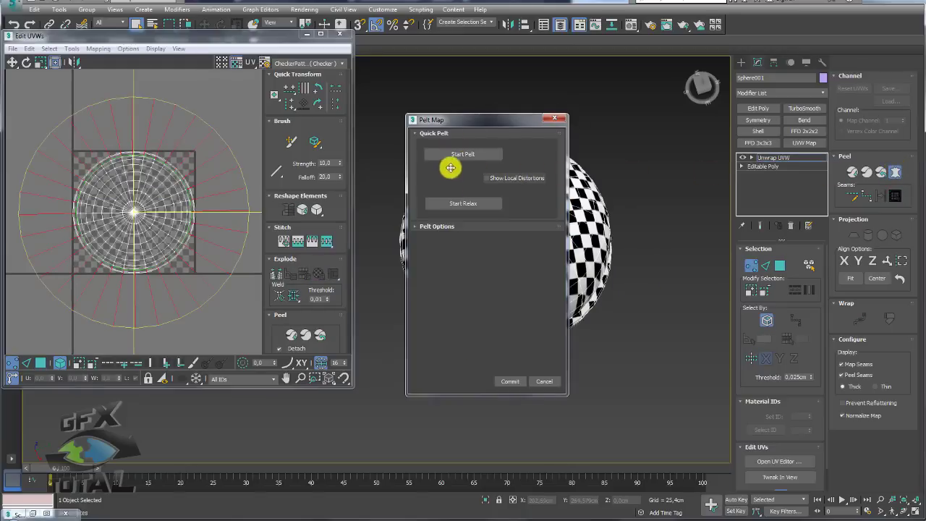
pyautogui.click(463, 153)
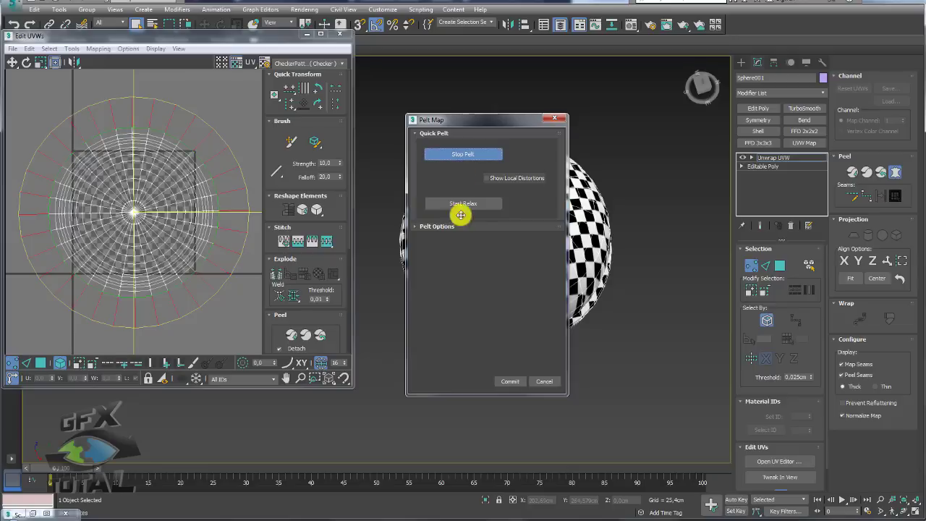
pyautogui.click(509, 380)
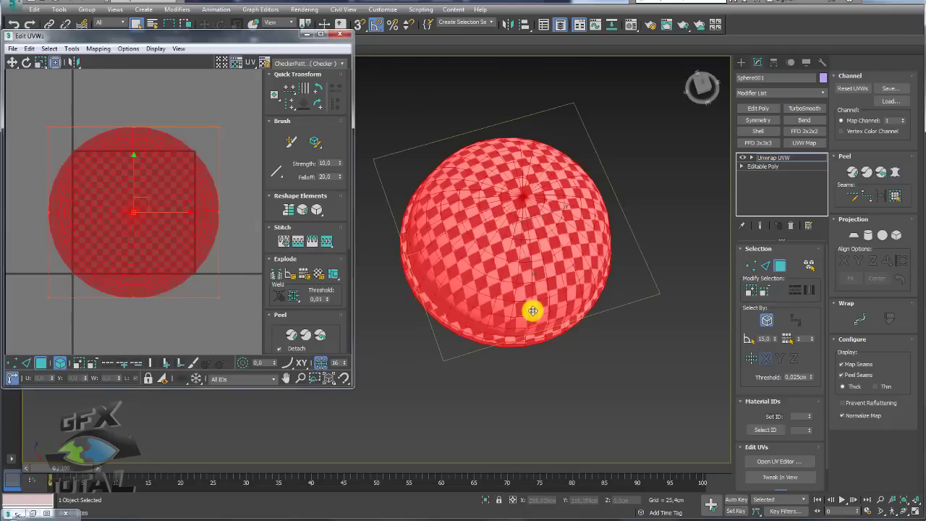
pyautogui.moveTo(533, 306)
pyautogui.keyDown('alt'); pyautogui.mouseDown(button='middle')
pyautogui.moveTo(531, 374)
pyautogui.moveTo(568, 258)
pyautogui.moveTo(583, 271)
pyautogui.moveTo(571, 317)
pyautogui.mouseUp(button='middle'); pyautogui.keyUp('alt')
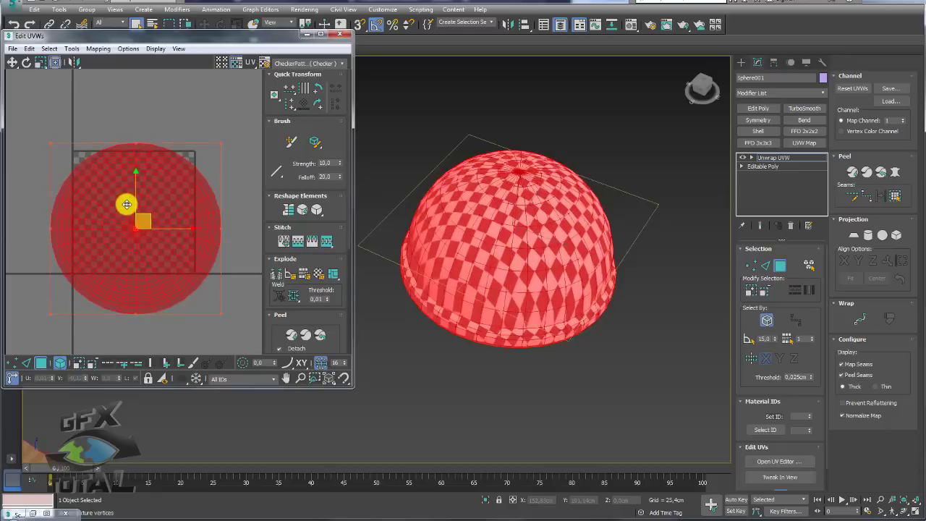
pyautogui.moveTo(124, 207)
pyautogui.mouseDown()
pyautogui.moveTo(114, 159)
pyautogui.moveTo(113, 195)
pyautogui.mouseUp()
pyautogui.click(339, 34)
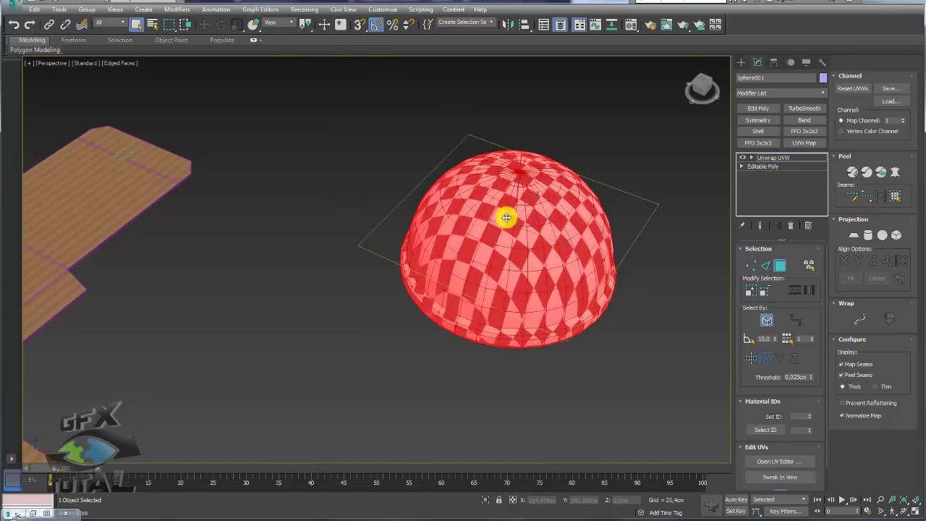
# Step: Collapse the dome to Editable Poly and clear the Checker map from the Diffuse slot
pyautogui.rightClick(505, 212)
pyautogui.click(646, 343)
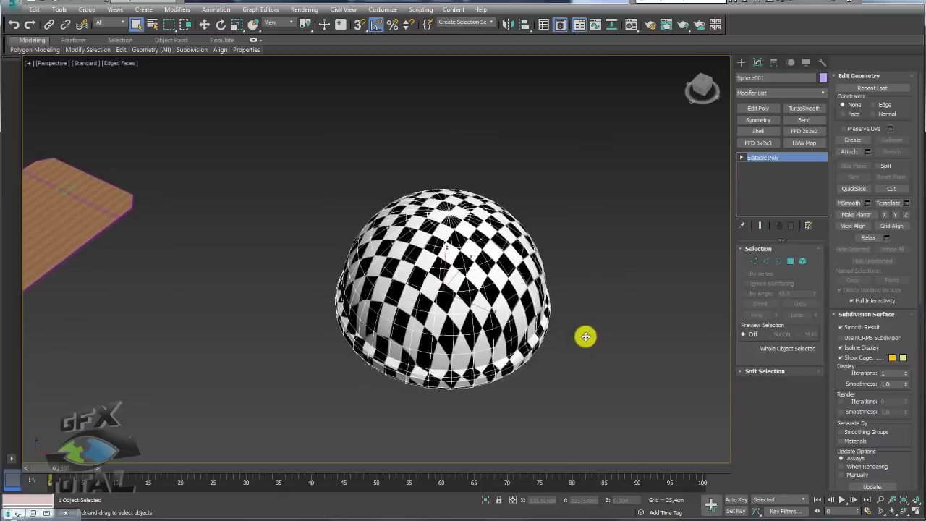
pyautogui.click(630, 23)
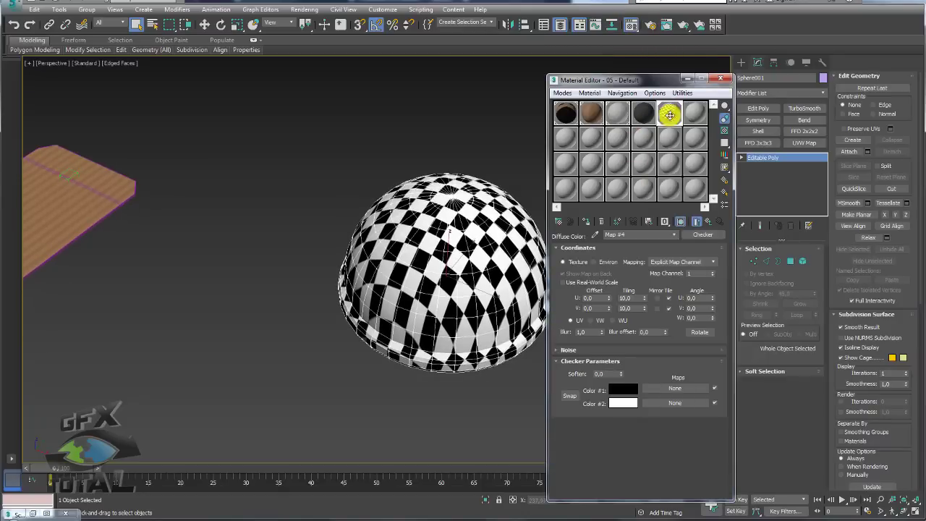
pyautogui.click(706, 223)
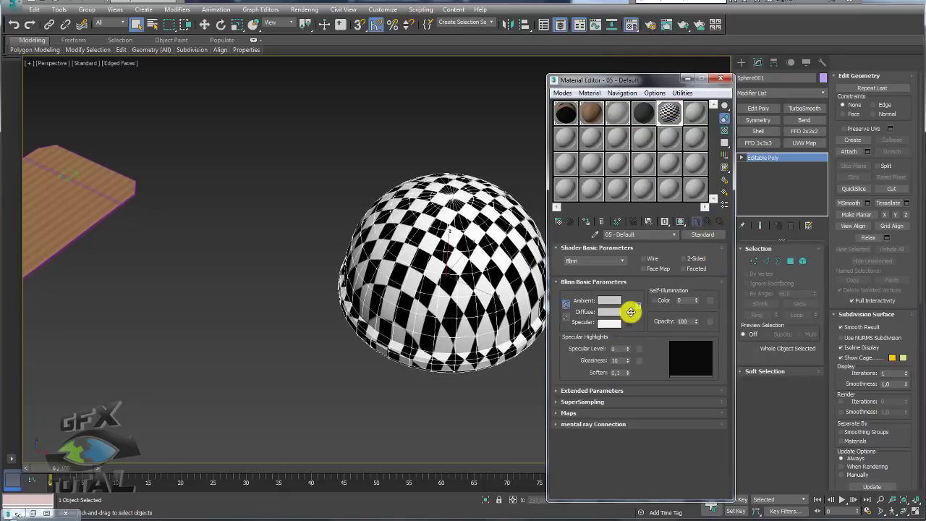
pyautogui.click(637, 311)
# Step: Assign a Dent map to the Diffuse channel and show it in the viewport
pyautogui.click(570, 413)
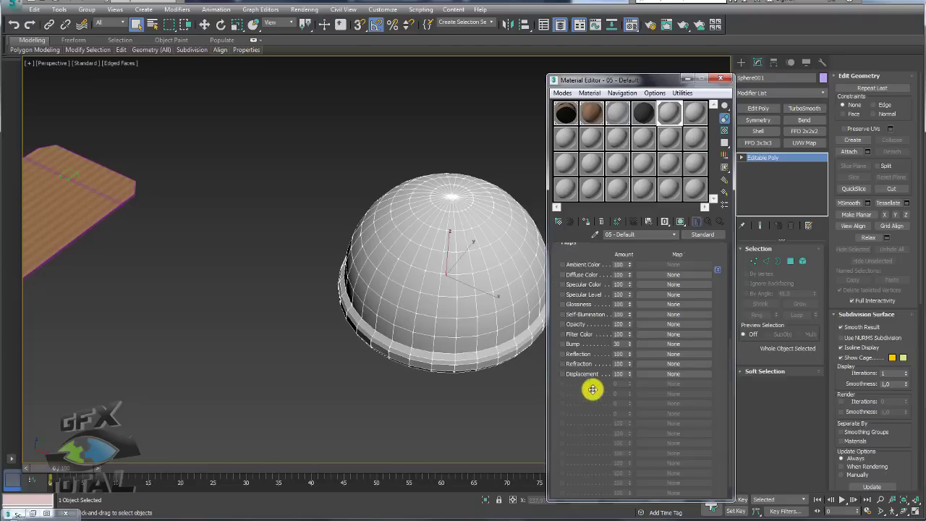
pyautogui.click(666, 275)
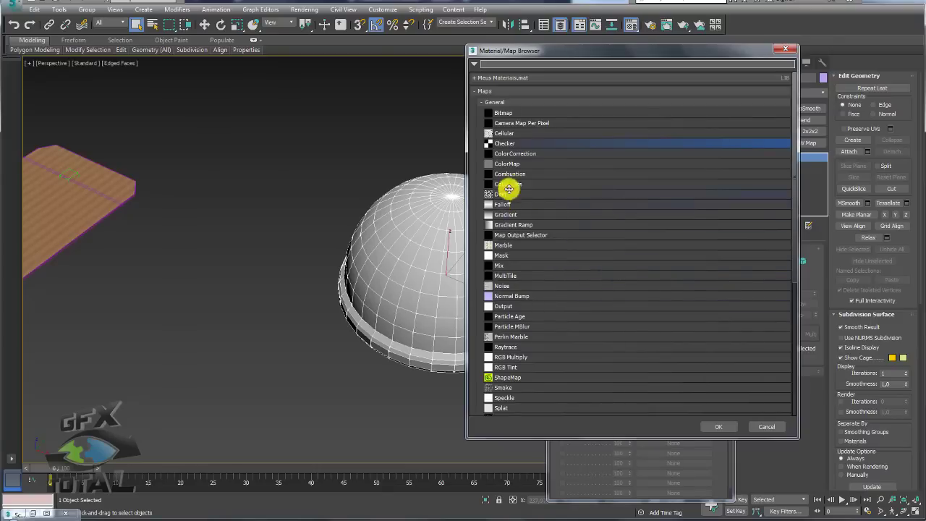
pyautogui.click(498, 193)
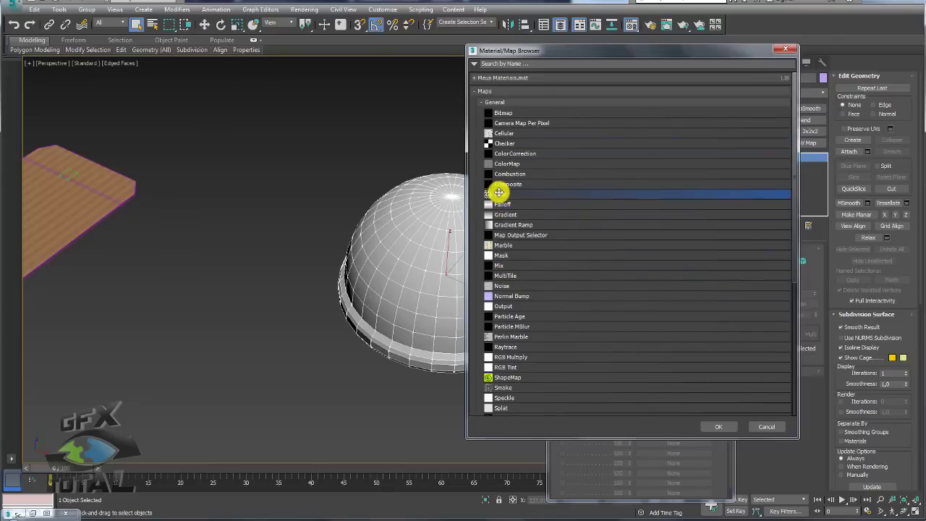
pyautogui.doubleClick(498, 192)
pyautogui.click(678, 221)
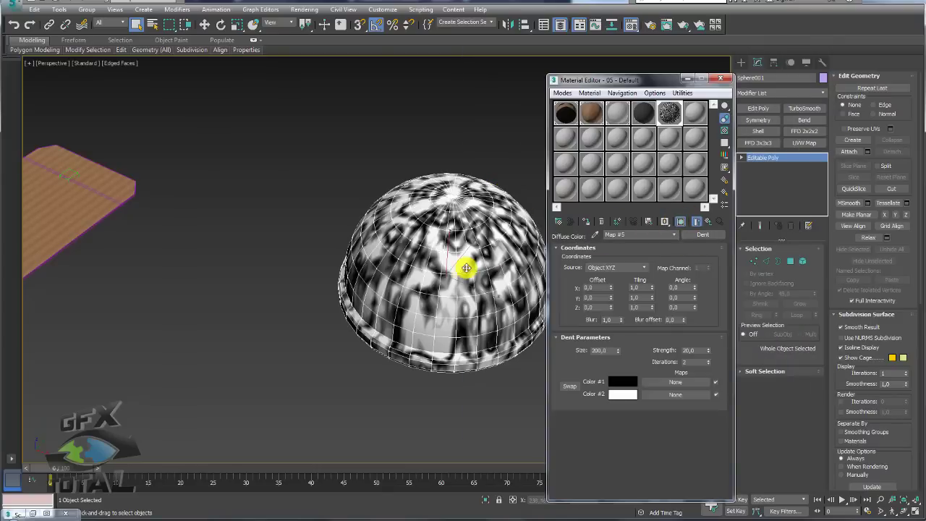
# Step: Frame the dome and render a test image of the Dent texture
pyautogui.press('z')
pyautogui.scroll(3, 364, 271)
pyautogui.scroll(3, 376, 303)
pyautogui.moveTo(383, 334)
pyautogui.keyDown('alt'); pyautogui.mouseDown(button='middle')
pyautogui.moveTo(420, 337)
pyautogui.moveTo(406, 405)
pyautogui.moveTo(405, 341)
pyautogui.moveTo(422, 314)
pyautogui.moveTo(550, 186)
pyautogui.mouseUp(button='middle'); pyautogui.keyUp('alt')
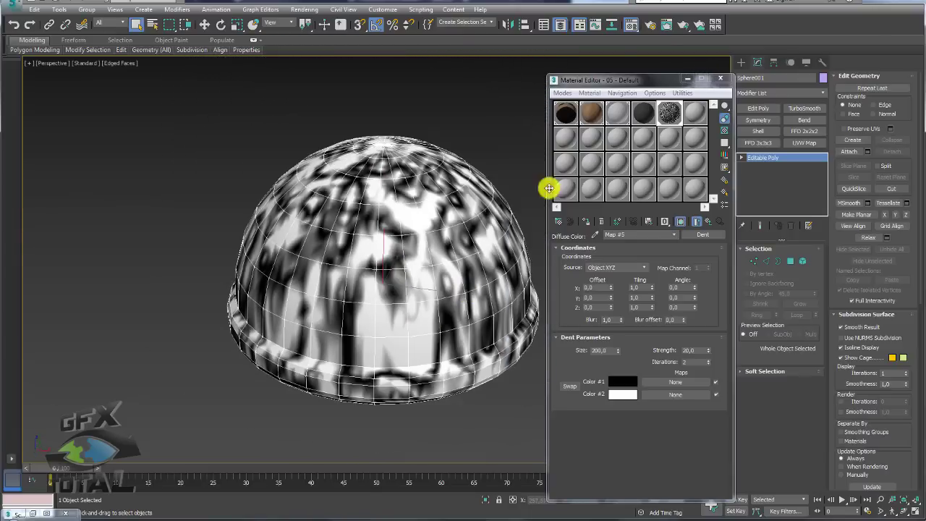
pyautogui.click(683, 24)
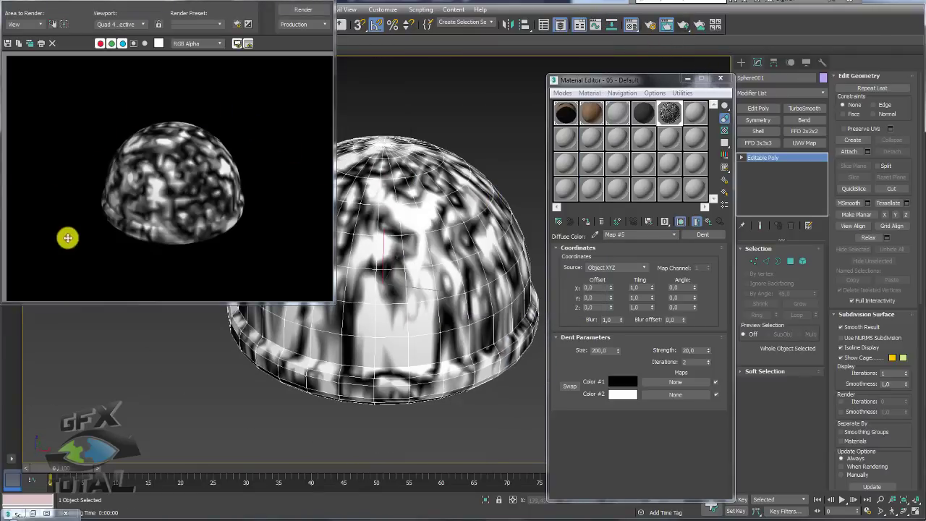
pyautogui.moveTo(475, 260)
pyautogui.keyDown('alt'); pyautogui.mouseDown(button='middle')
pyautogui.moveTo(473, 273)
pyautogui.moveTo(509, 281)
pyautogui.mouseUp(button='middle'); pyautogui.keyUp('alt')
pyautogui.scroll(3, 509, 282)
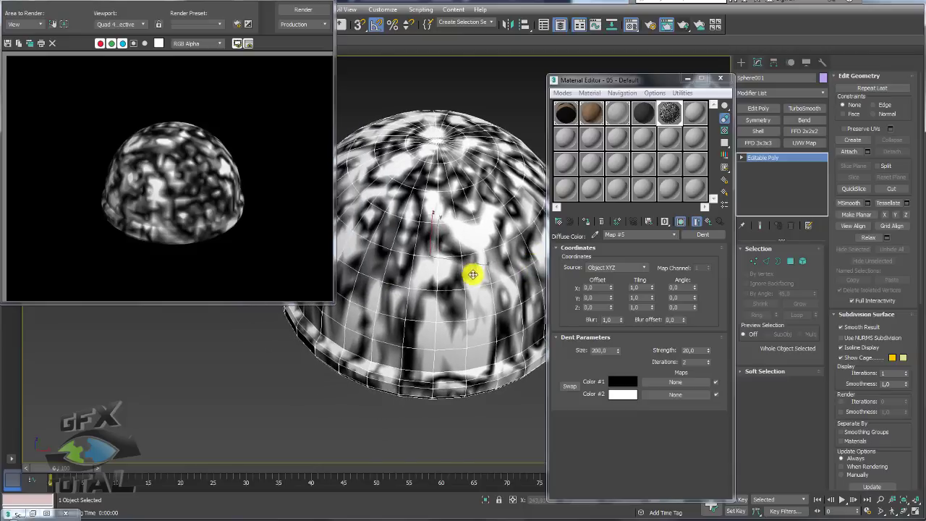
pyautogui.scroll(4, 471, 273)
pyautogui.scroll(3, 459, 238)
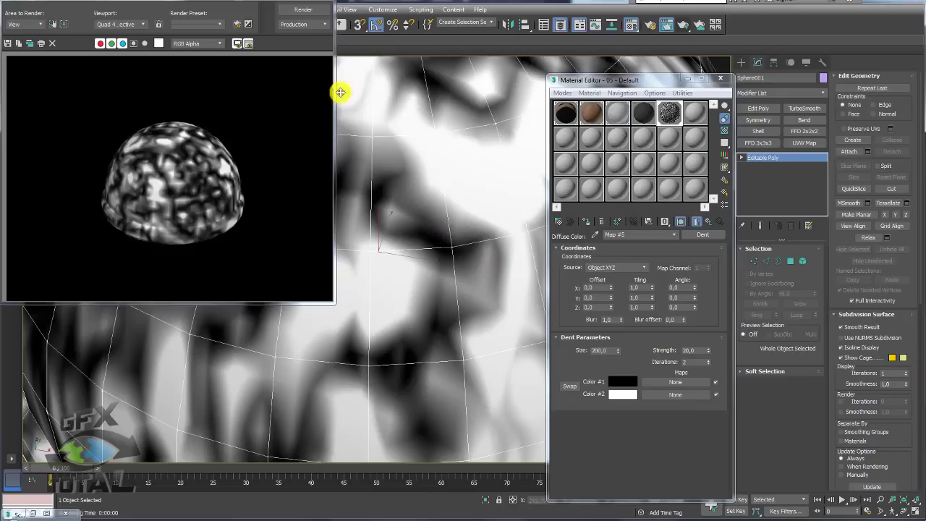
pyautogui.click(324, 2)
# Step: Drag the Dent map from the Diffuse slot onto the Bump slot
pyautogui.scroll(-5, 410, 219)
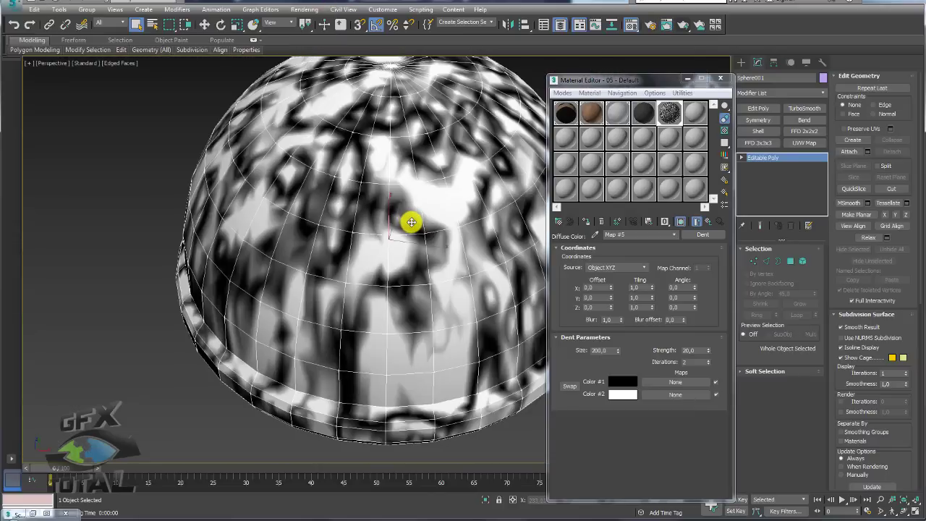
pyautogui.click(697, 221)
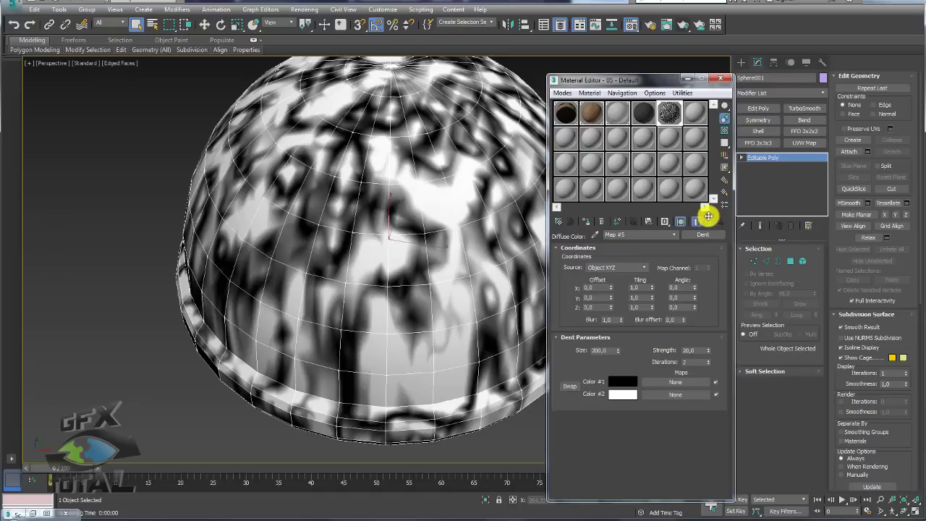
pyautogui.moveTo(653, 371); pyautogui.dragTo(648, 223)
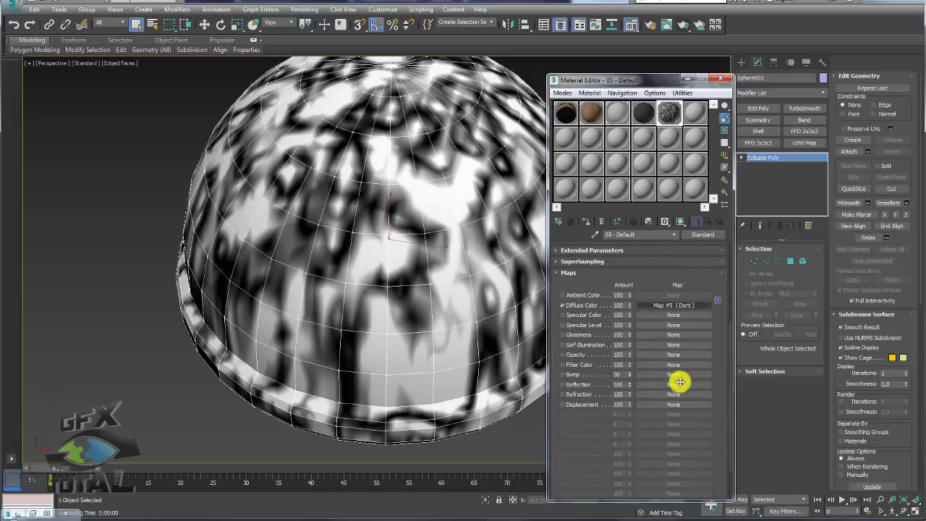
pyautogui.moveTo(674, 377); pyautogui.dragTo(673, 376)
# Step: Swap the Dent map into Bump, render the dented dome, and open the bump Dent map
pyautogui.click(617, 301)
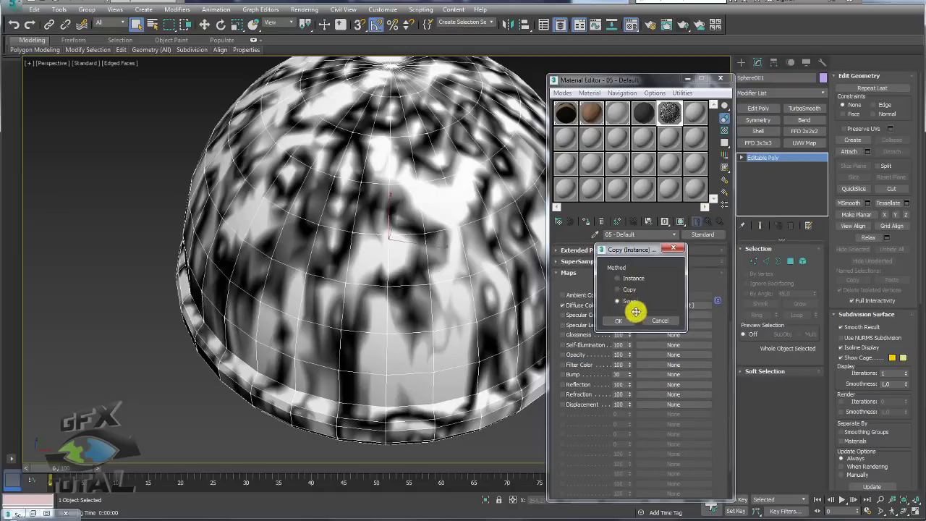
pyautogui.click(620, 321)
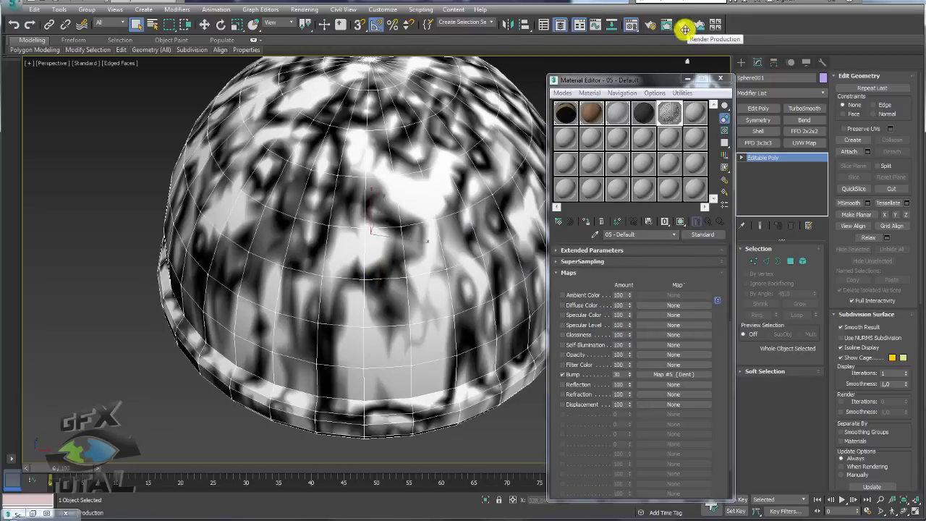
pyautogui.click(675, 222)
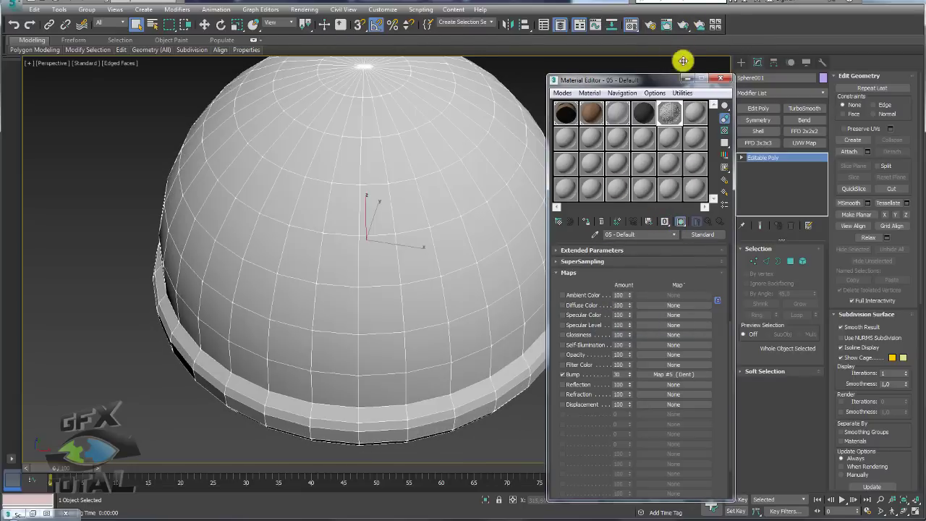
pyautogui.click(683, 25)
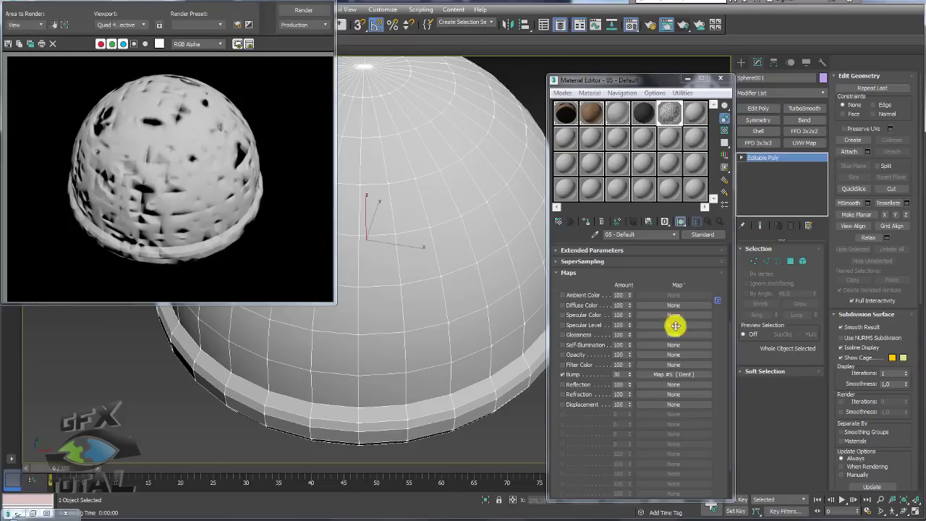
pyautogui.click(672, 374)
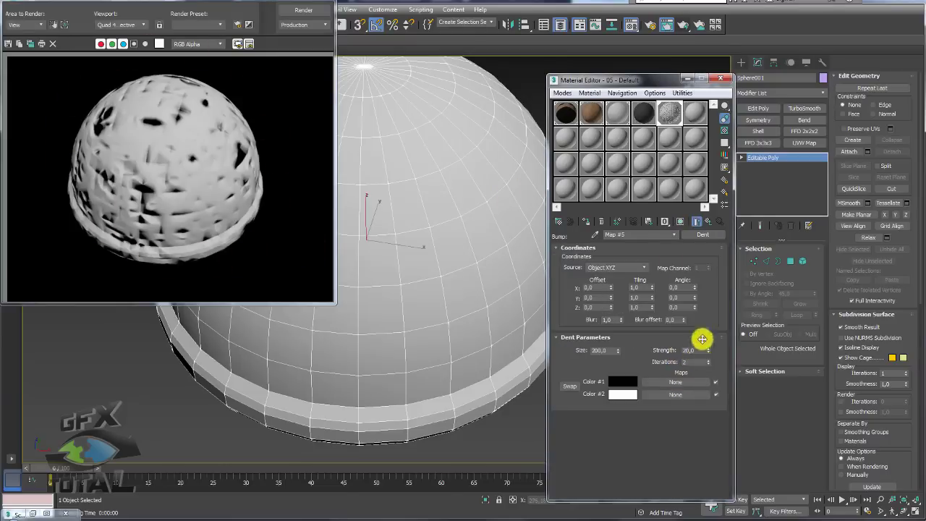
# Step: Enlarge the Dent texture preview and set the Dent size to 150
pyautogui.doubleClick(672, 113)
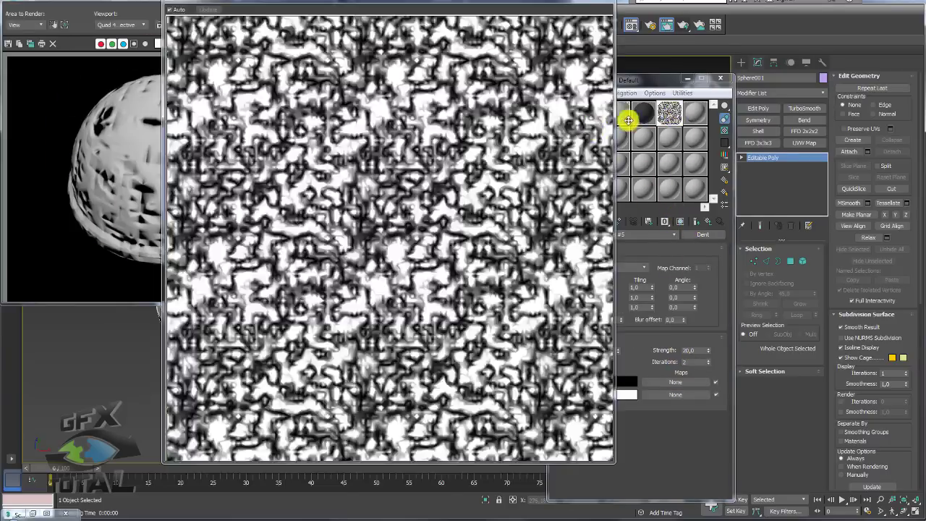
pyautogui.moveTo(600, 10)
pyautogui.mouseDown()
pyautogui.moveTo(398, 155)
pyautogui.moveTo(454, 58)
pyautogui.mouseUp()
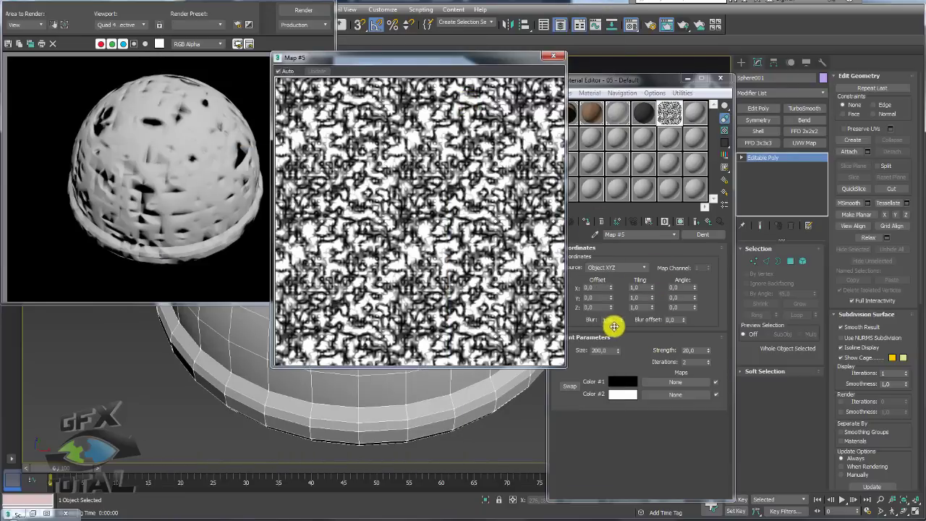
pyautogui.doubleClick(597, 350)
pyautogui.write('10')
pyautogui.press('Return')
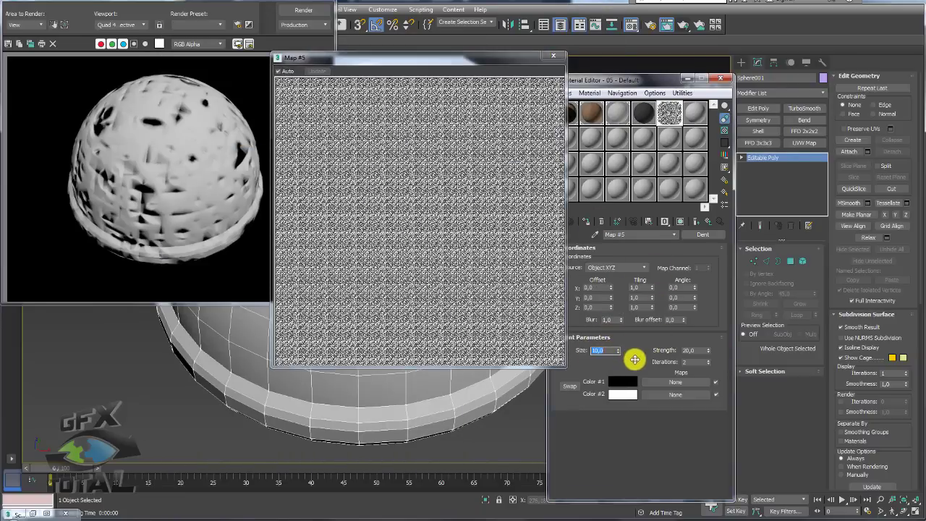
pyautogui.click(608, 351)
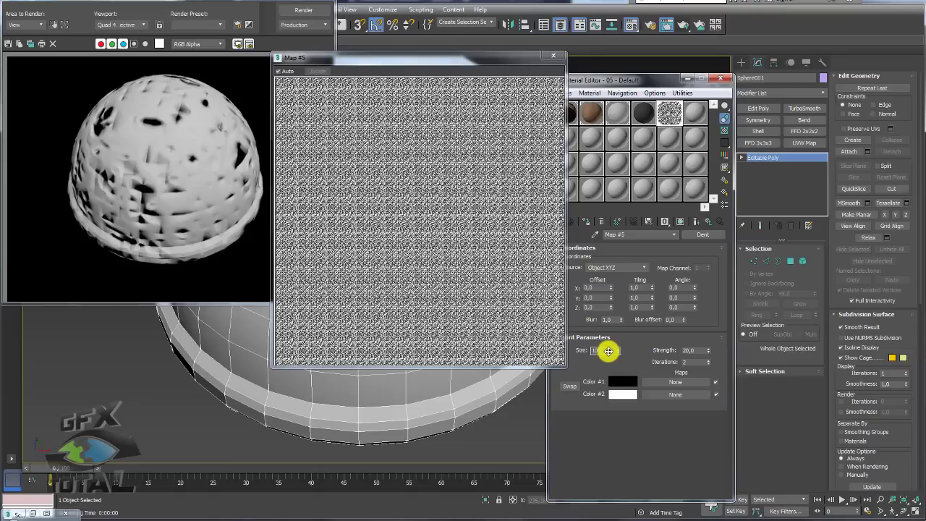
pyautogui.write('100')
pyautogui.press('Return')
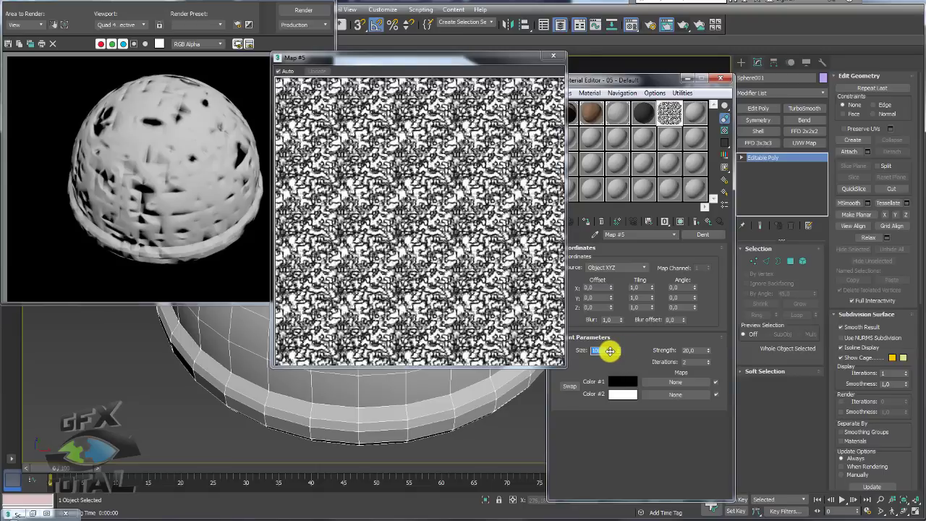
pyautogui.write('150')
pyautogui.press('Return')
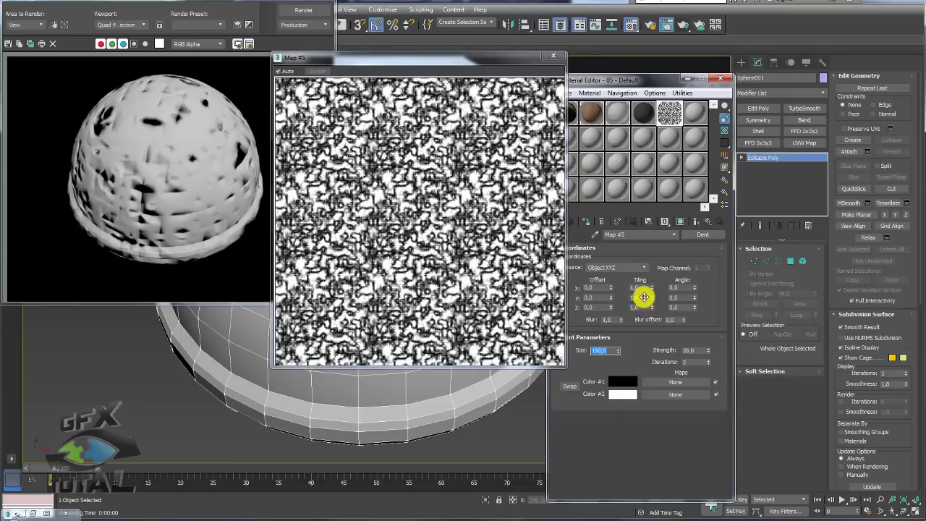
# Step: Set the Dent Y tiling to 0.5 and test swapping the Dent colours in the preview
pyautogui.click(636, 298)
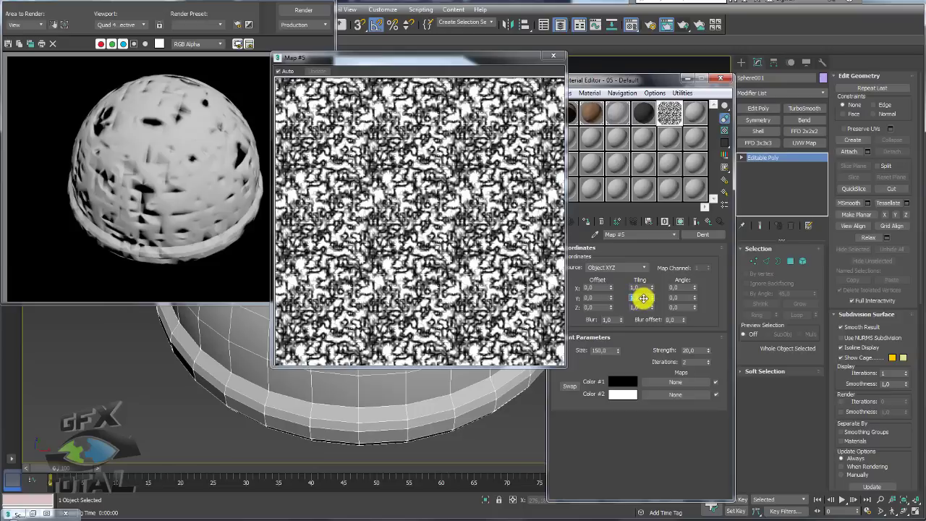
pyautogui.write('0,5')
pyautogui.press('Return')
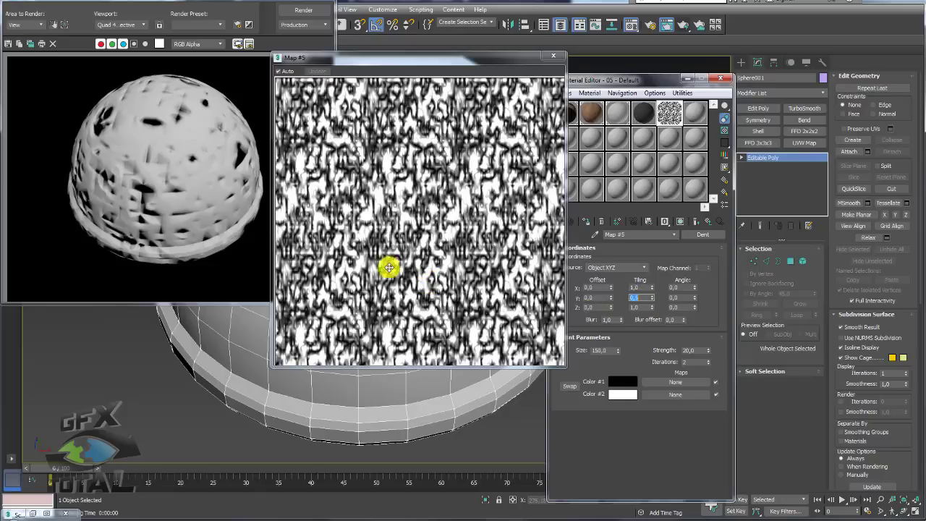
pyautogui.click(553, 56)
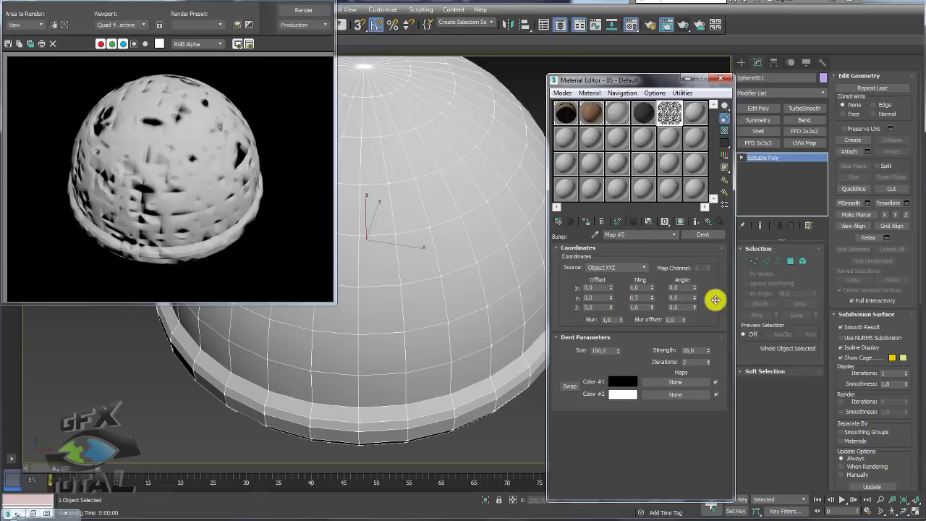
pyautogui.click(571, 385)
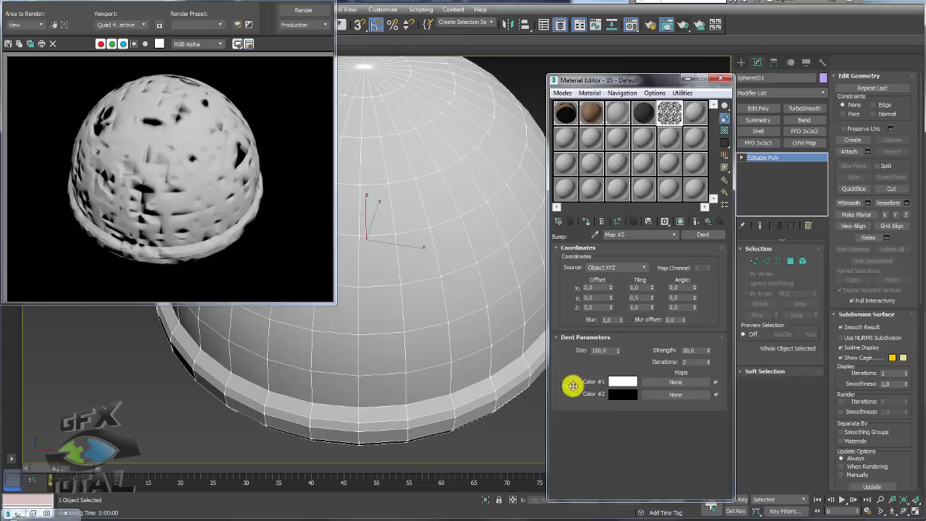
pyautogui.doubleClick(670, 112)
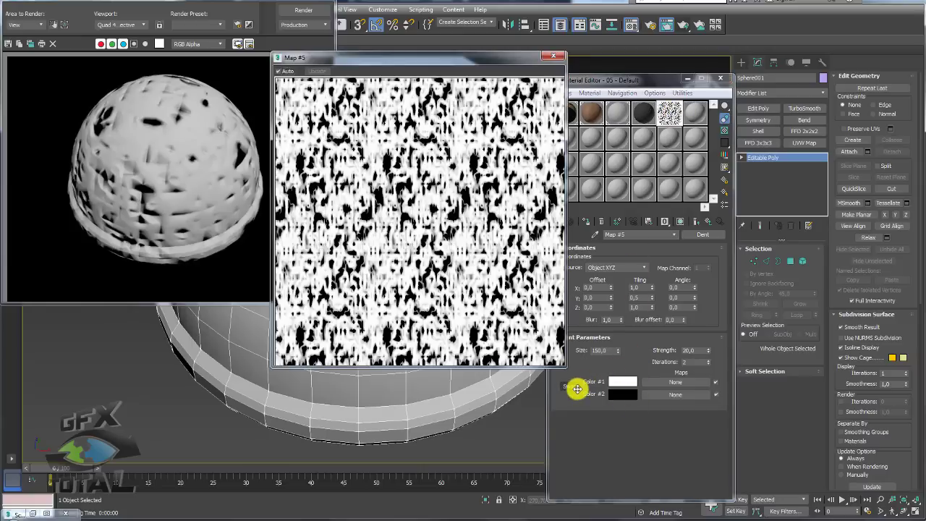
pyautogui.click(570, 386)
pyautogui.click(570, 385)
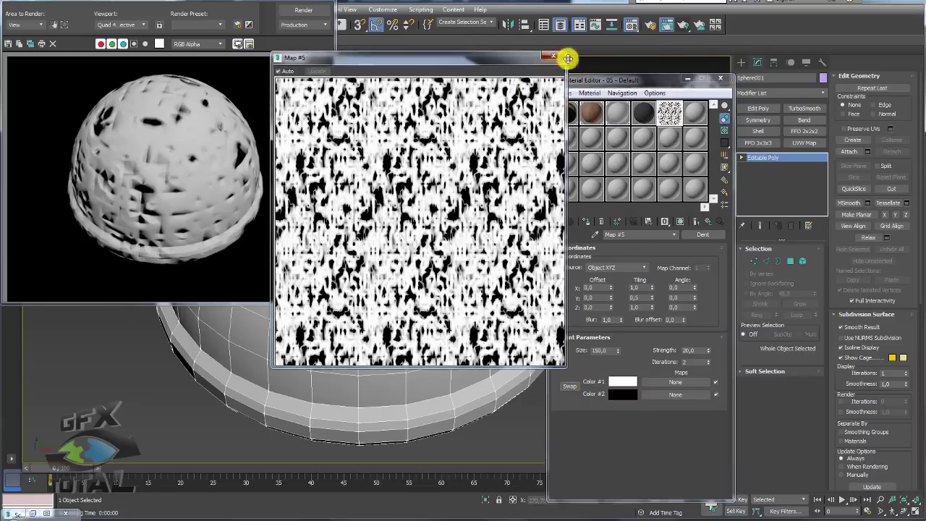
pyautogui.click(554, 56)
# Step: Render the half-sphere, restore black-then-white Dent colours, re-render, and switch to the browser
pyautogui.click(690, 24)
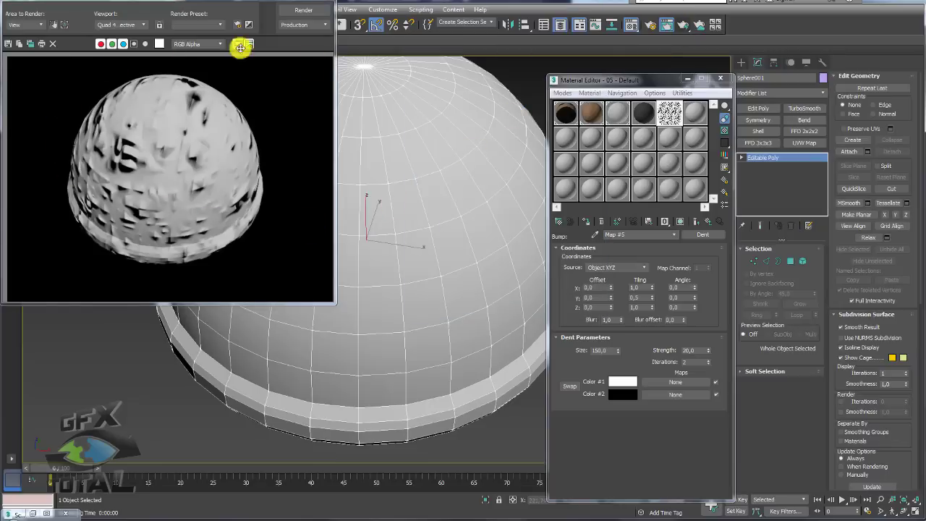
pyautogui.click(570, 386)
pyautogui.click(666, 26)
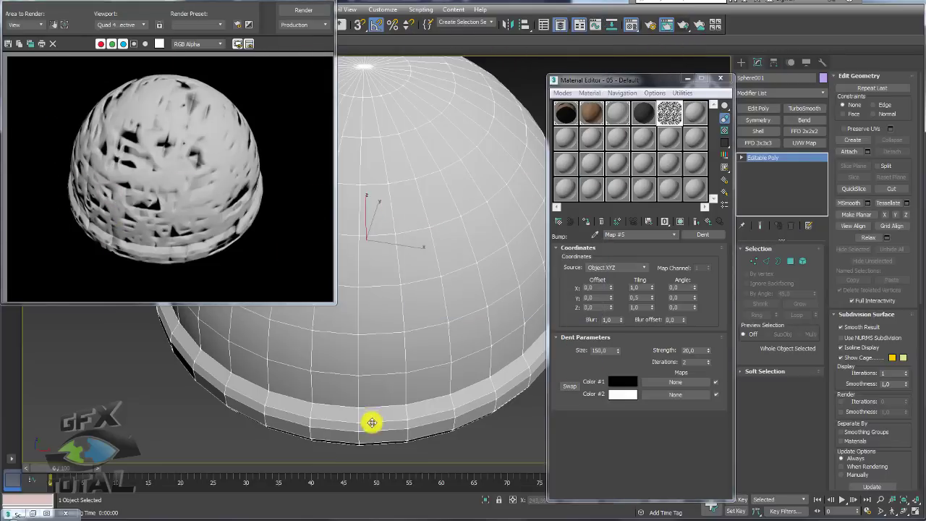
pyautogui.click(93, 514)
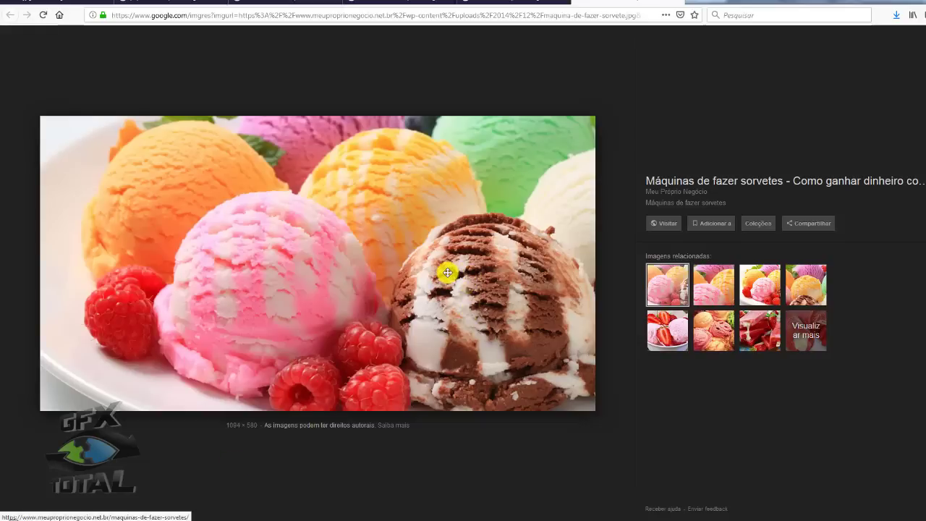
# Step: Go back through the reference tabs to the corrugated cardboard image results and box photo
pyautogui.moveTo(452, 270)
pyautogui.mouseDown()
pyautogui.moveTo(471, 268)
pyautogui.moveTo(466, 274)
pyautogui.mouseUp()
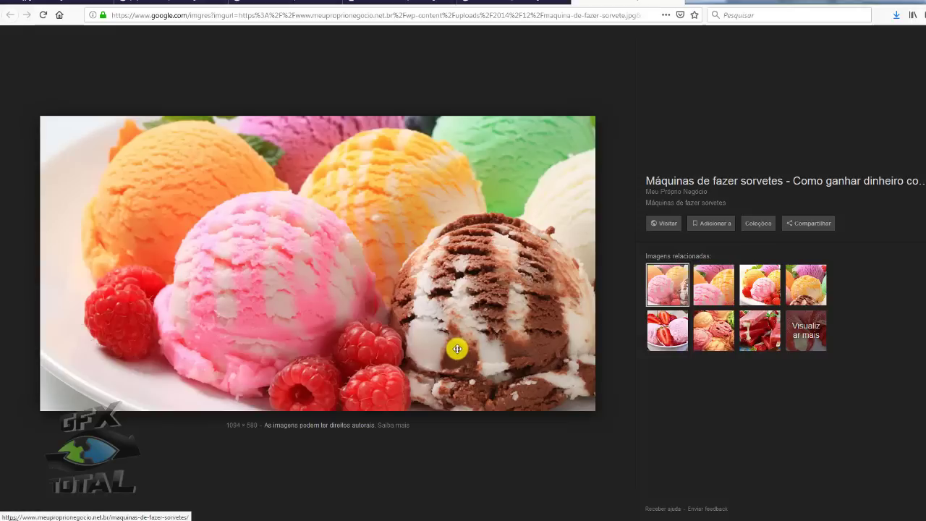
pyautogui.click(398, 2)
pyautogui.click(285, 3)
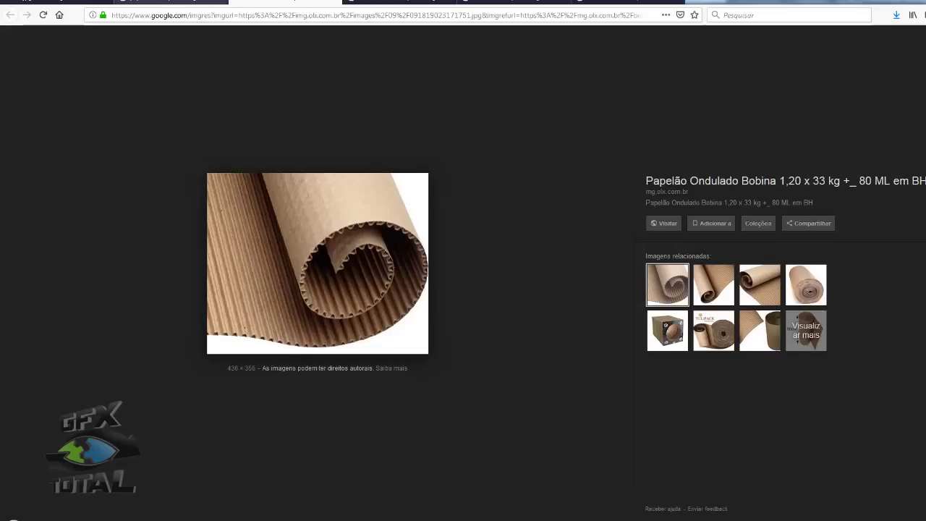
pyautogui.click(171, 2)
pyautogui.click(75, 2)
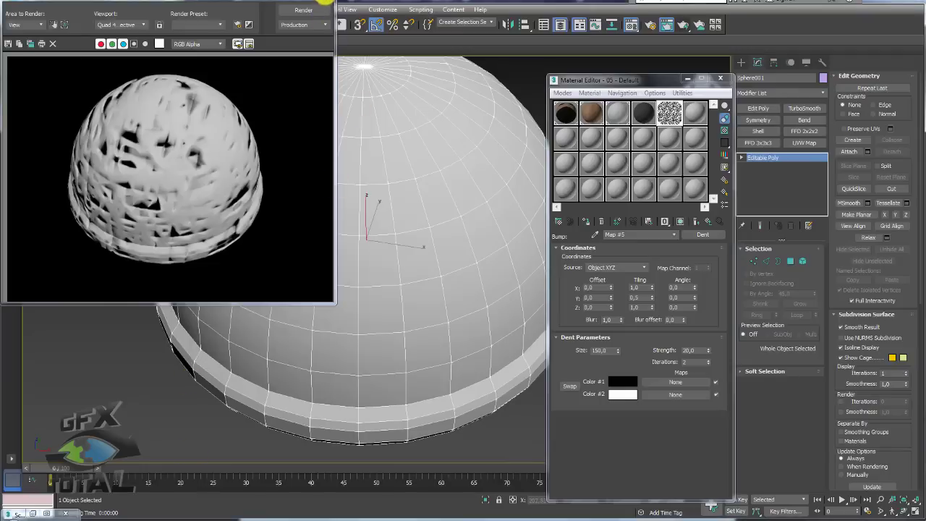
# Step: Close the render and Material Editor windows, then scrub to frame 55 to fold the box nets closed
pyautogui.click(326, 3)
pyautogui.click(720, 78)
pyautogui.scroll(-5, 608, 145)
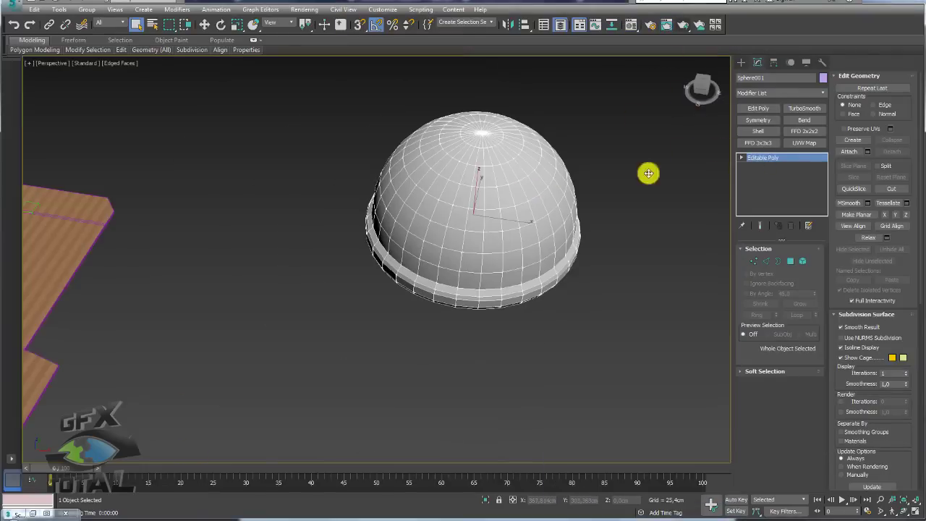
pyautogui.moveTo(647, 171)
pyautogui.keyDown('alt'); pyautogui.mouseDown(button='middle')
pyautogui.moveTo(371, 227)
pyautogui.moveTo(516, 171)
pyautogui.moveTo(463, 194)
pyautogui.moveTo(477, 379)
pyautogui.moveTo(434, 406)
pyautogui.mouseUp(button='middle'); pyautogui.keyUp('alt')
pyautogui.moveTo(72, 469); pyautogui.dragTo(410, 467)
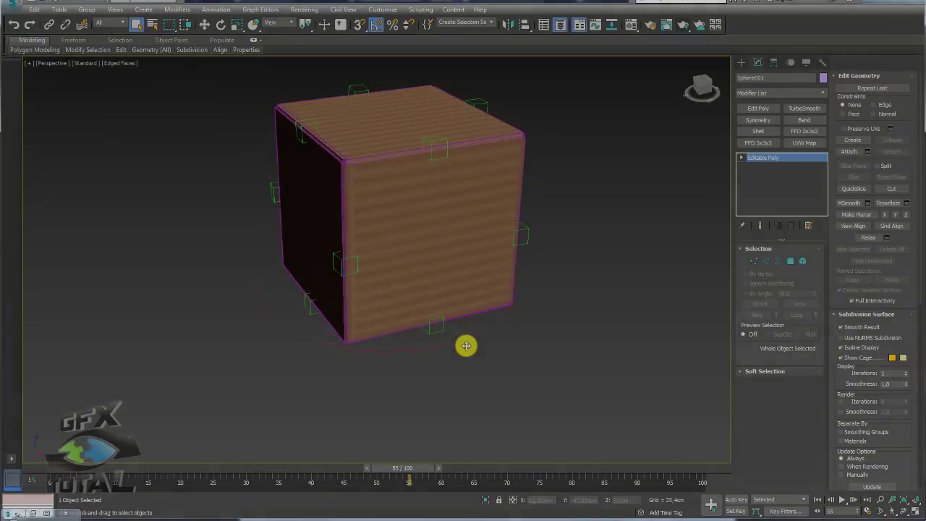